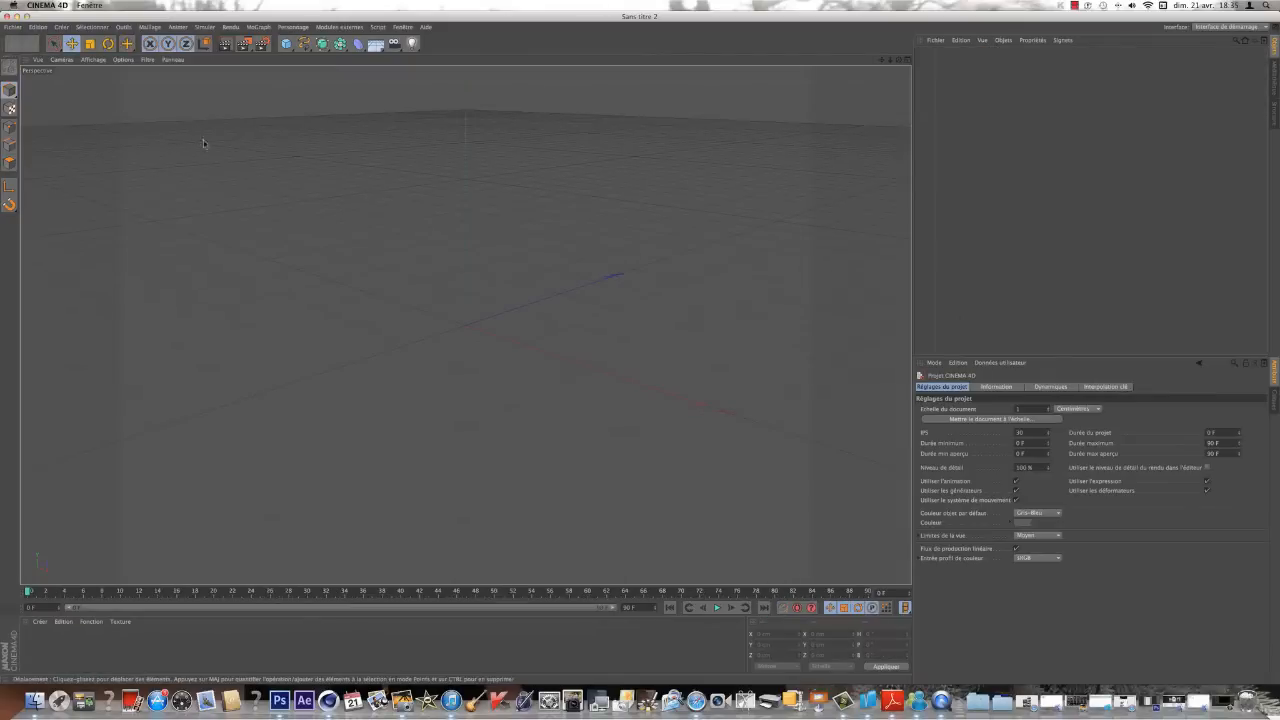
Step: Create a MoText object reading "G" with the BatmanForeverAlternate font
click(259, 27)
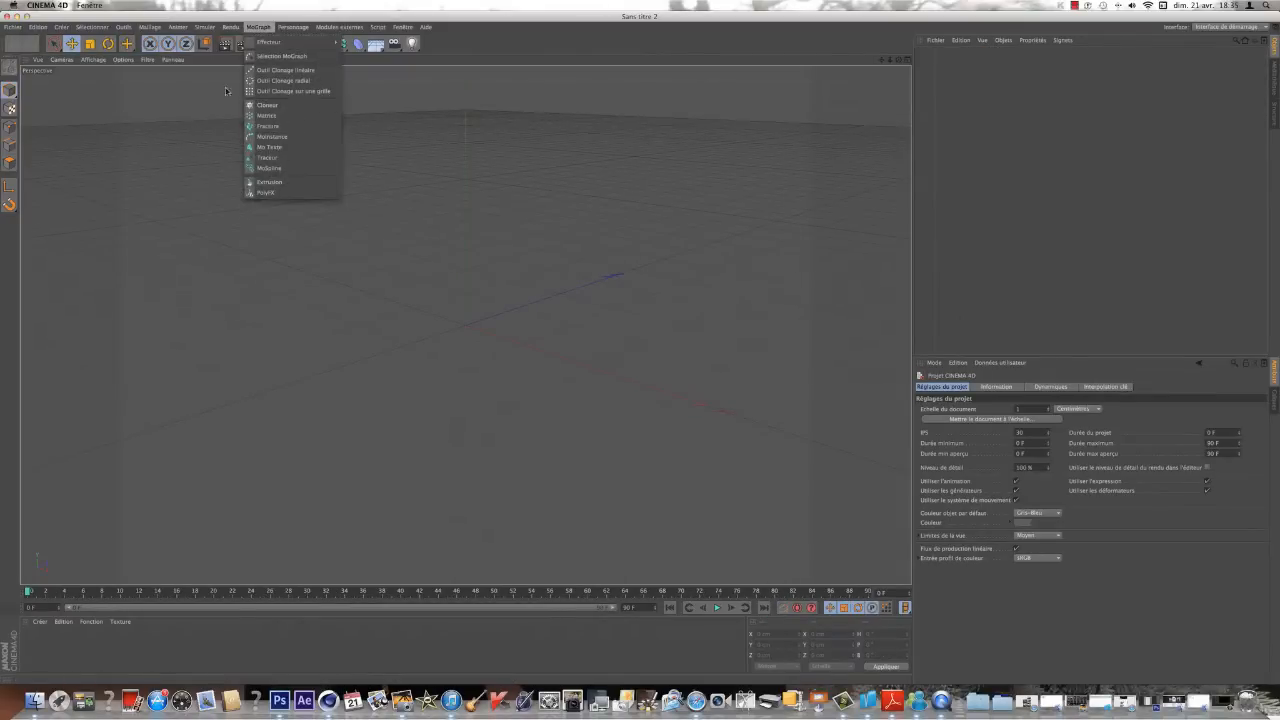
click(300, 148)
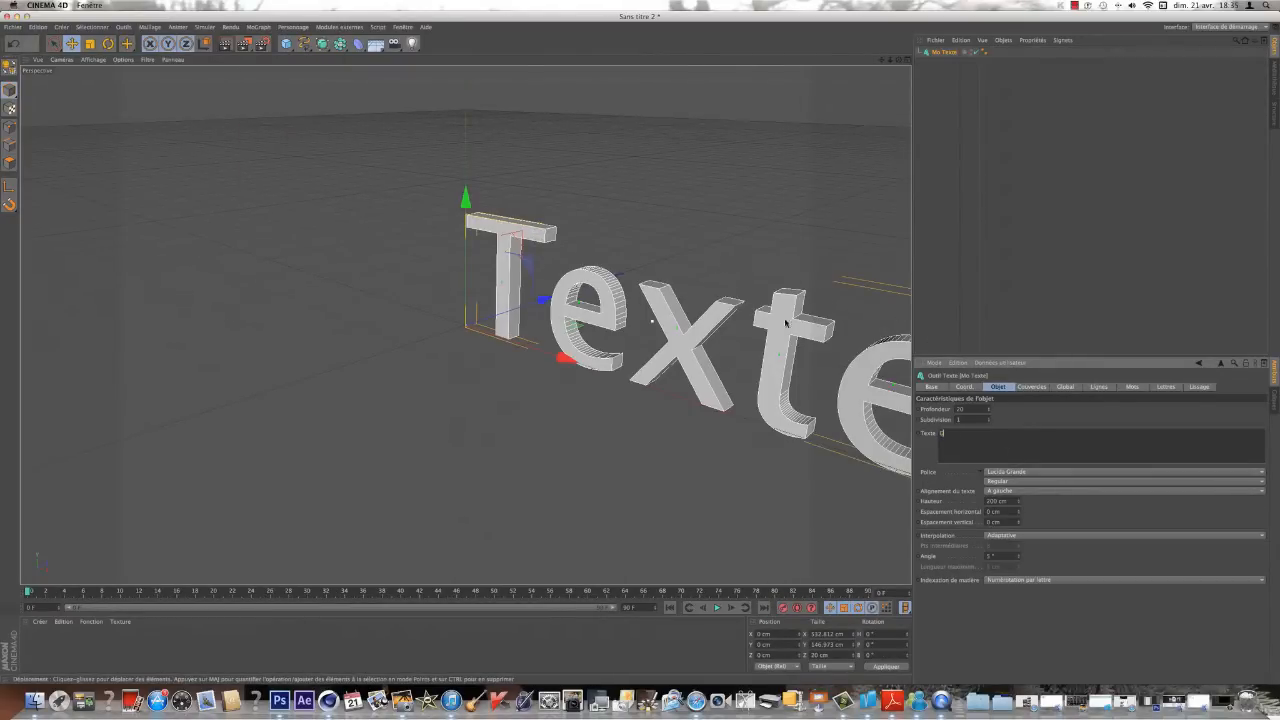
click(1005, 471)
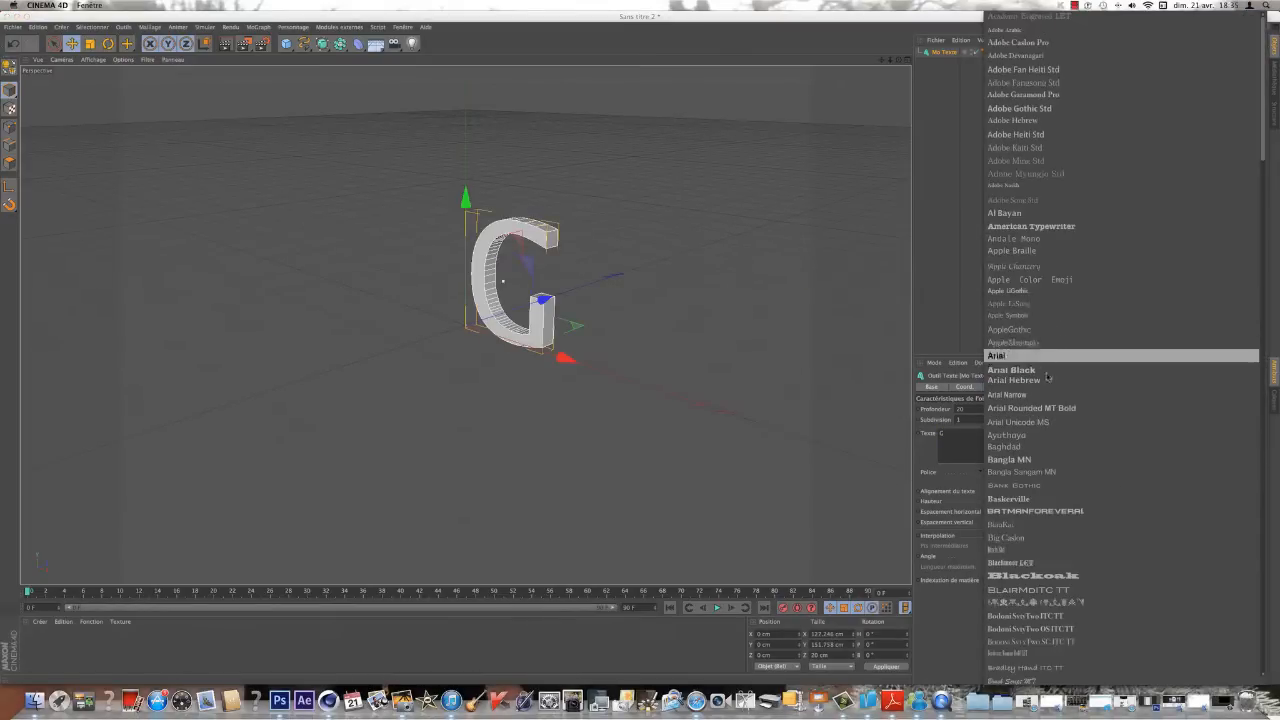
click(1100, 510)
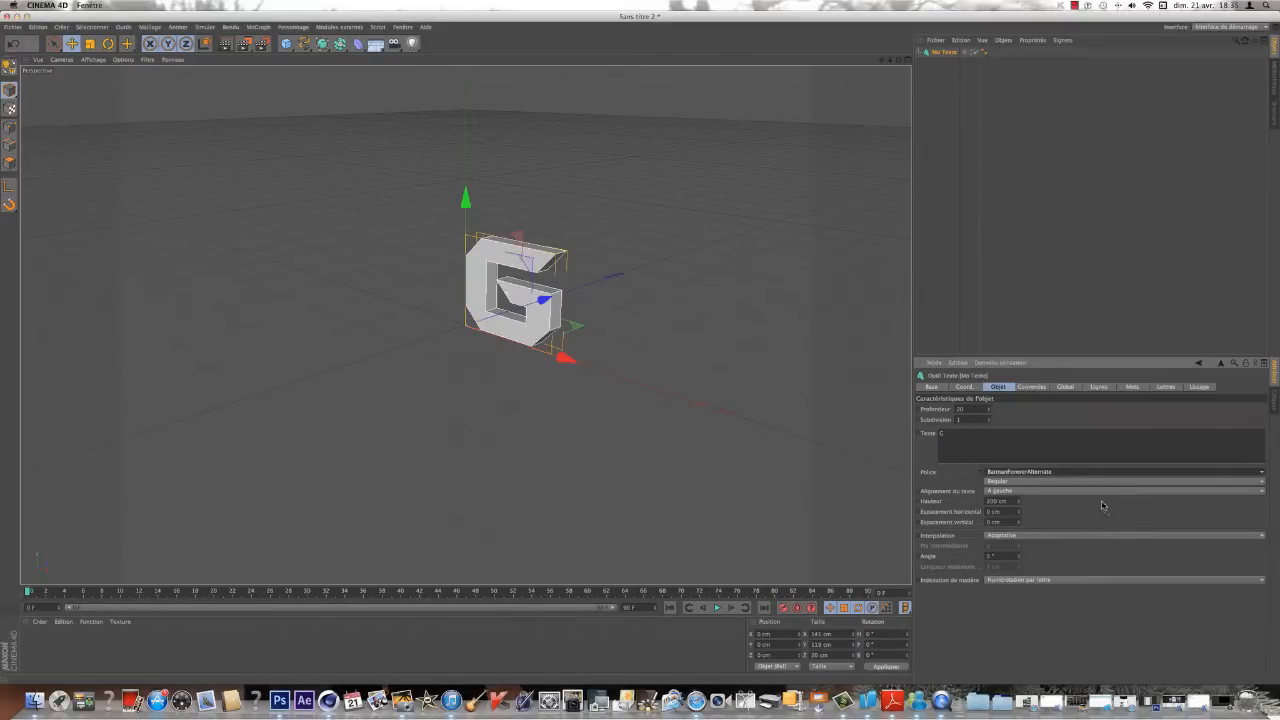
Step: Set the letter's start and end caps to cap and bevel (Couvercle et biseau), and its depth to 40
click(1027, 387)
click(1040, 411)
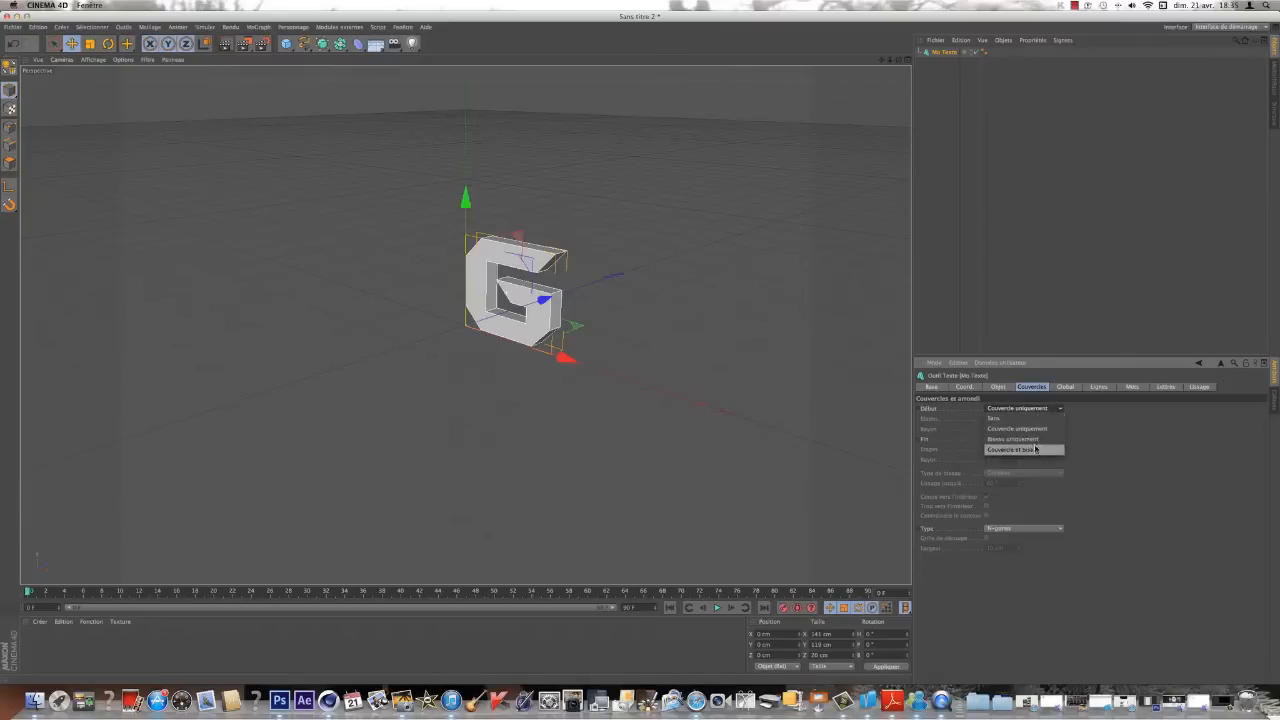
click(1038, 450)
click(1040, 440)
click(1014, 480)
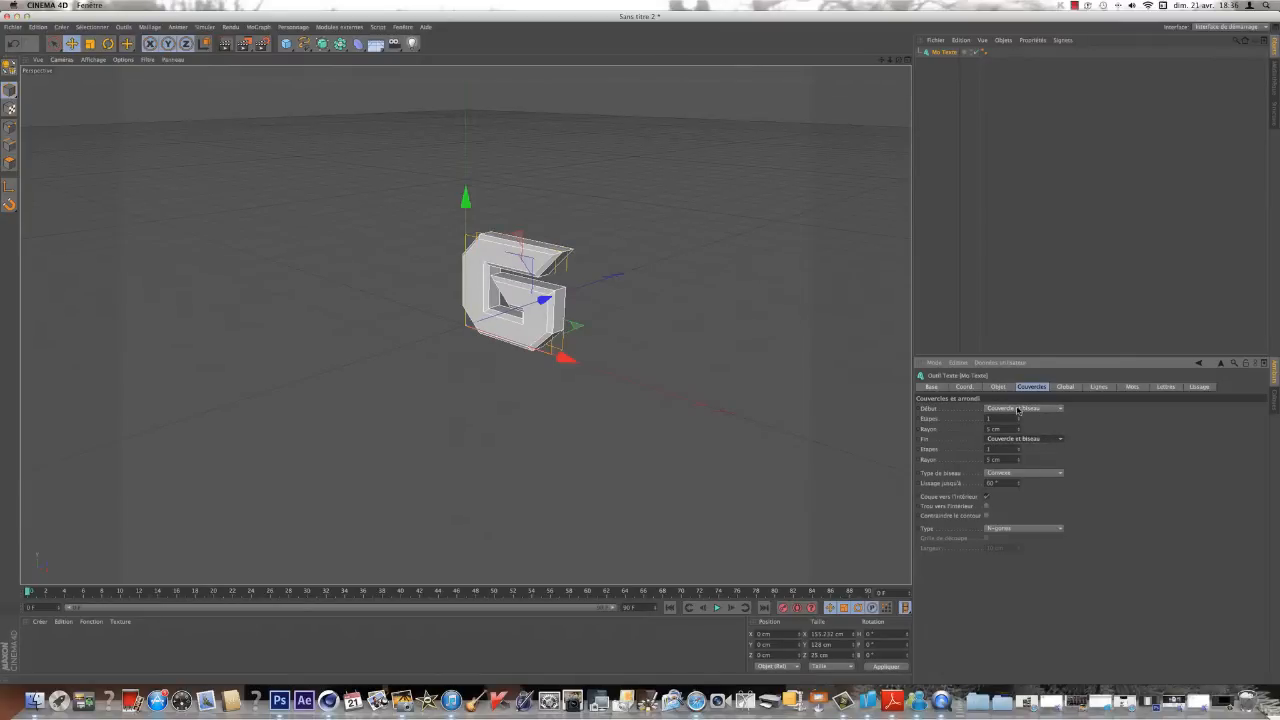
click(998, 387)
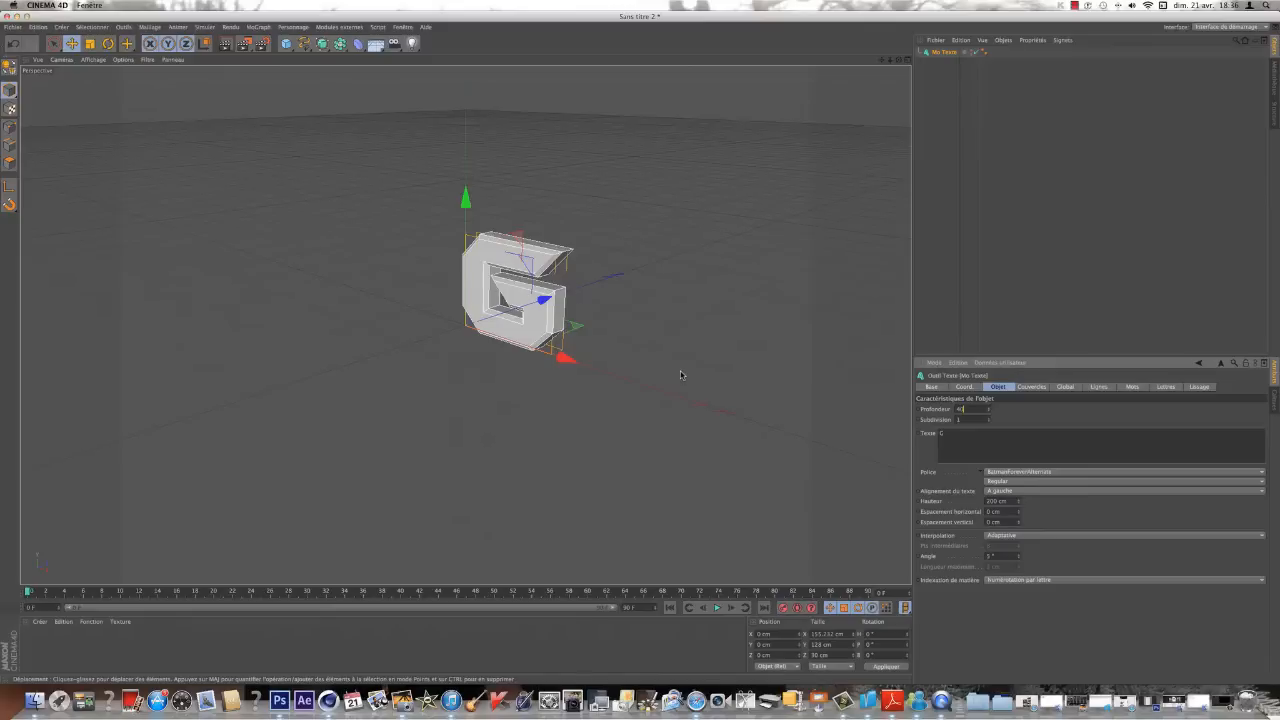
click(1086, 431)
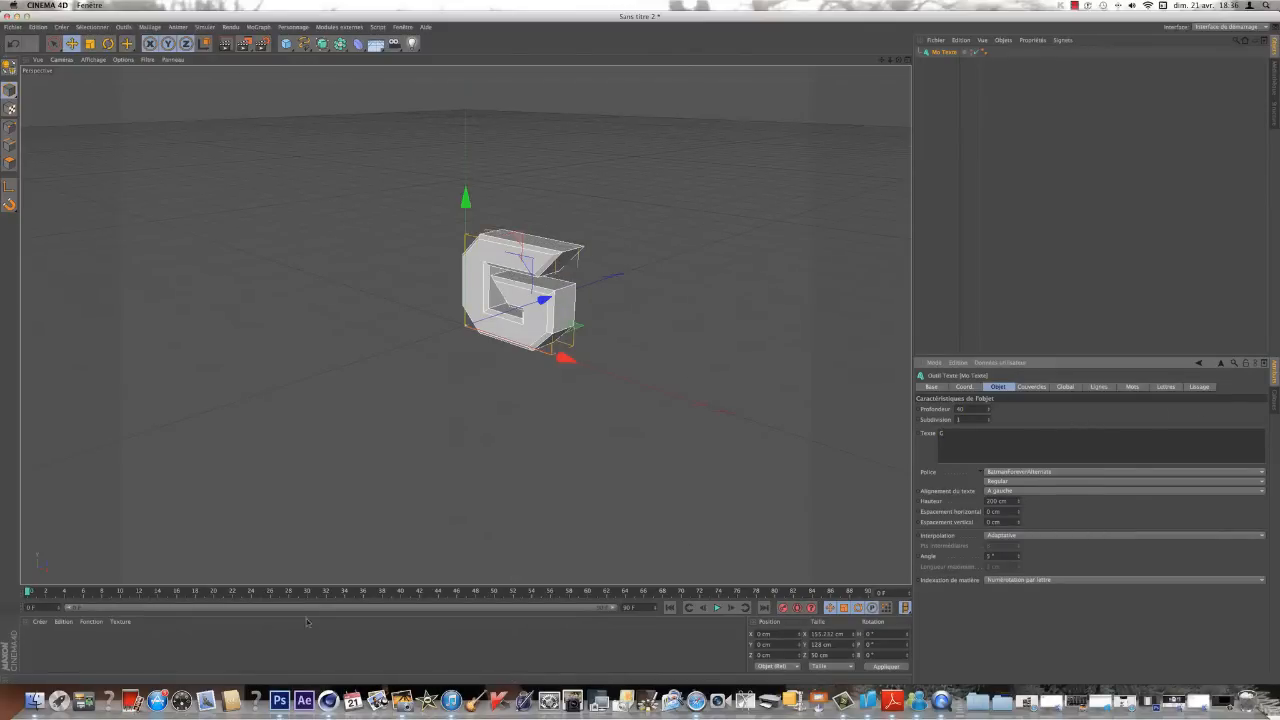
Step: Create two new materials and colour the one named Mat black (RGB 0, 0, 0)
double_click(252, 646)
double_click(263, 657)
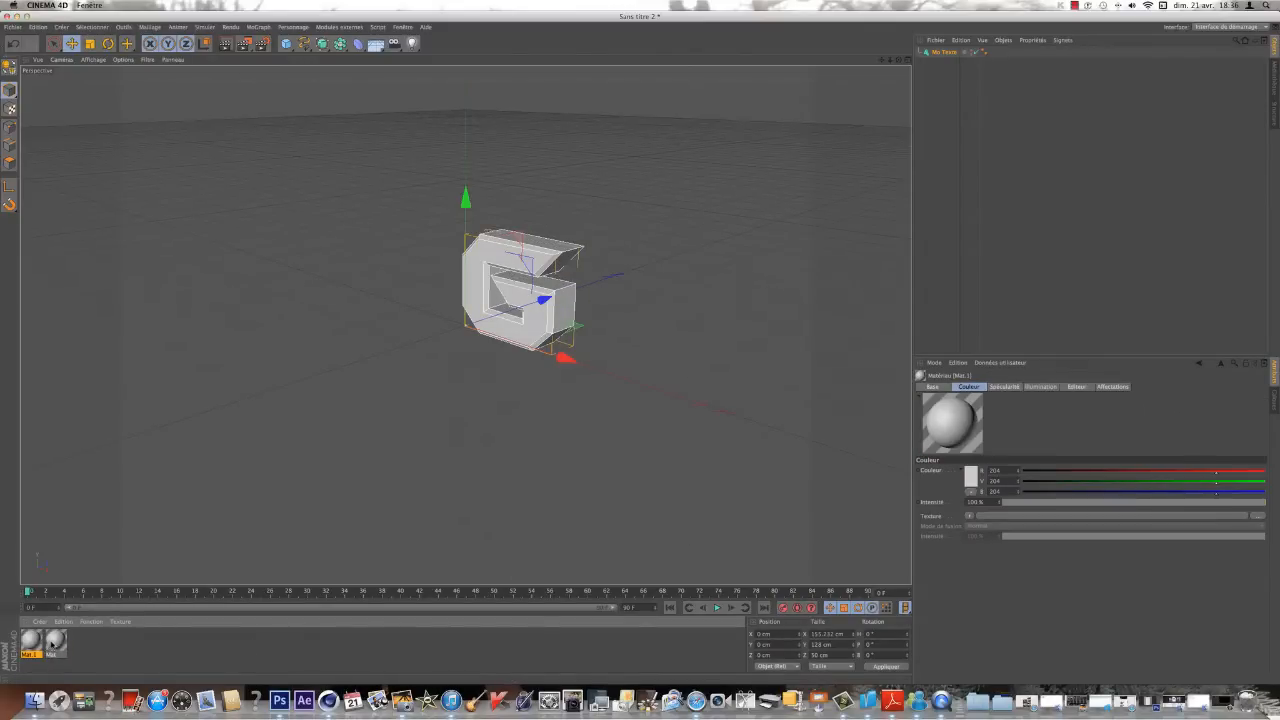
double_click(54, 642)
click(285, 112)
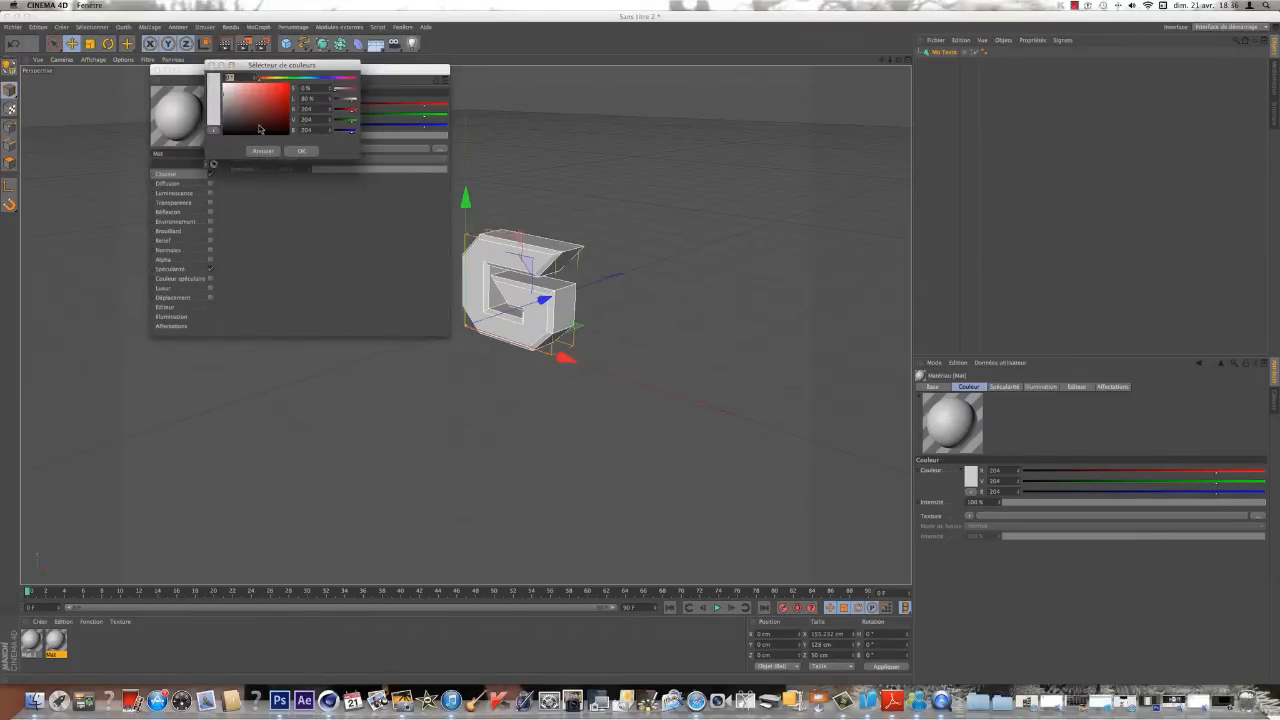
drag(259, 128, 210, 186)
click(301, 151)
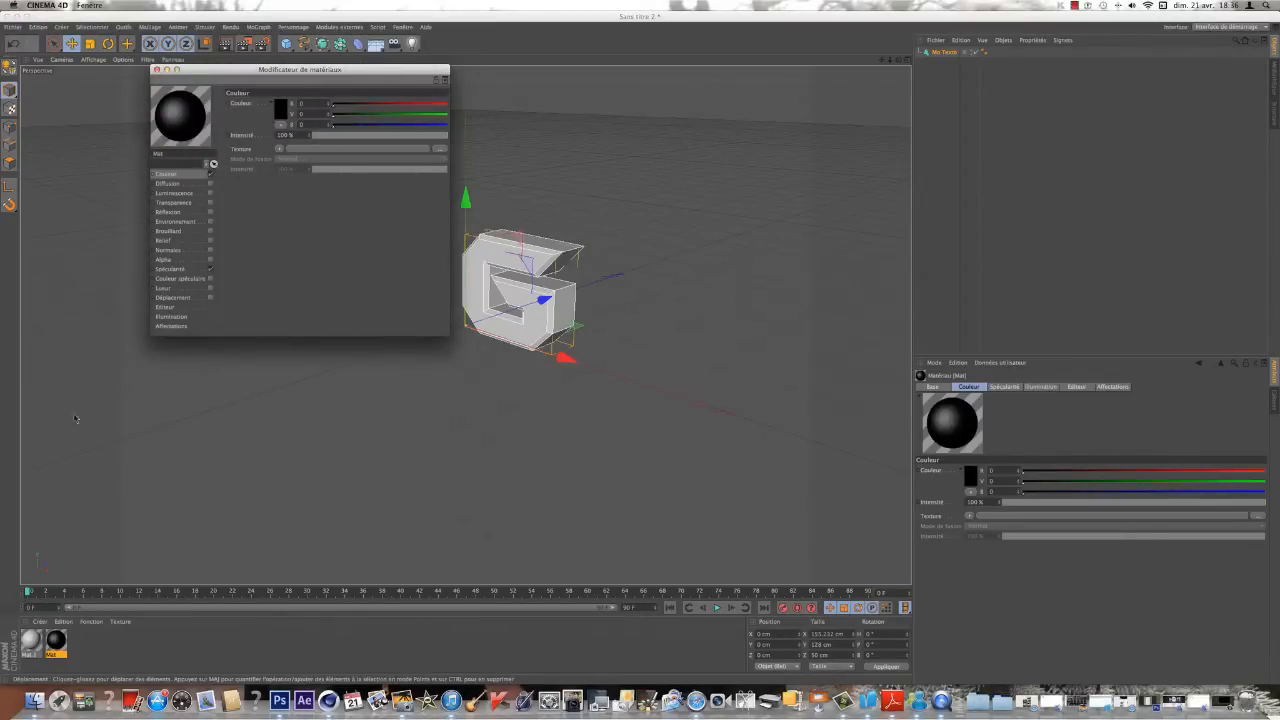
Step: Colour the material Mat.1 dark red (RGB 175, 0, 0) and enable its reflection at a low intensity
double_click(31, 641)
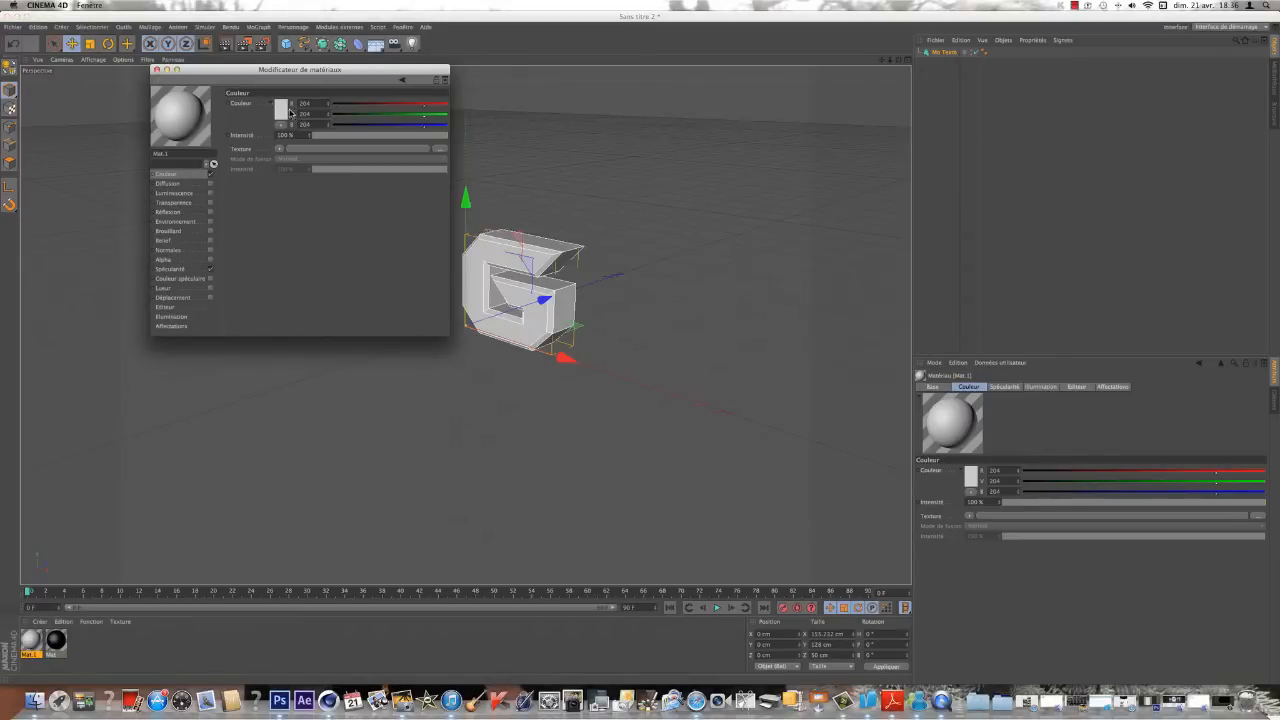
click(281, 110)
drag(275, 99, 295, 102)
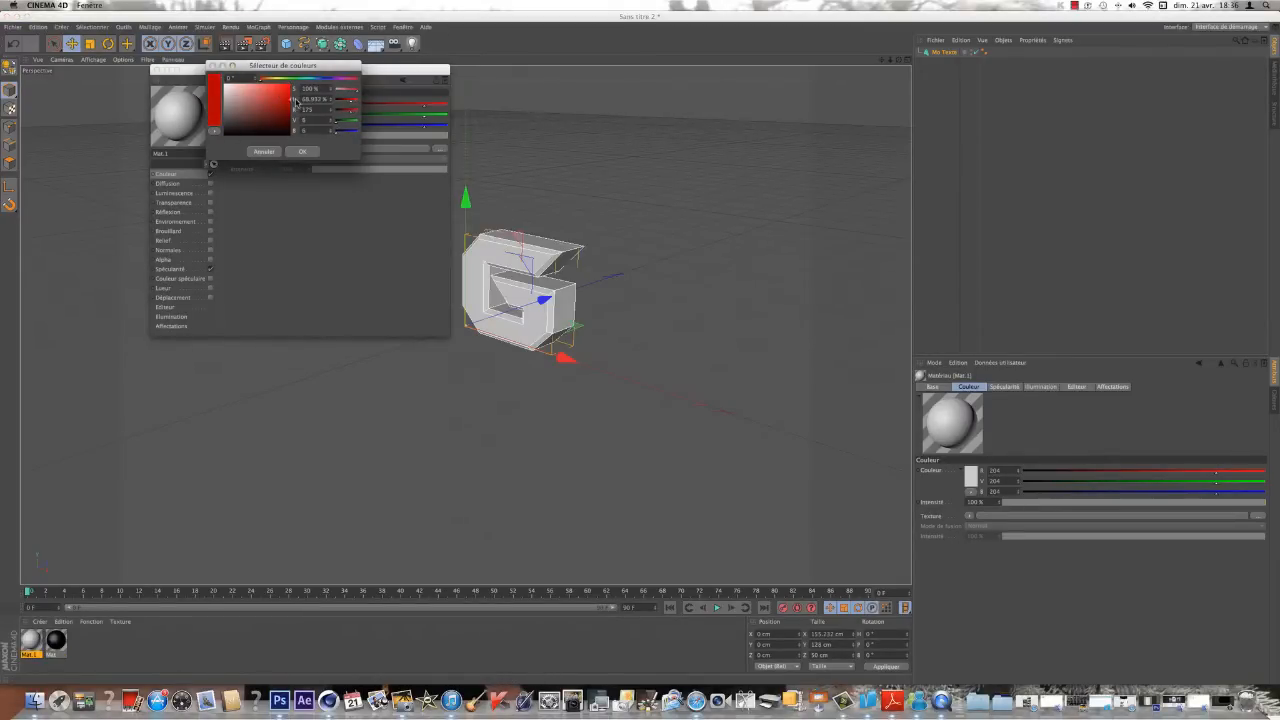
click(300, 152)
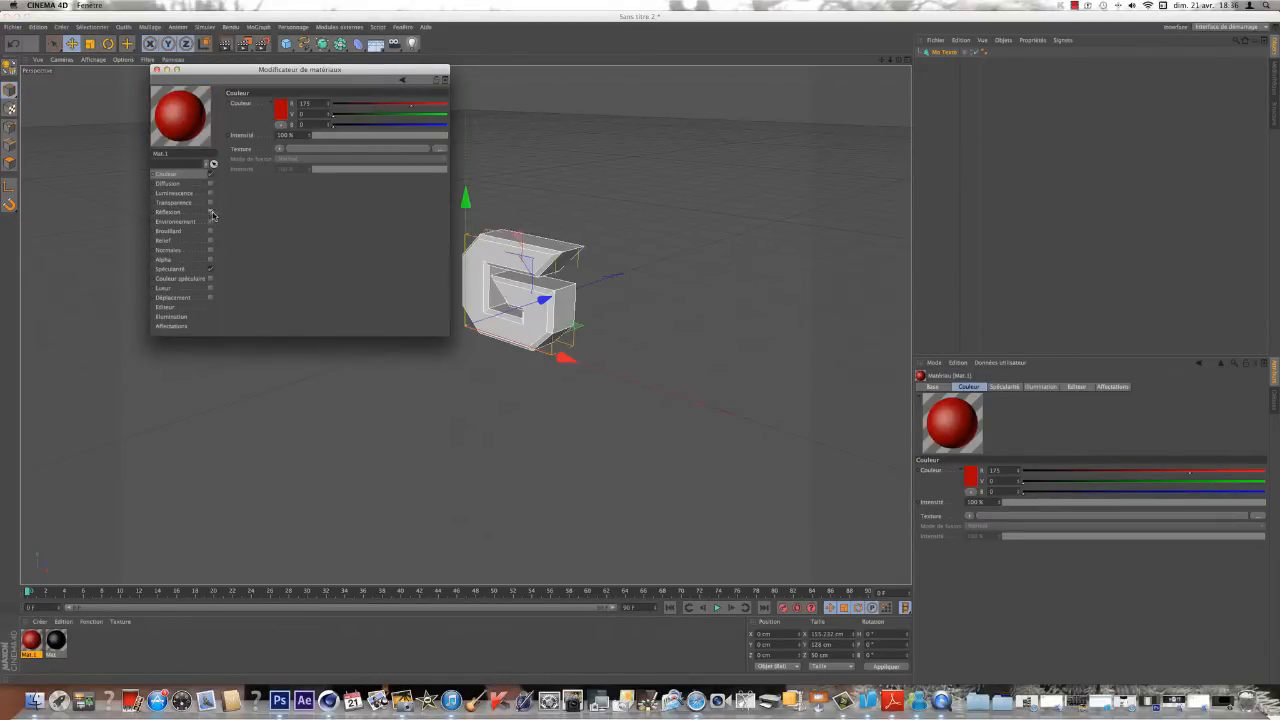
click(210, 212)
click(341, 134)
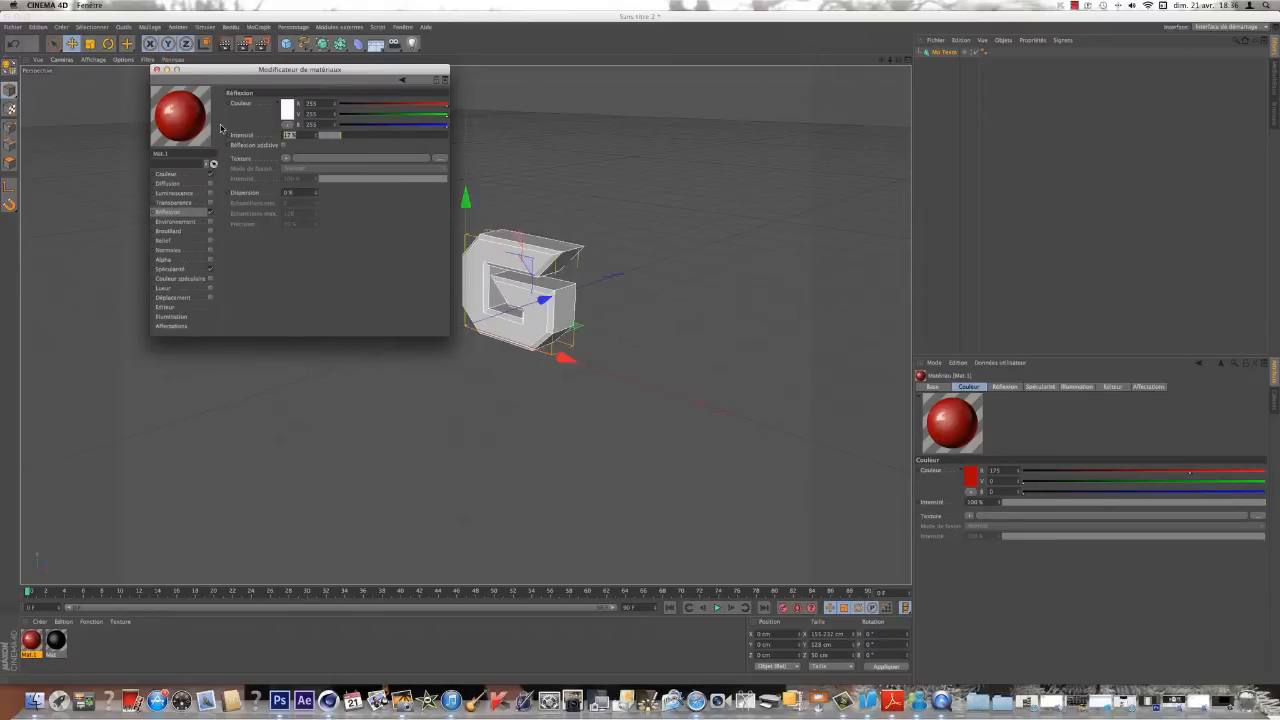
click(156, 69)
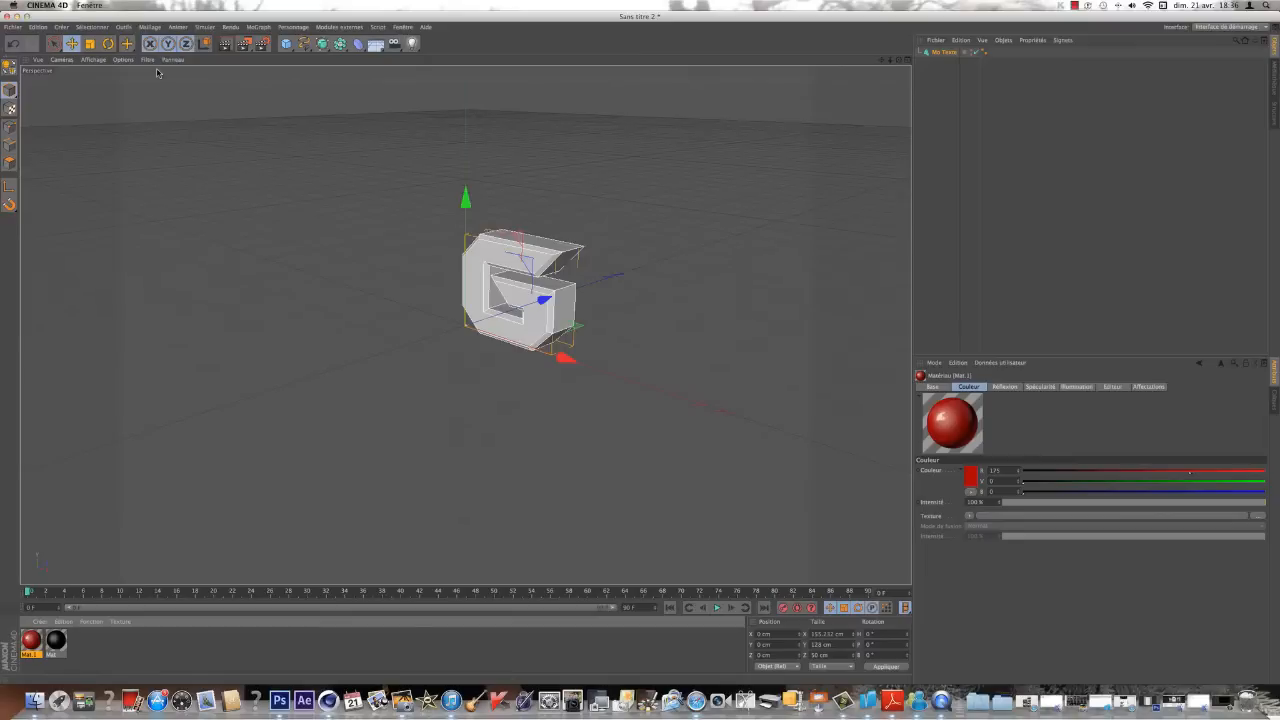
Step: Apply the red and black materials to the letter, limiting the red one to selection C1
drag(36, 648, 960, 53)
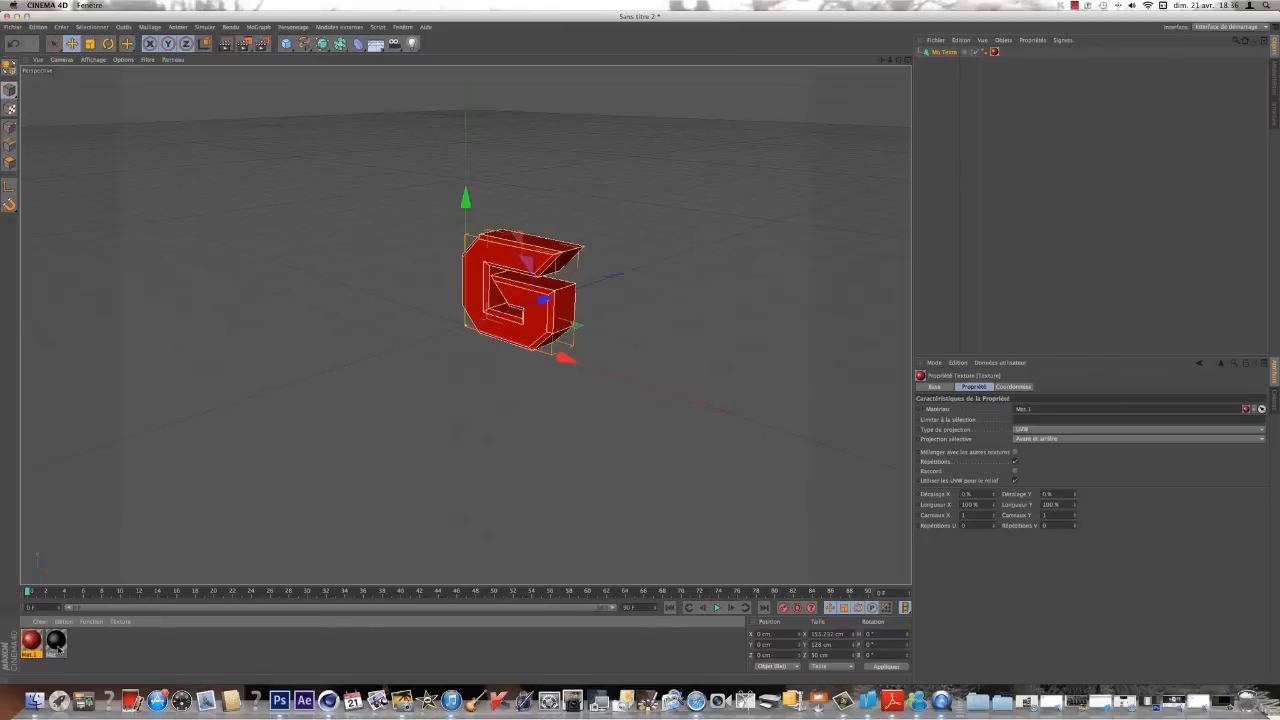
drag(58, 642, 1016, 55)
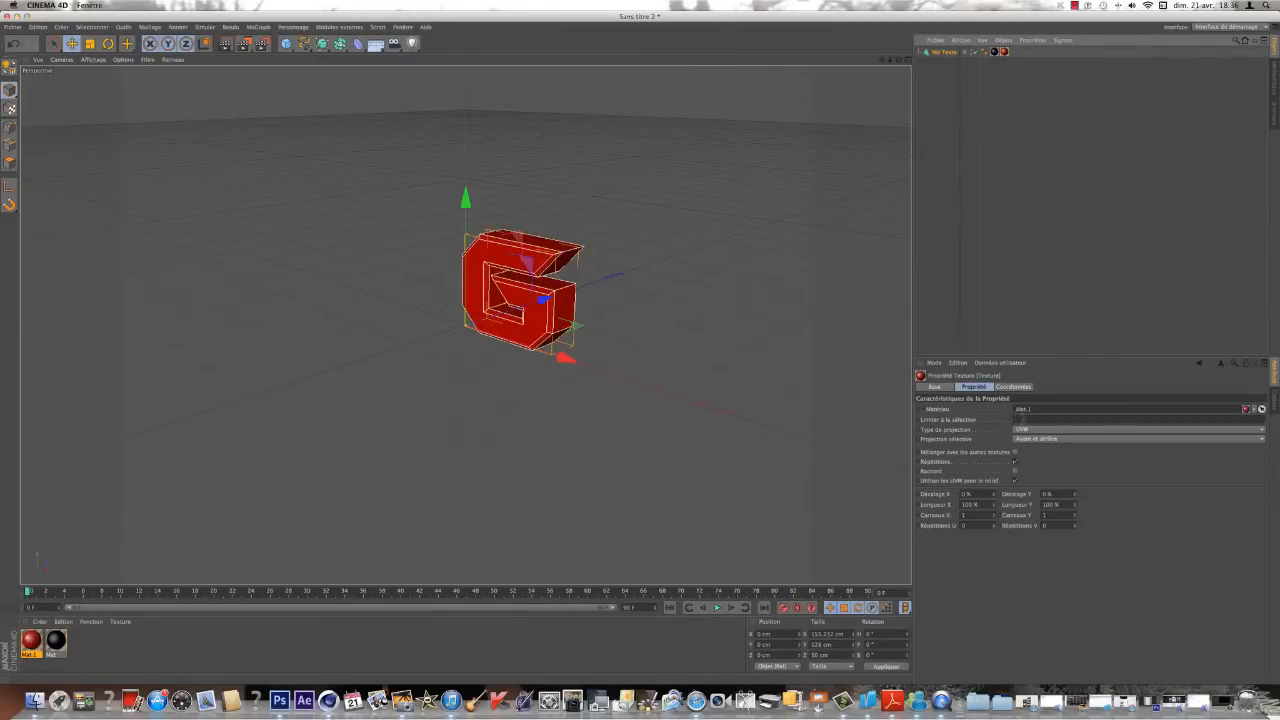
click(1020, 418)
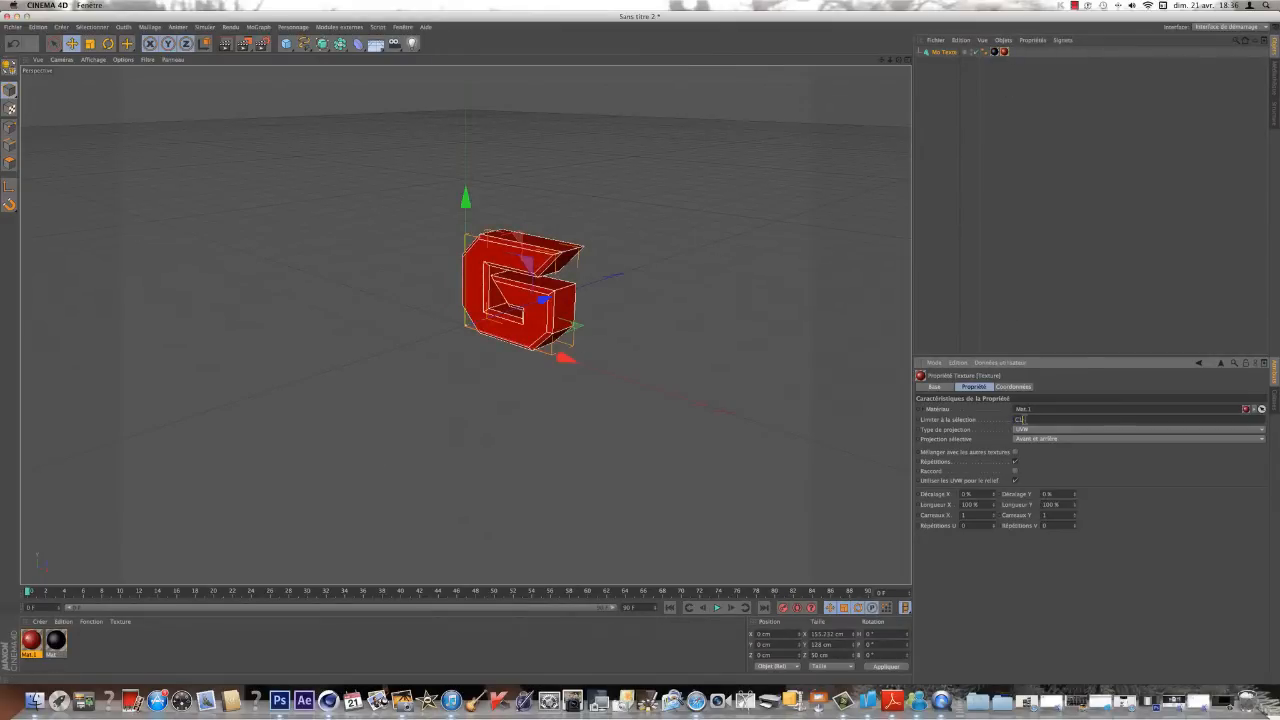
click(1115, 302)
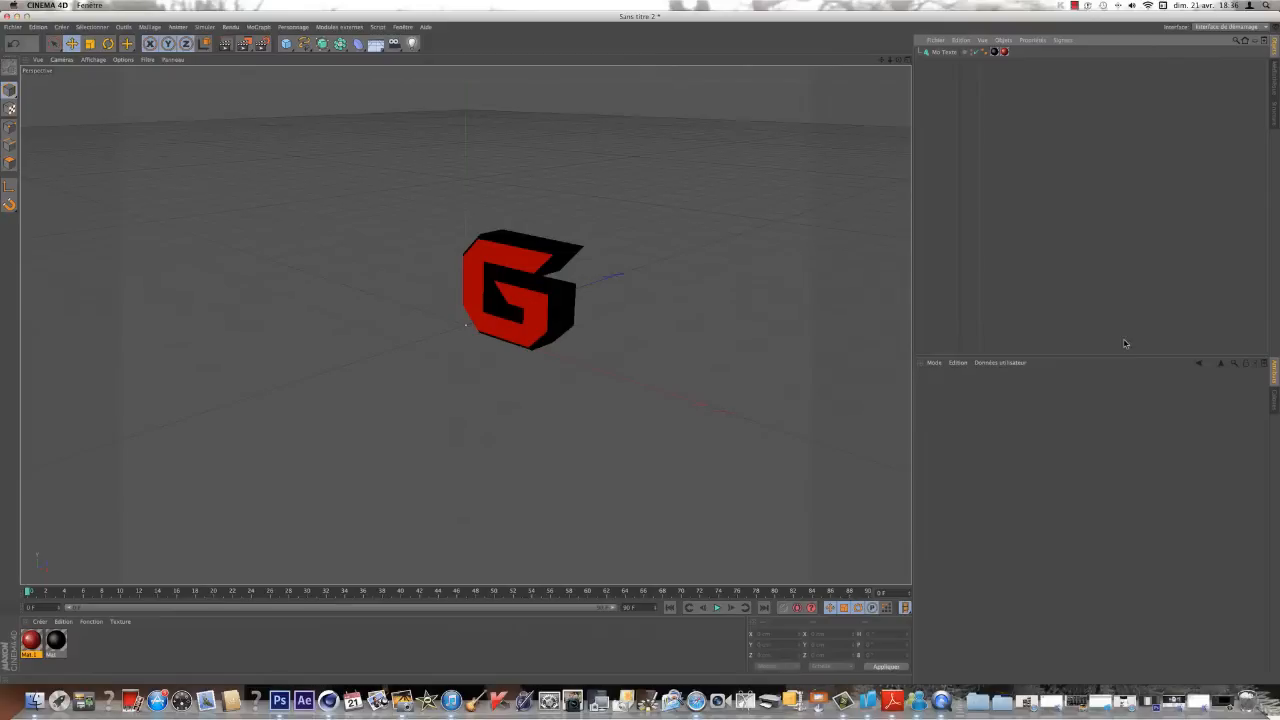
Step: Set the text alignment of the letter G to centred (Centré)
click(944, 51)
click(1006, 490)
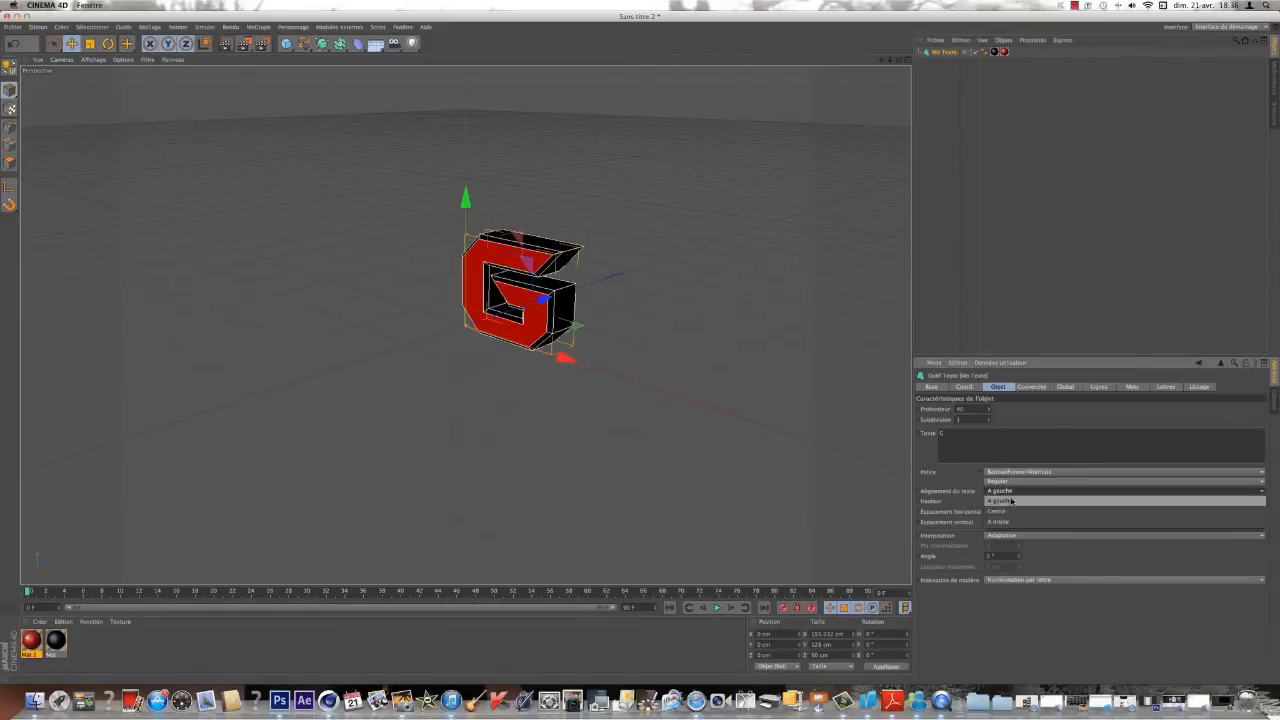
click(1018, 505)
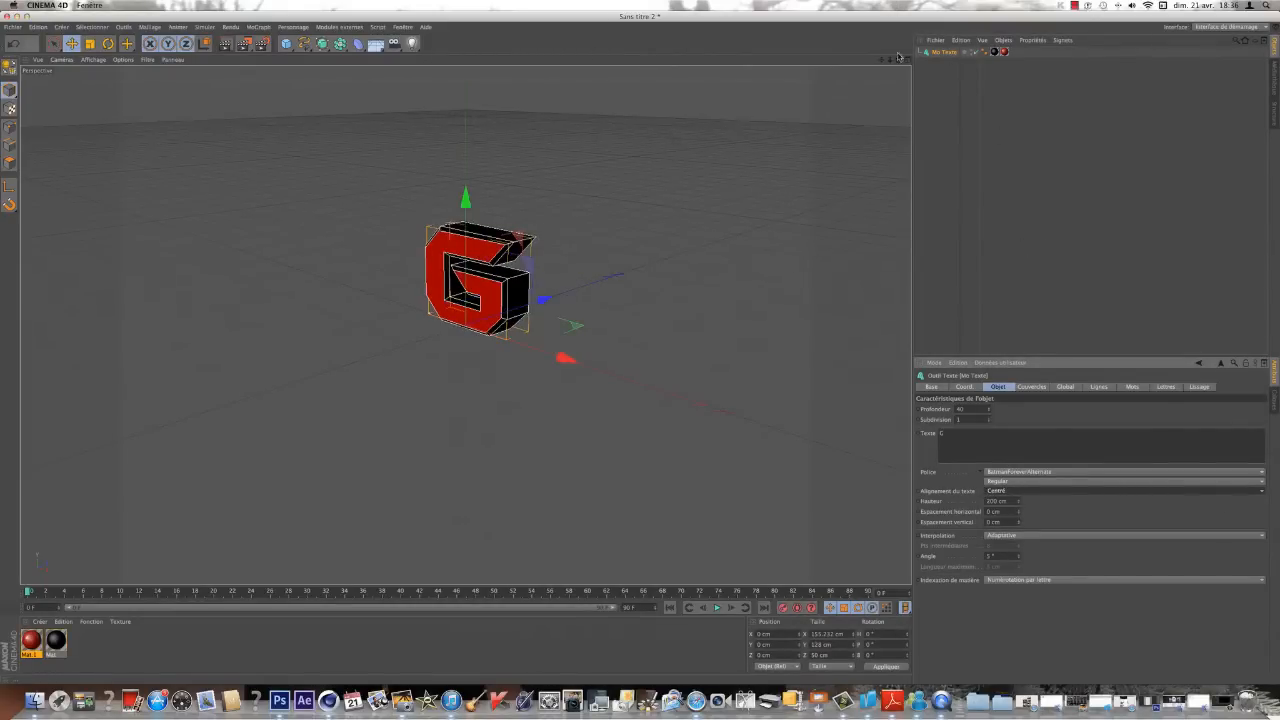
Step: Add a disc primitive to the scene with its default size
drag(899, 59, 869, 68)
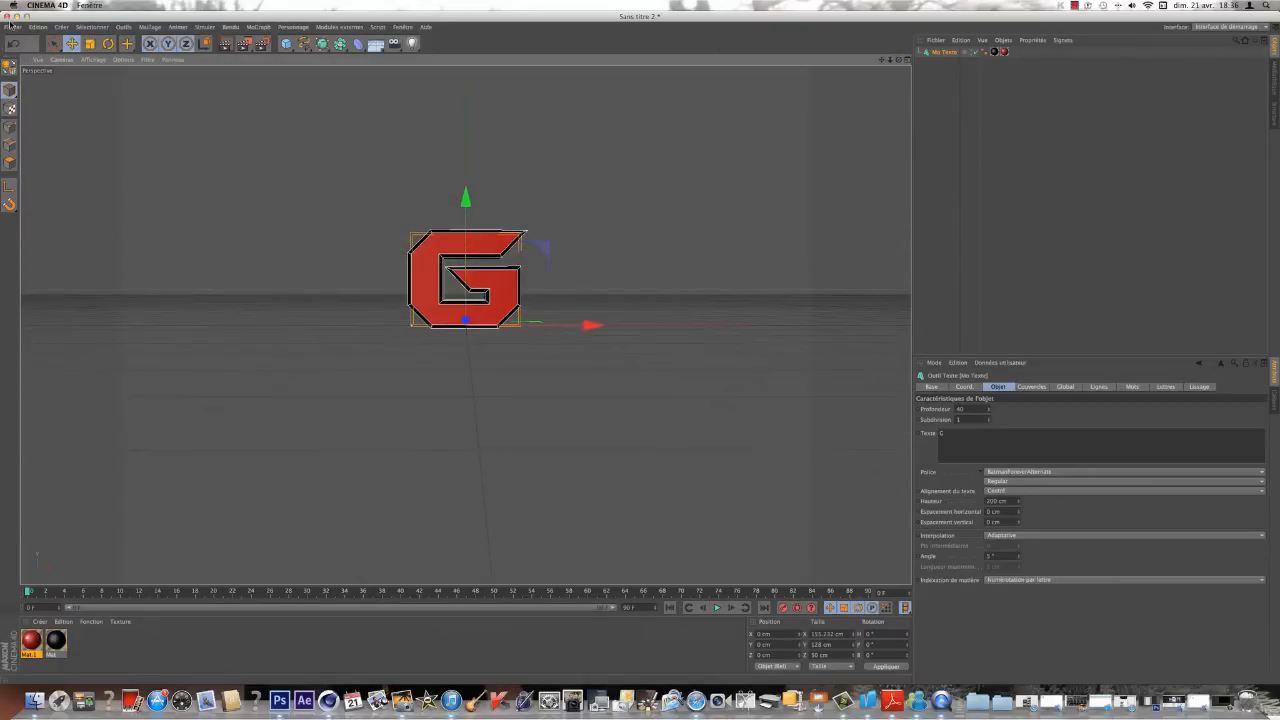
click(61, 27)
mouse_move(68, 42)
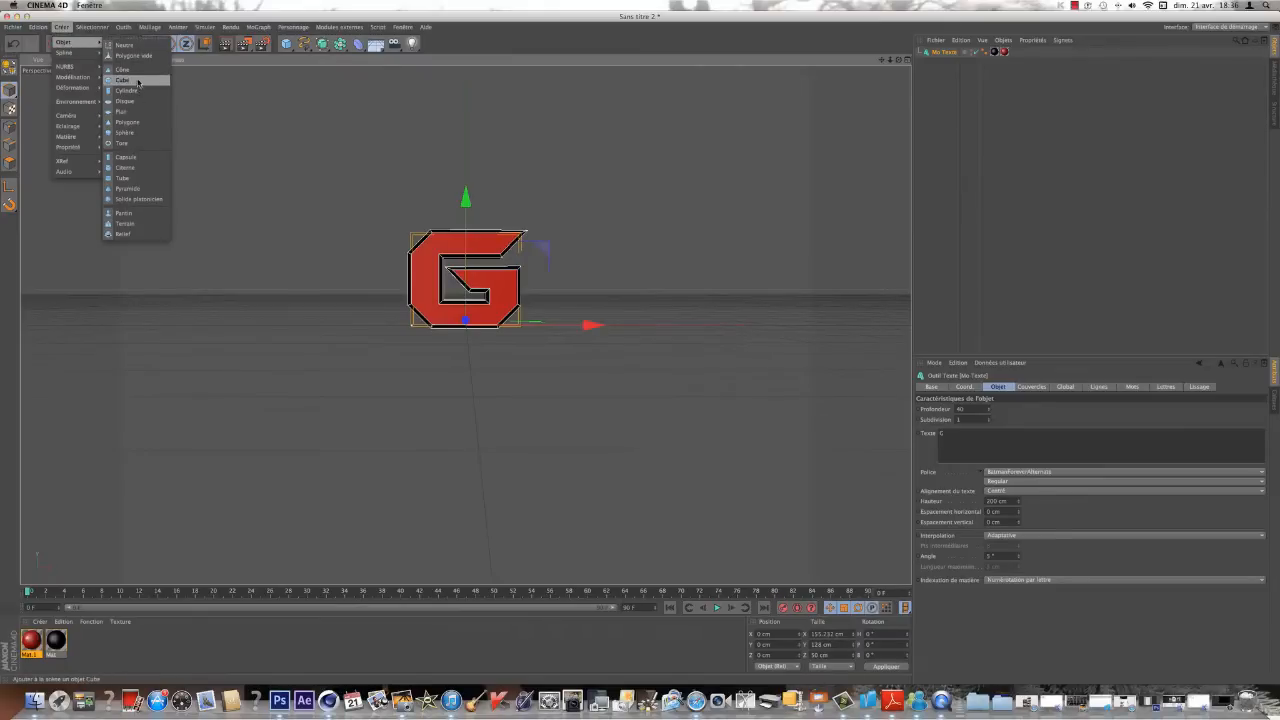
click(140, 102)
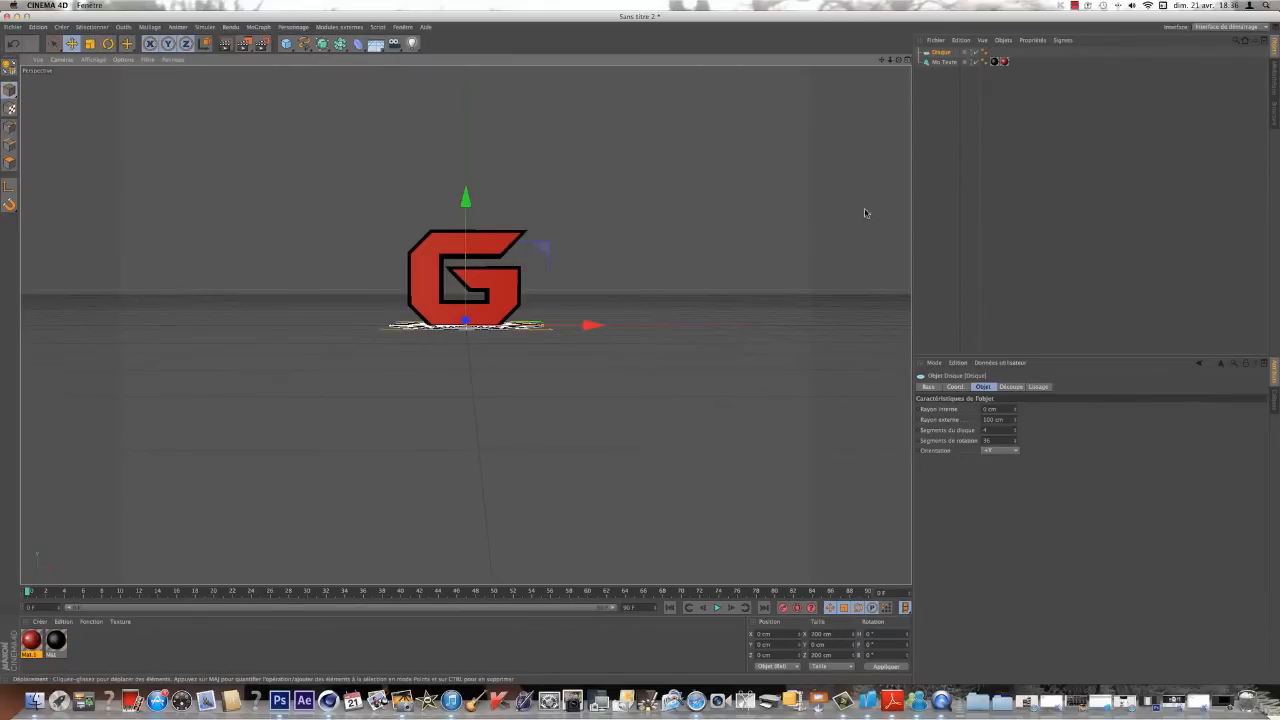
Step: Rotate the disc roughly 90° in pitch so it stands upright like the letter
drag(898, 60, 893, 115)
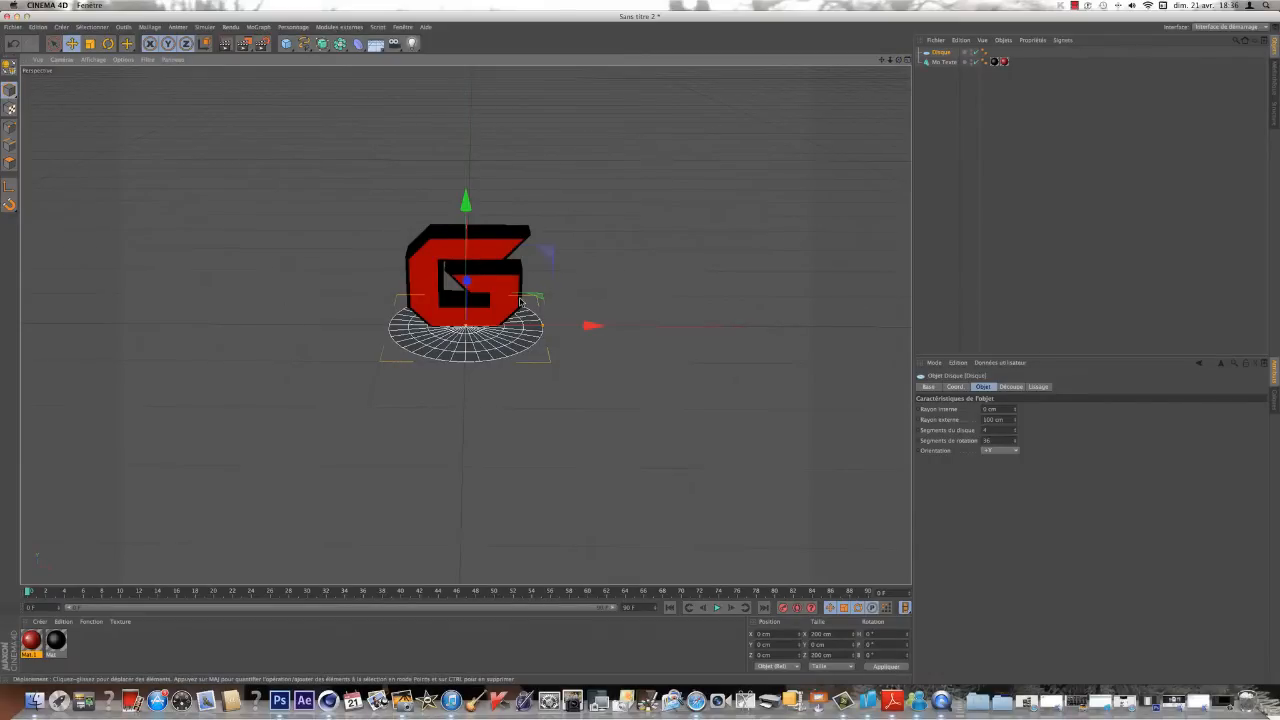
key(r)
drag(466, 300, 470, 398)
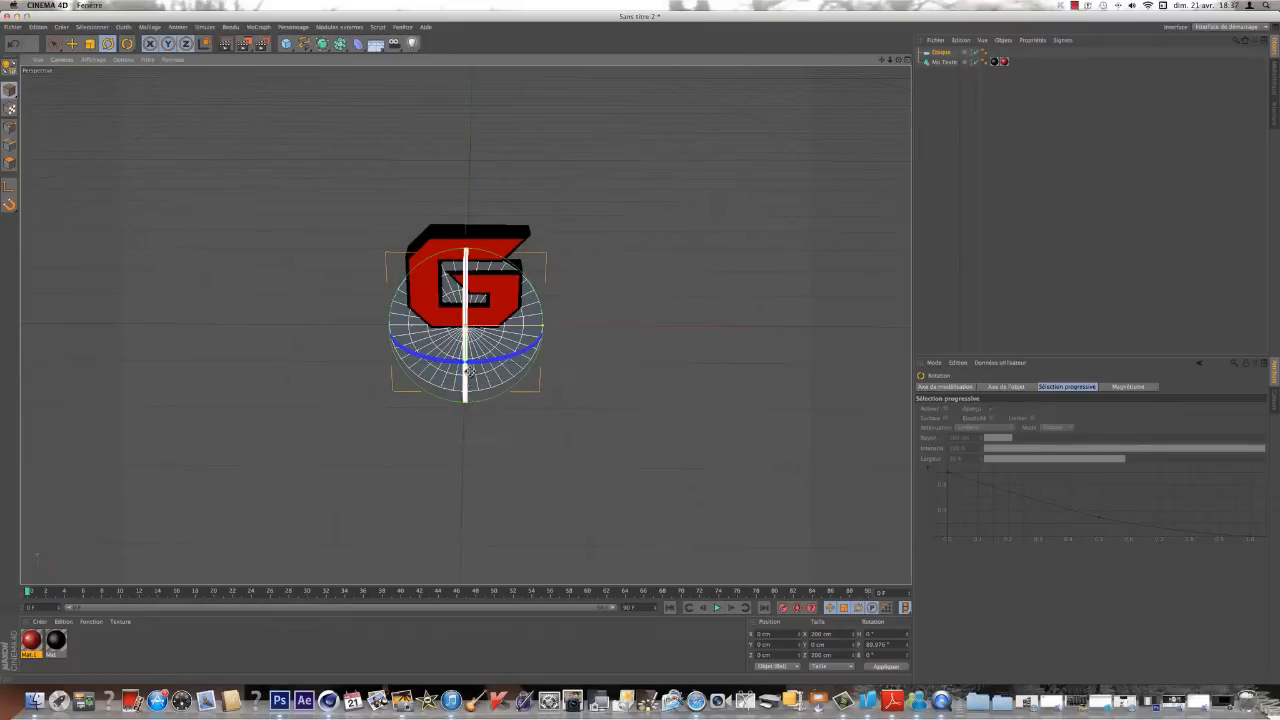
Step: Move the disc about 52 cm back along Z and about 62 cm up to centre it behind the letter
key(e)
click(905, 63)
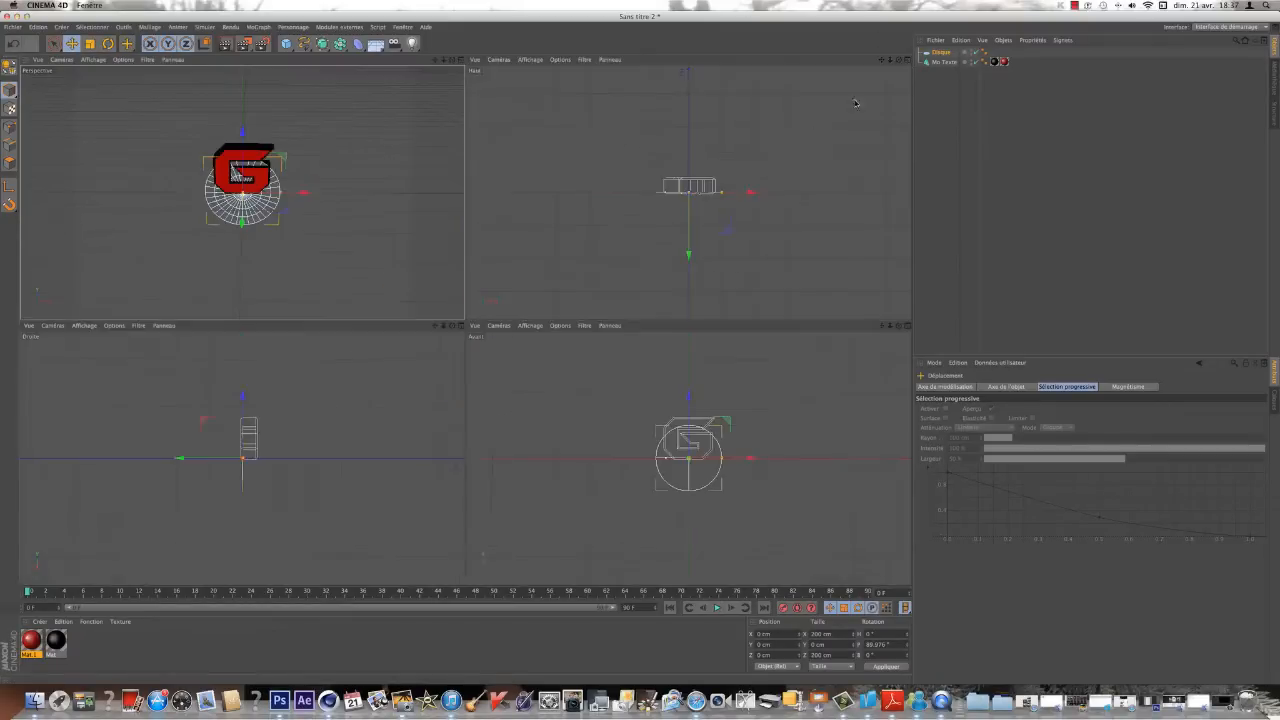
drag(689, 256, 689, 239)
drag(690, 395, 692, 373)
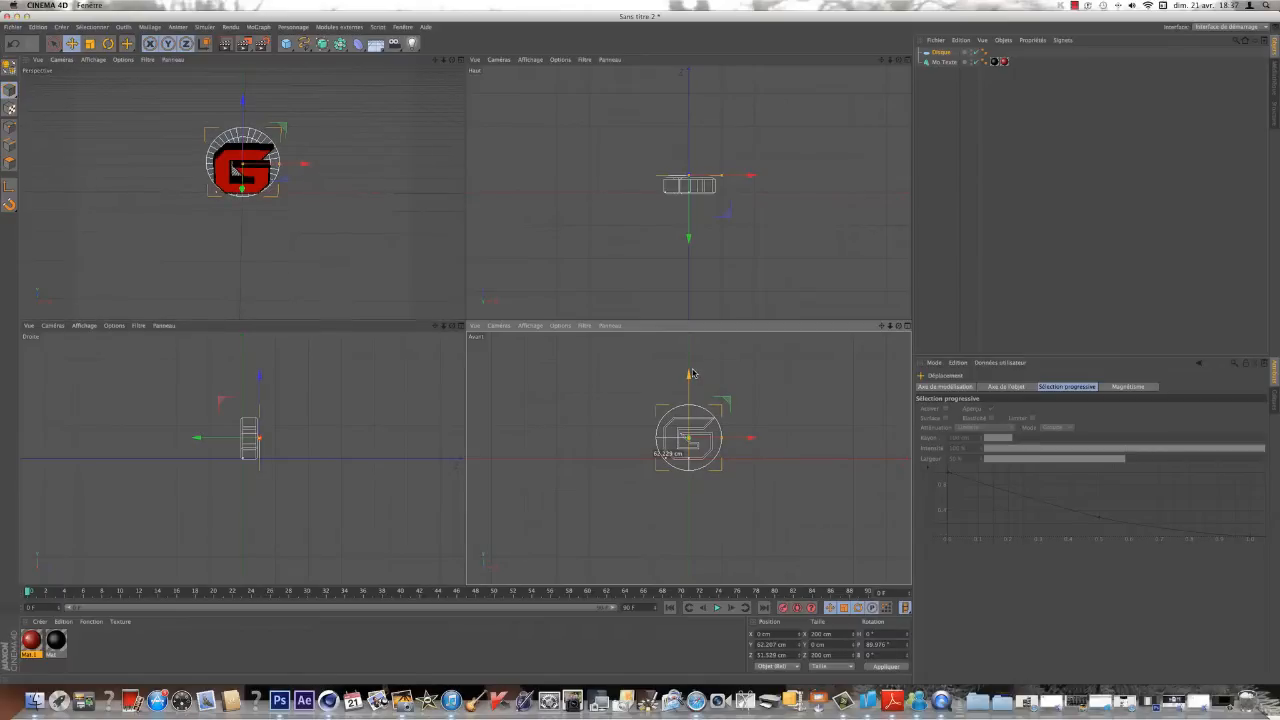
drag(692, 373, 692, 373)
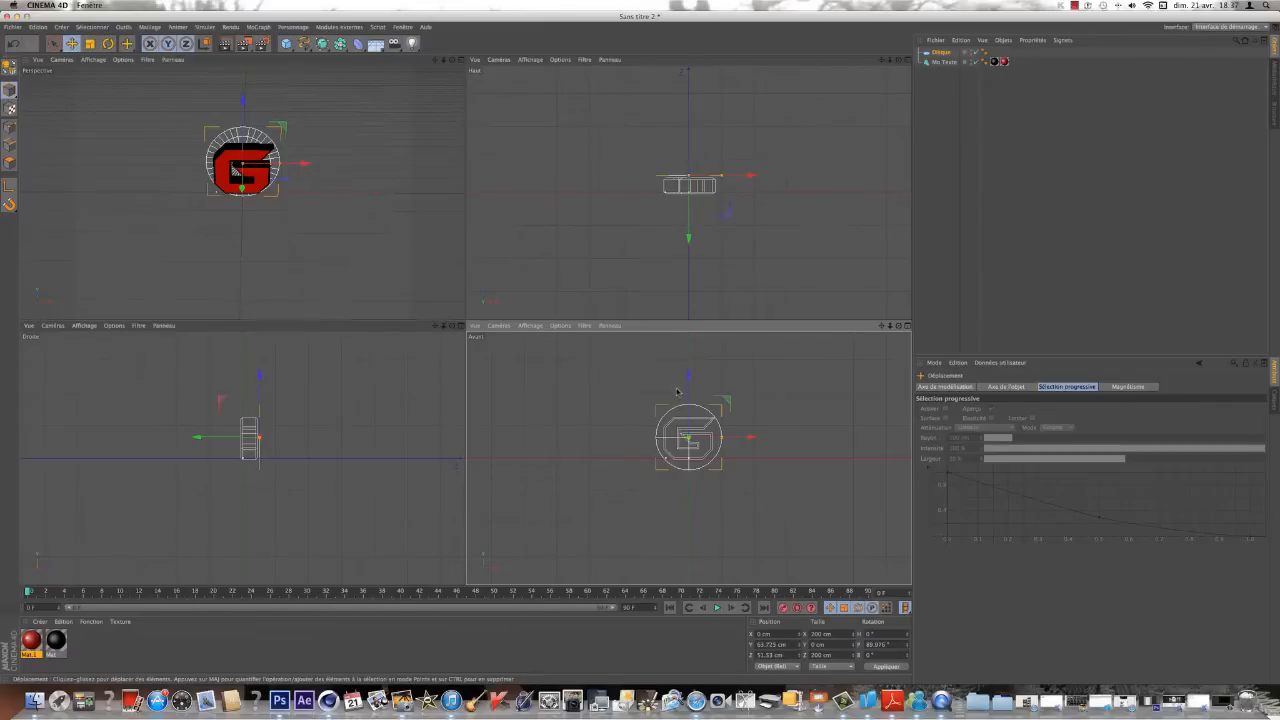
Step: Add a torus with a 192 cm ring radius, 60 ring segments, a 19 cm pipe radius and 55 pipe segments
click(461, 60)
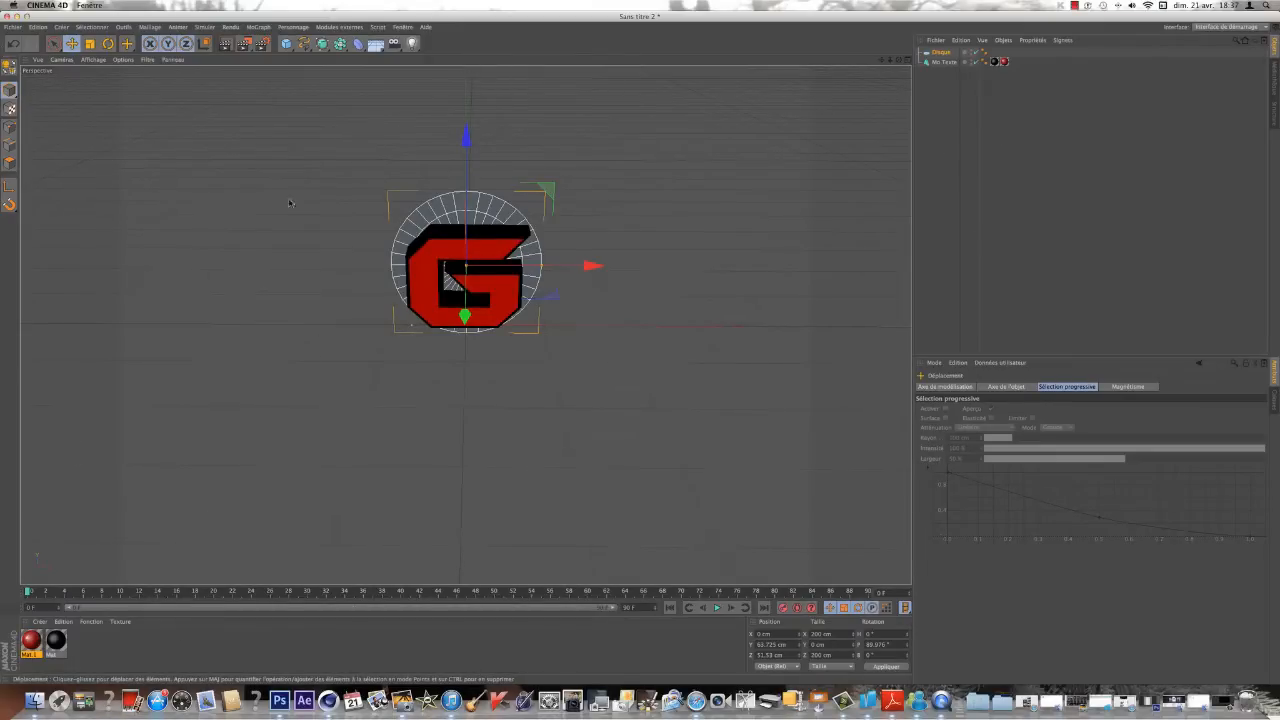
click(61, 27)
mouse_move(72, 46)
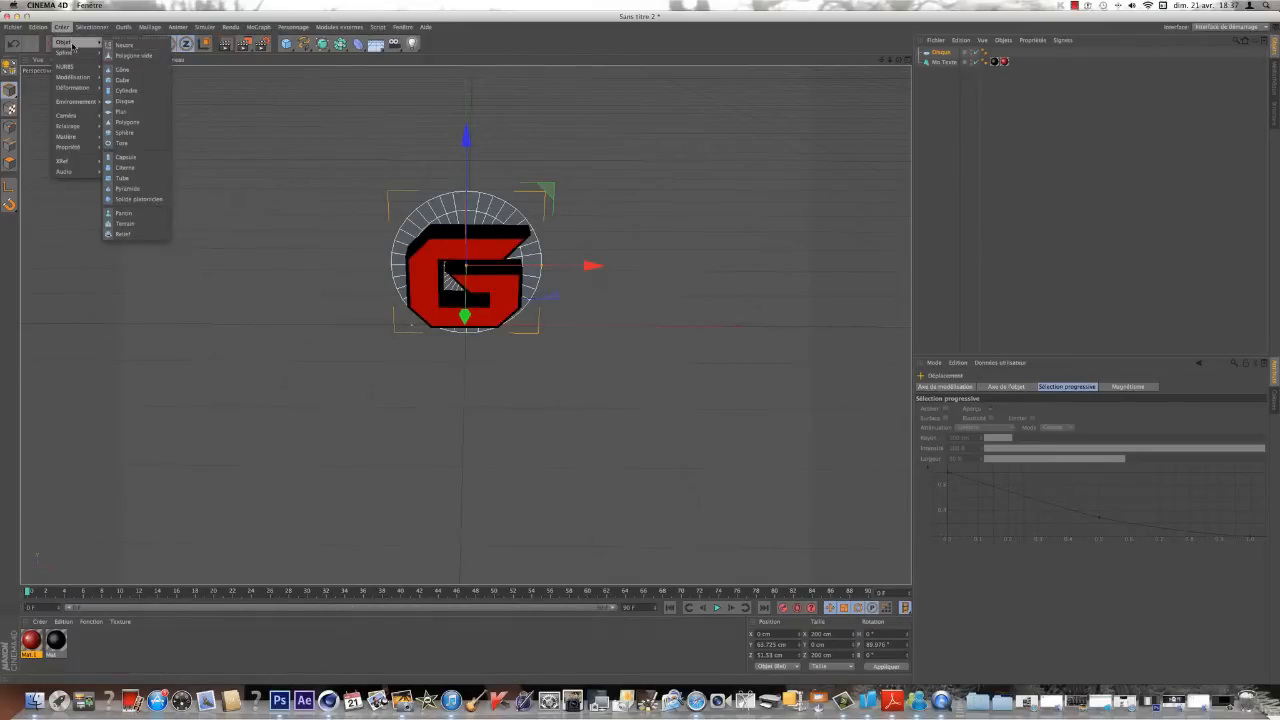
click(121, 143)
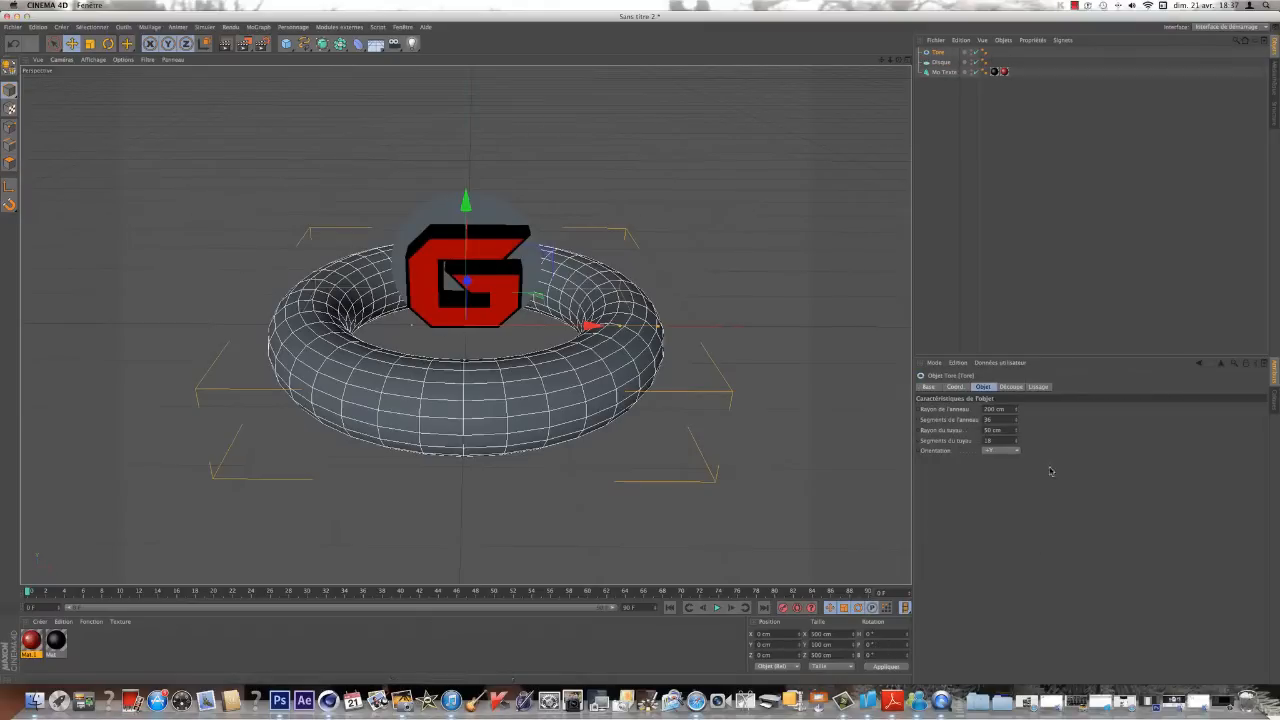
drag(1019, 443, 1017, 414)
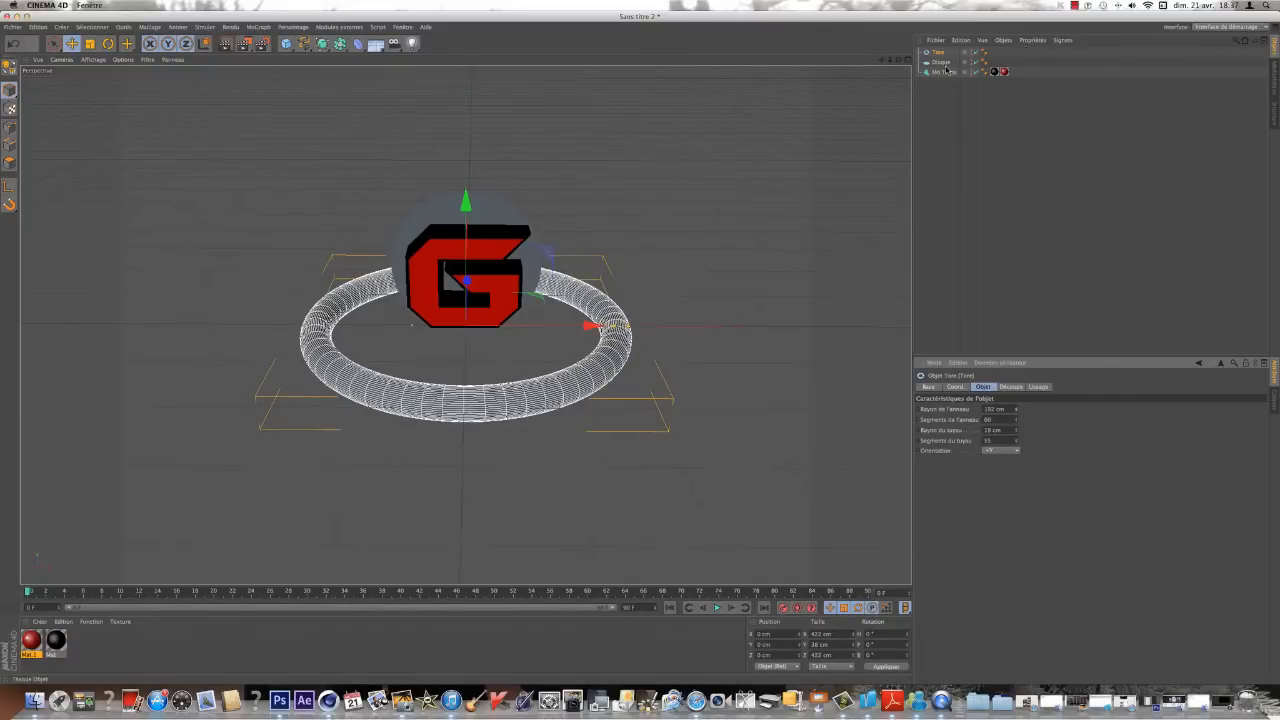
key(F5)
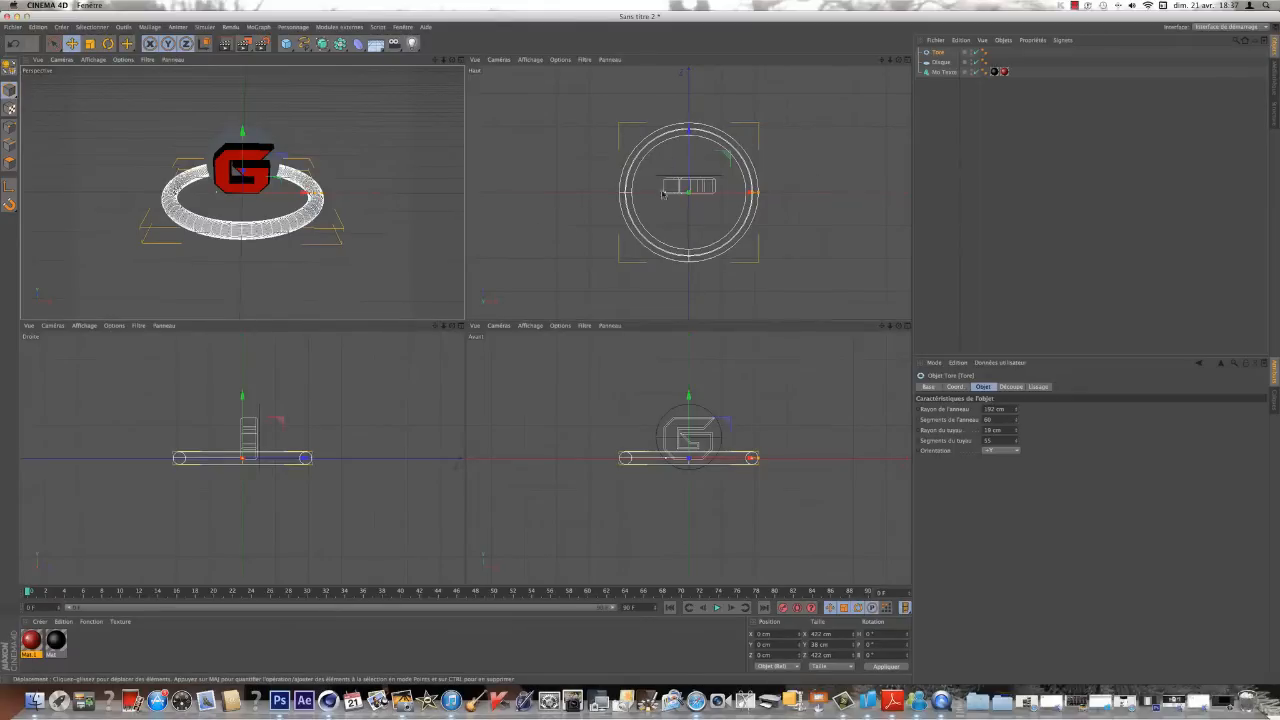
Step: Rotate the torus about 90° in pitch to stand upright and raise it about 62 cm so it encircles the letter
key(r)
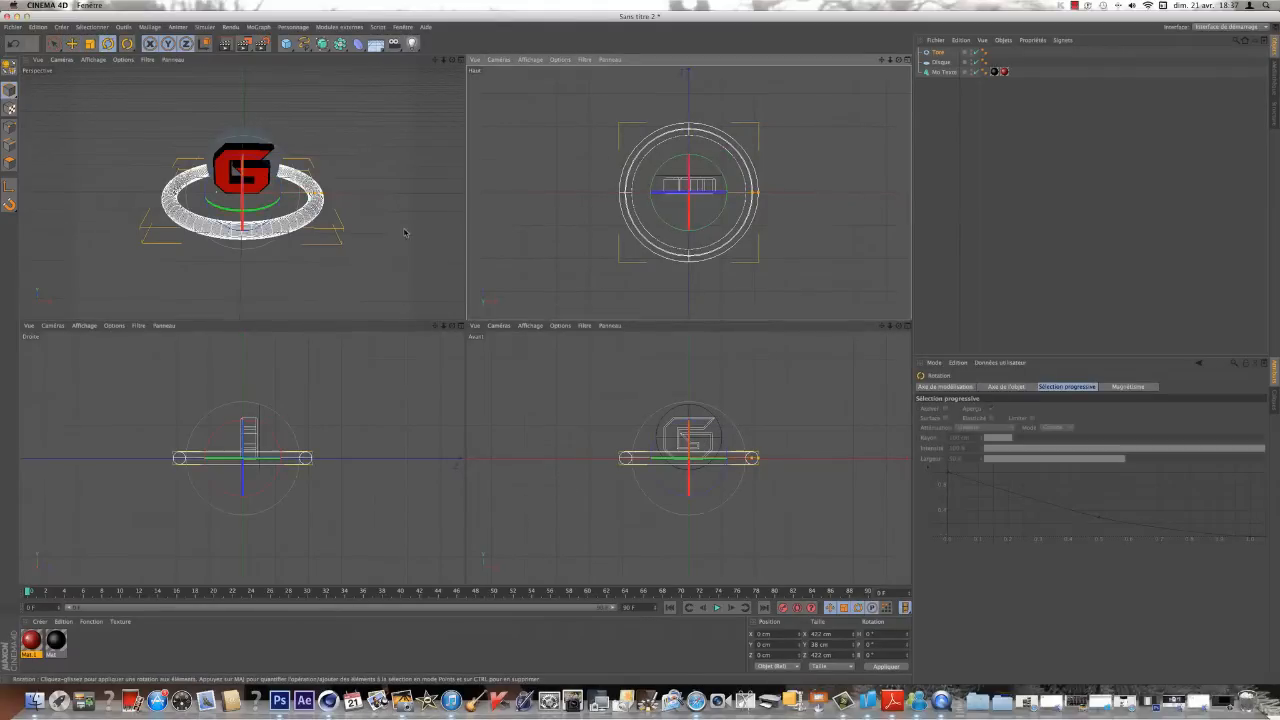
drag(244, 196, 249, 280)
key(e)
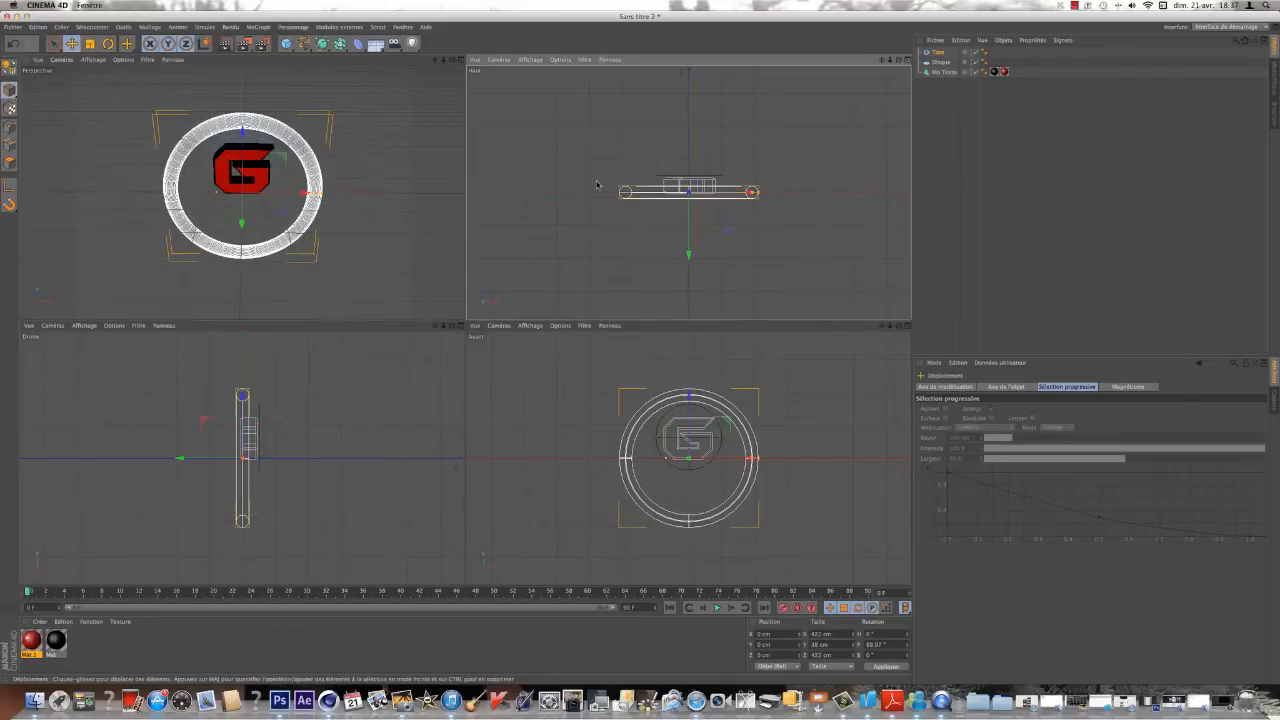
drag(689, 397, 689, 375)
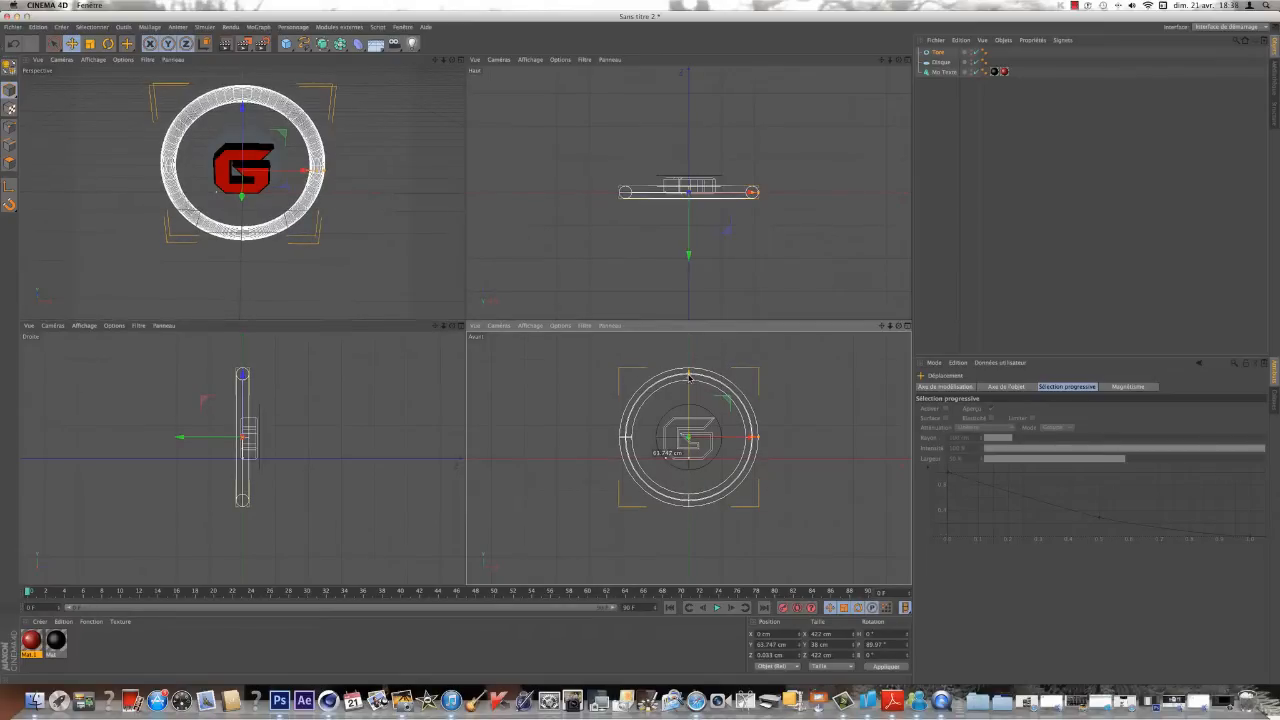
drag(689, 376, 689, 376)
Step: Create a new material and apply the existing black material to the torus
click(460, 63)
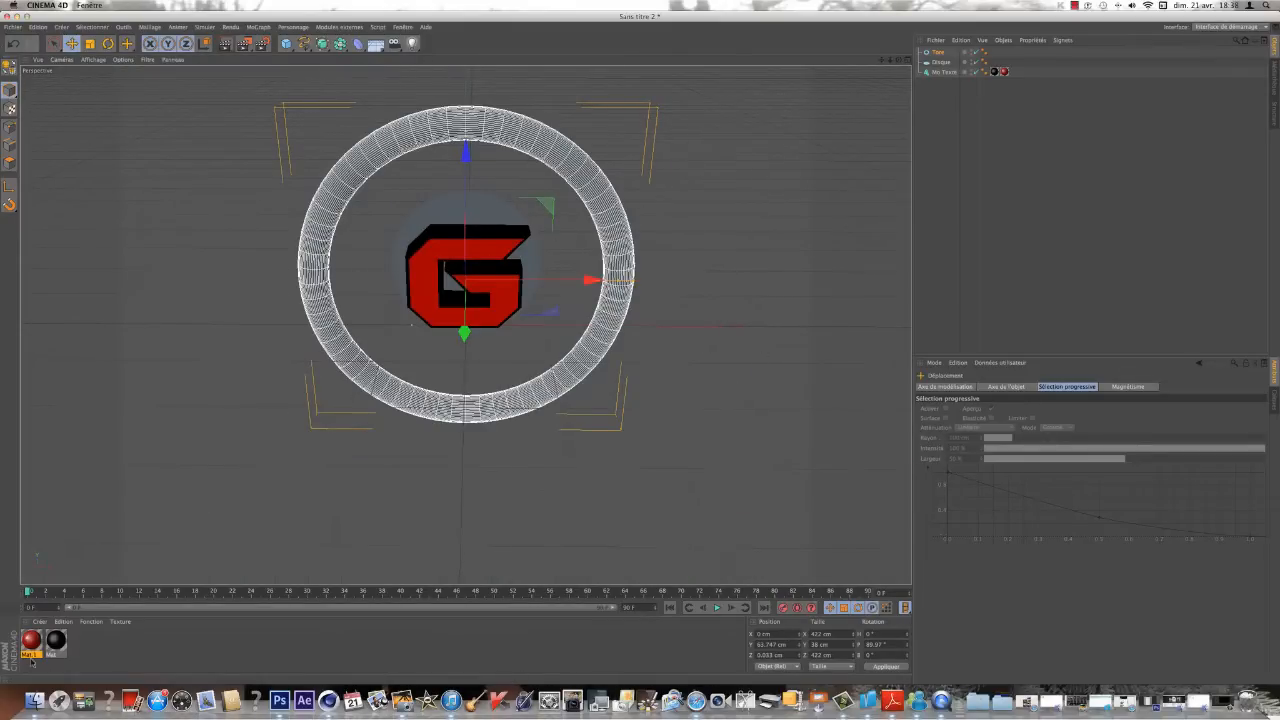
double_click(145, 655)
drag(80, 643, 938, 53)
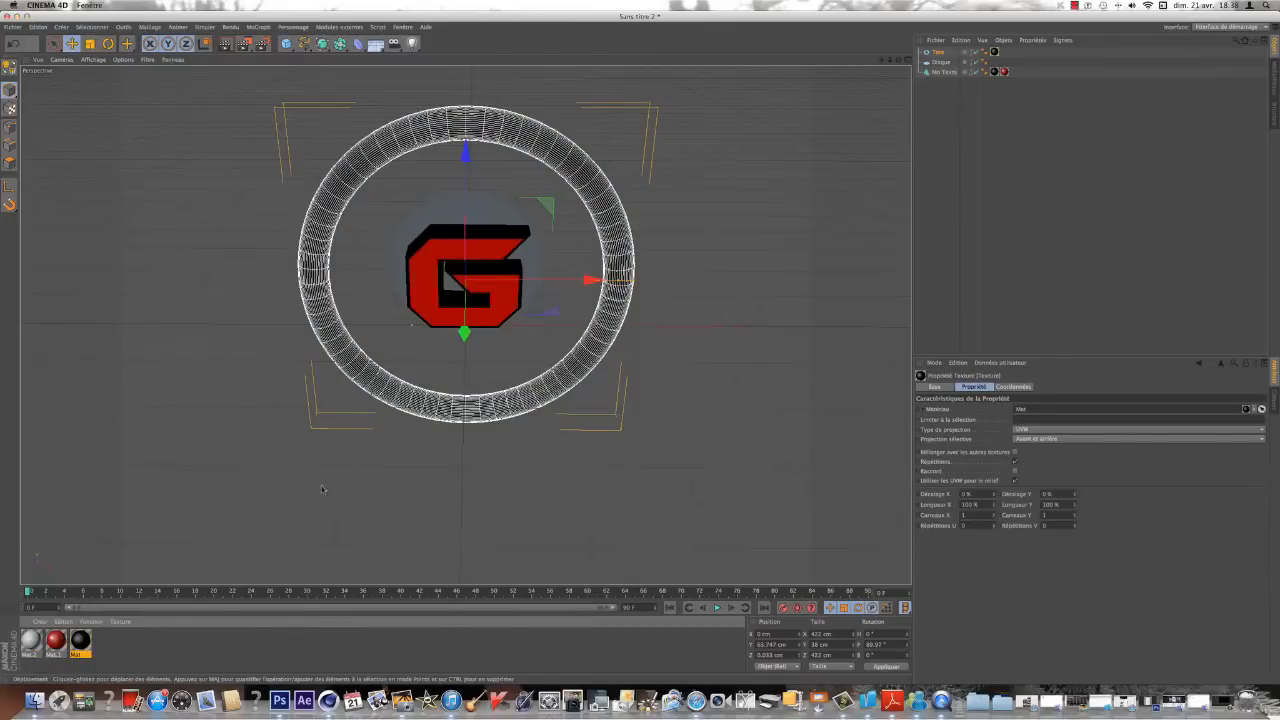
Step: Set the new material's colour to pure white (255, 255, 255) and apply it to the disc
double_click(32, 642)
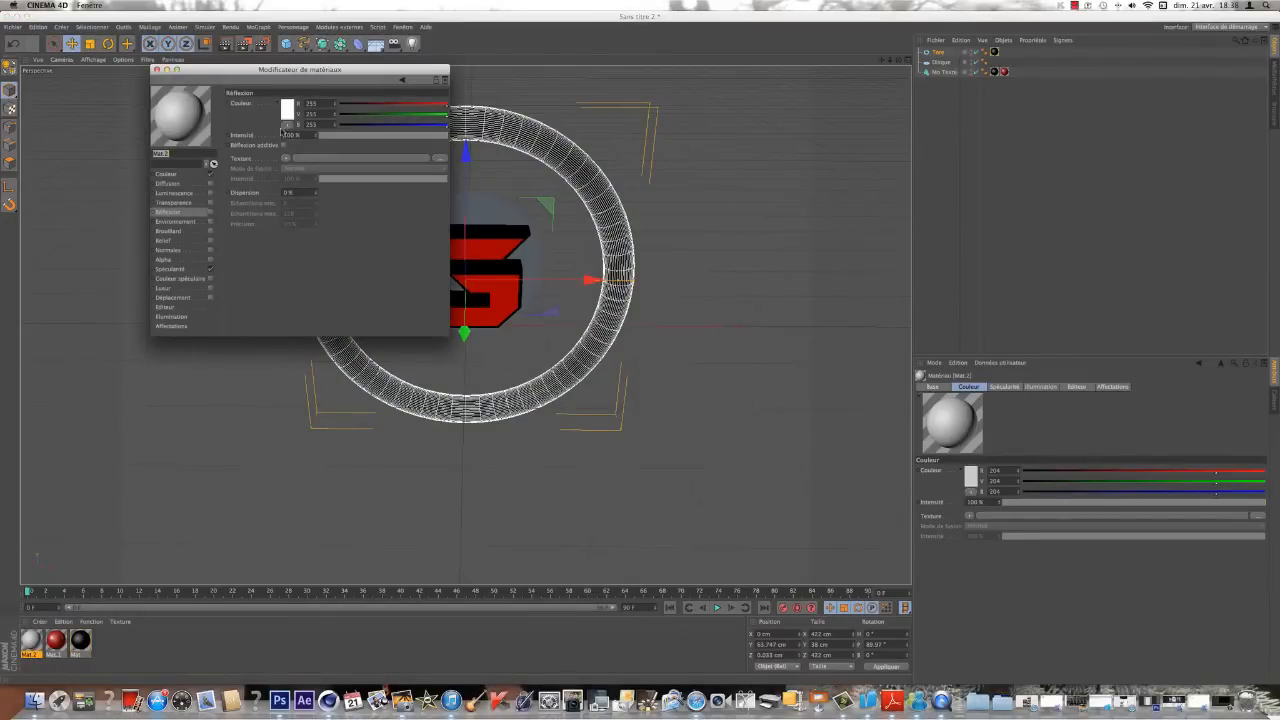
click(187, 175)
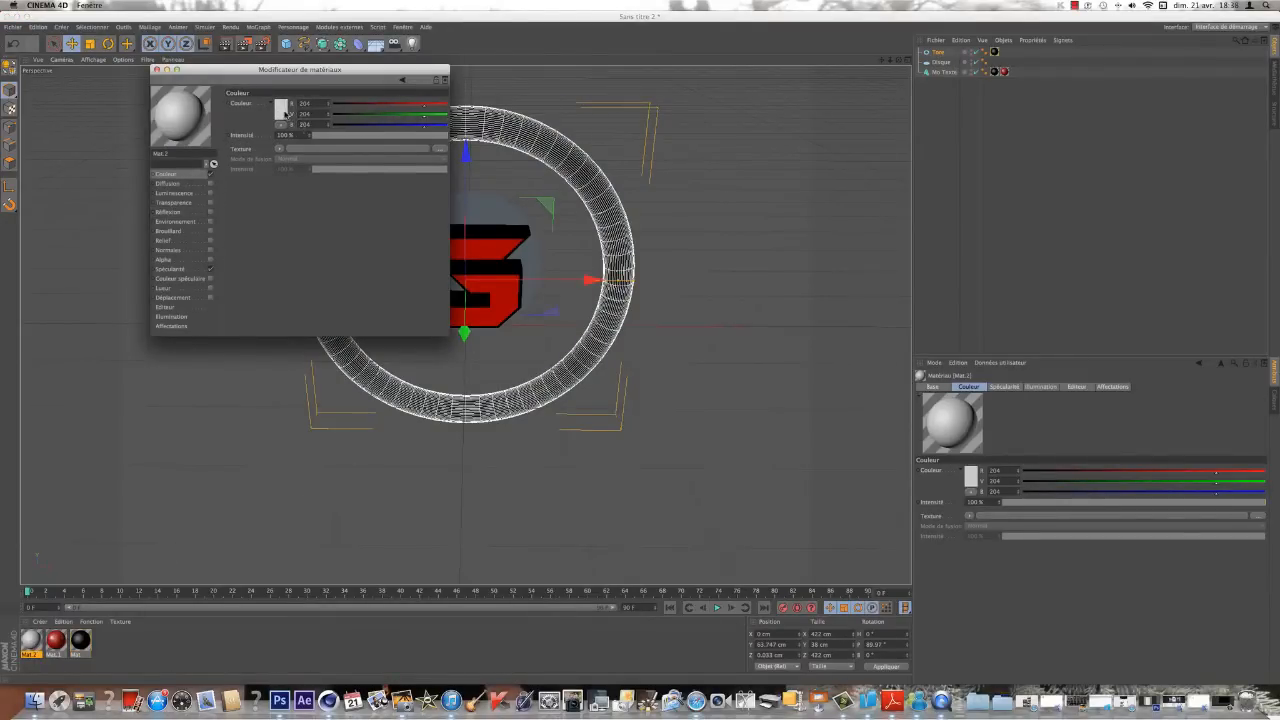
click(281, 110)
click(303, 153)
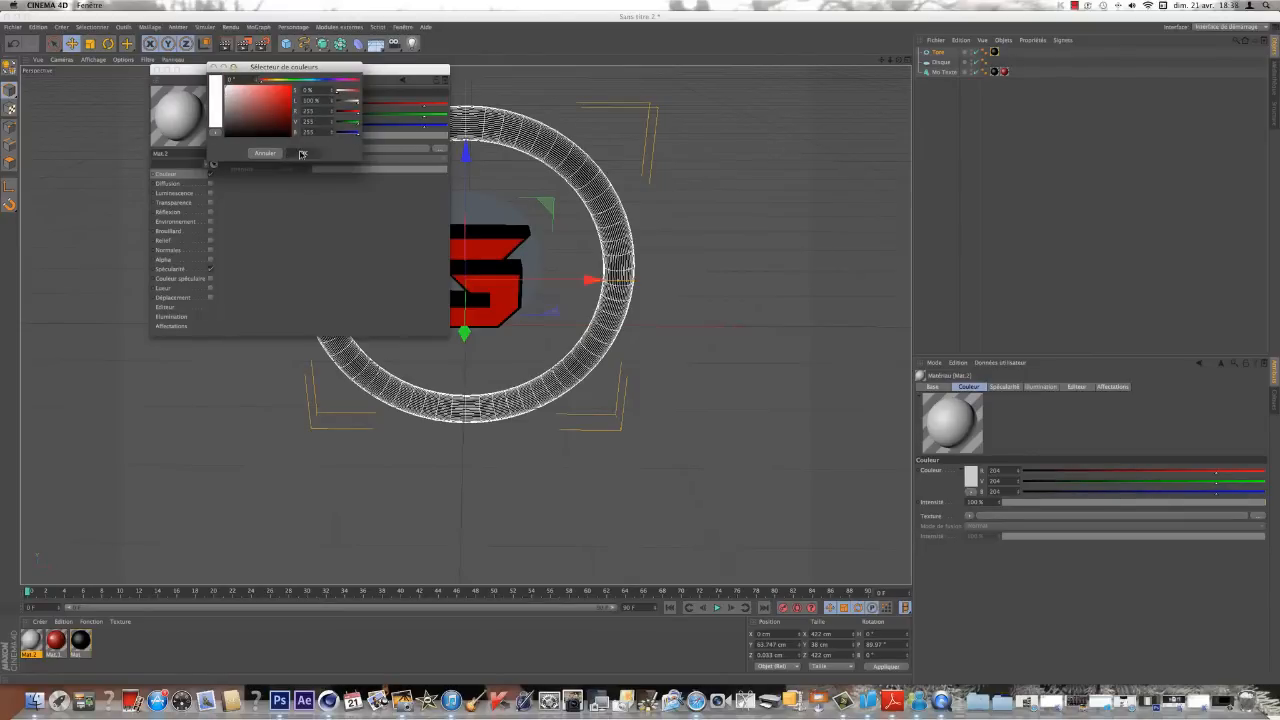
click(157, 70)
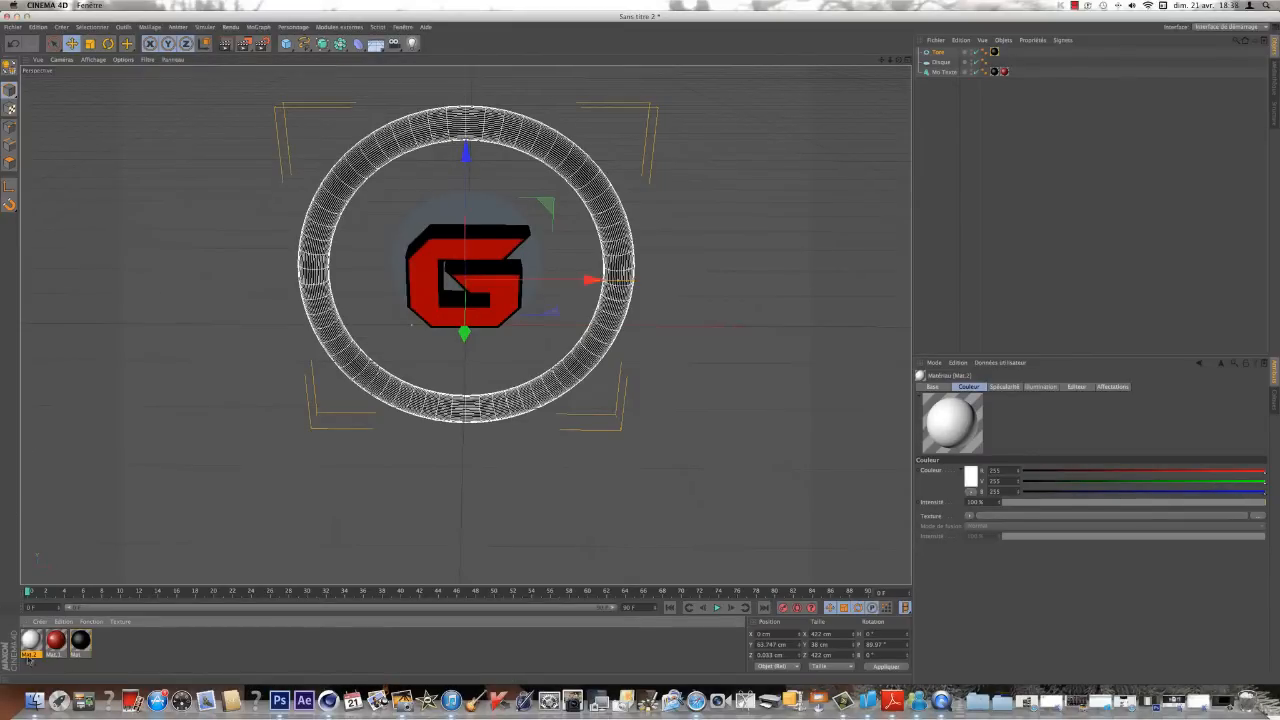
drag(40, 647, 946, 63)
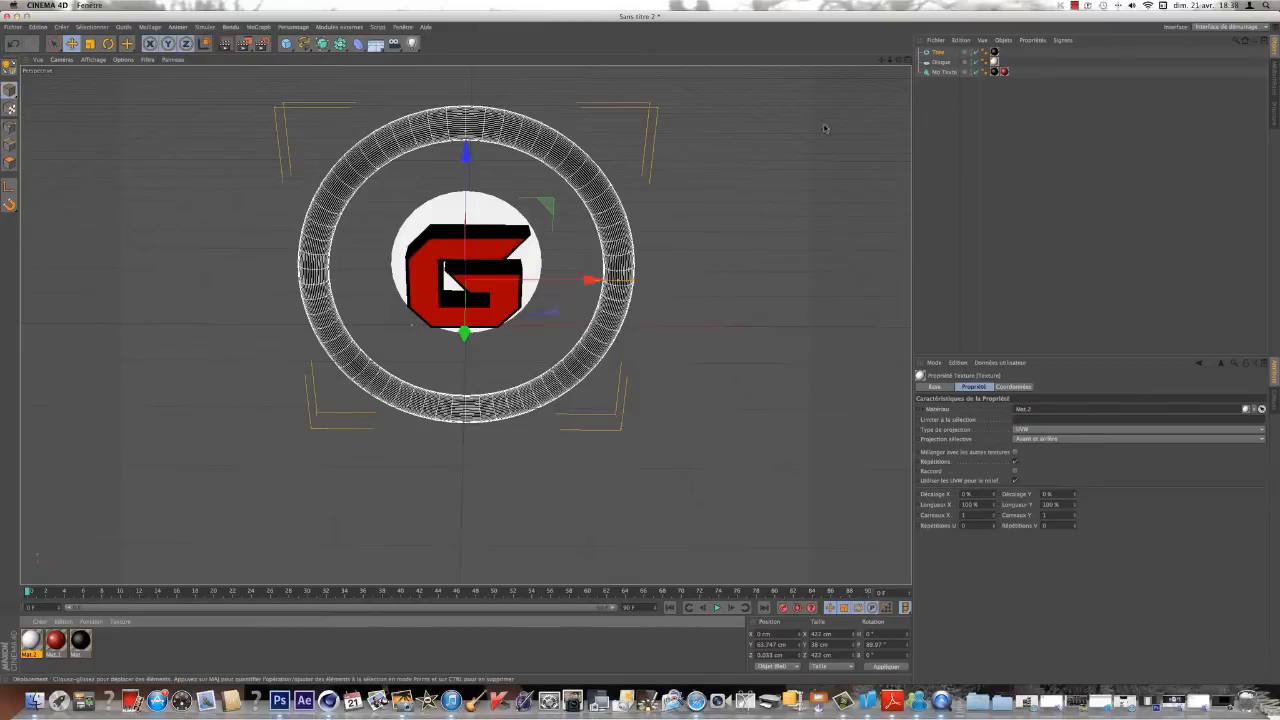
Step: Render the perspective view to check the materials on the letter, disc and ring
click(226, 45)
click(766, 315)
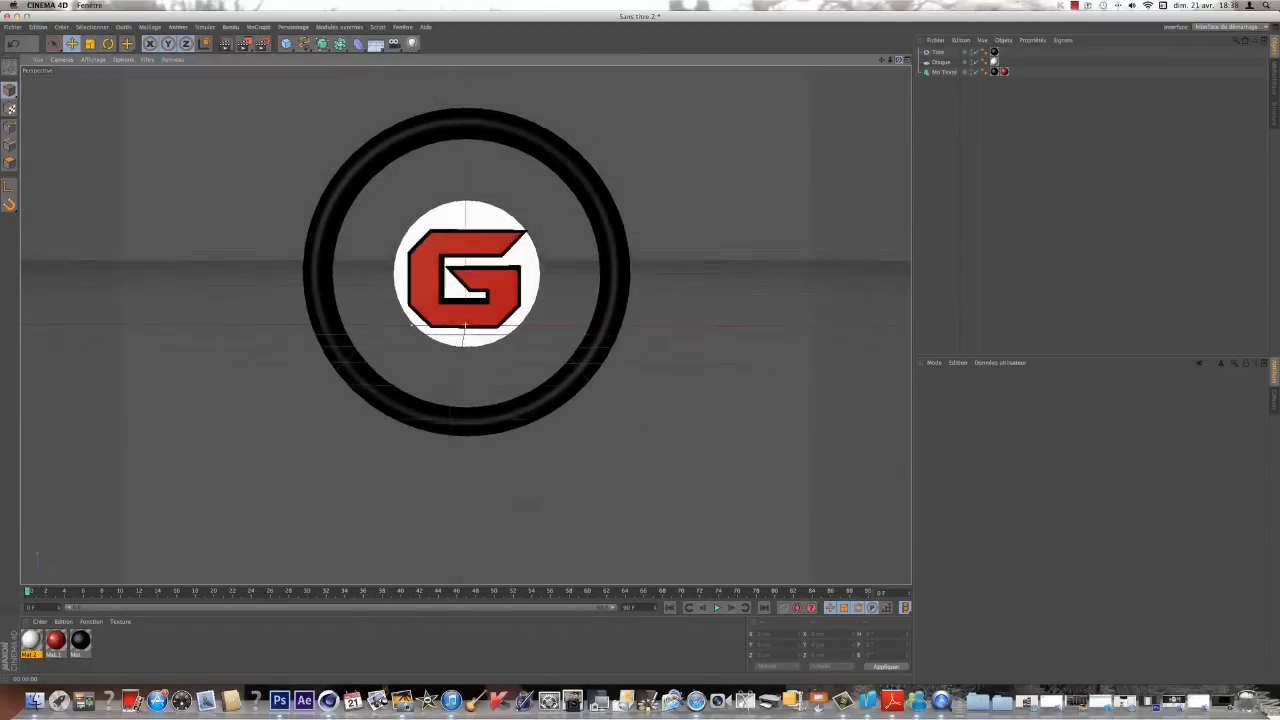
click(938, 51)
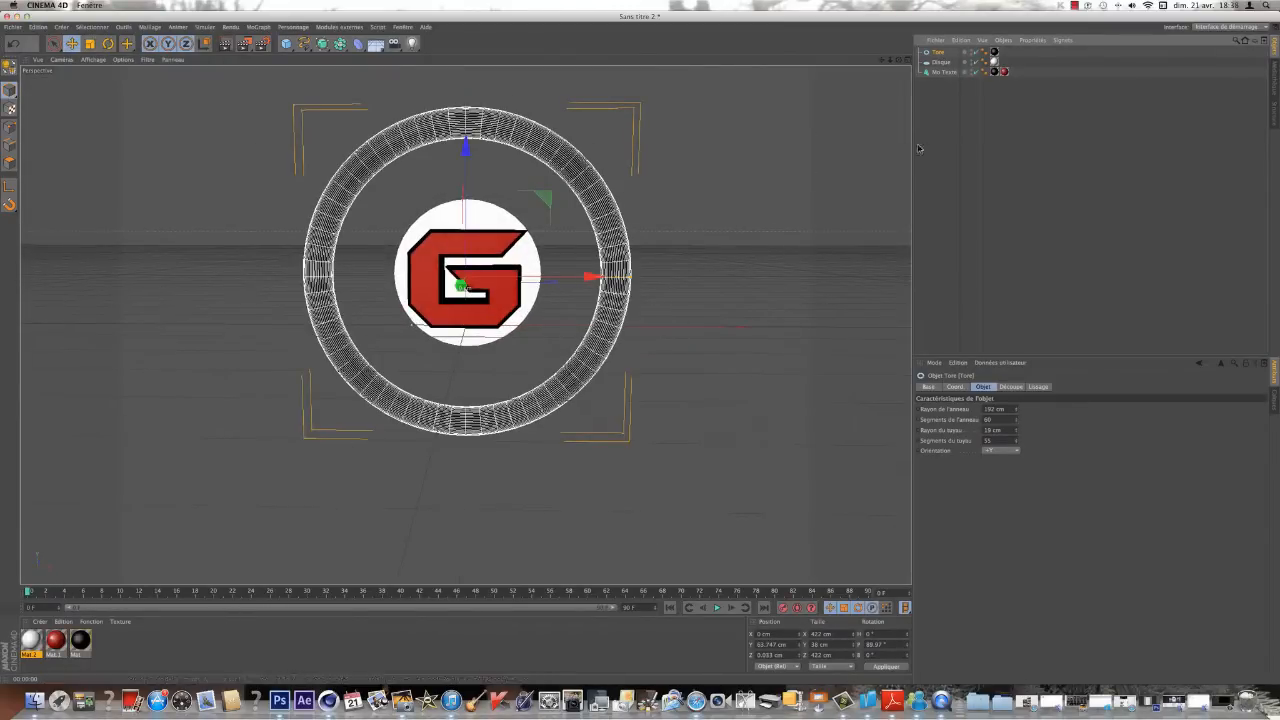
click(943, 72)
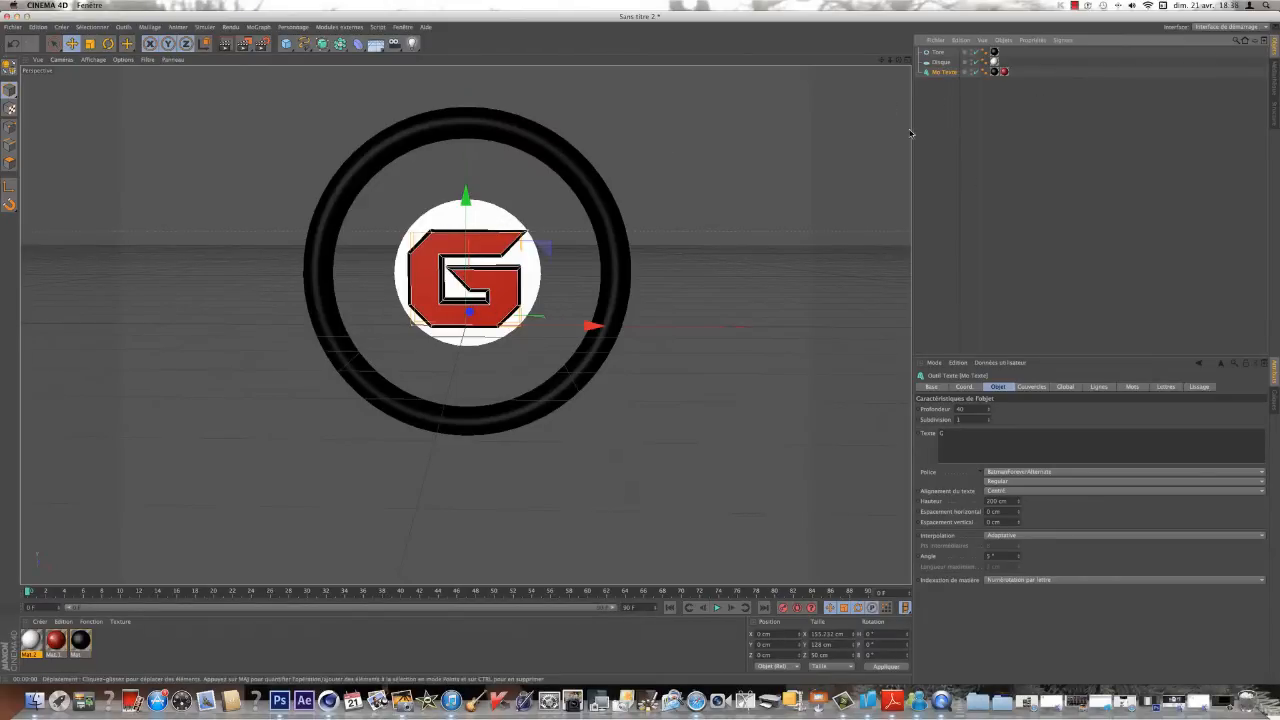
Step: Frame the logo from the front and add a camera at that viewpoint with its default settings
drag(899, 60, 893, 51)
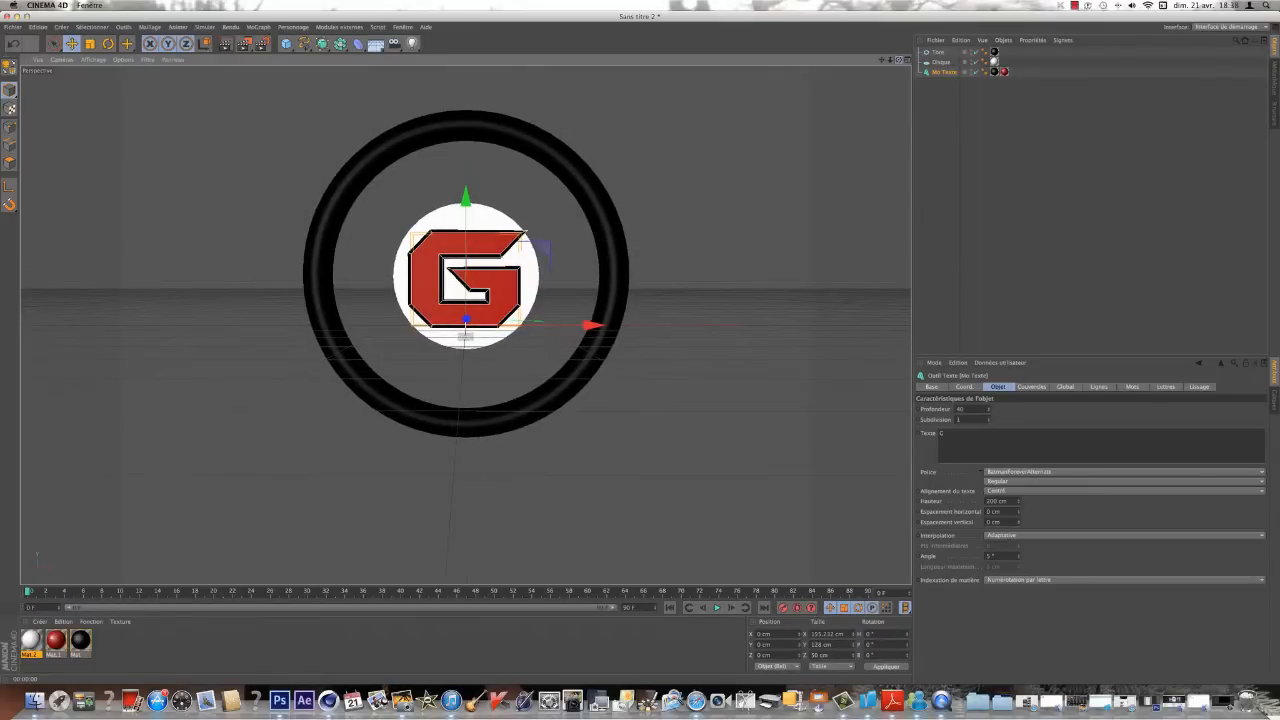
click(394, 43)
click(976, 52)
click(976, 52)
click(976, 52)
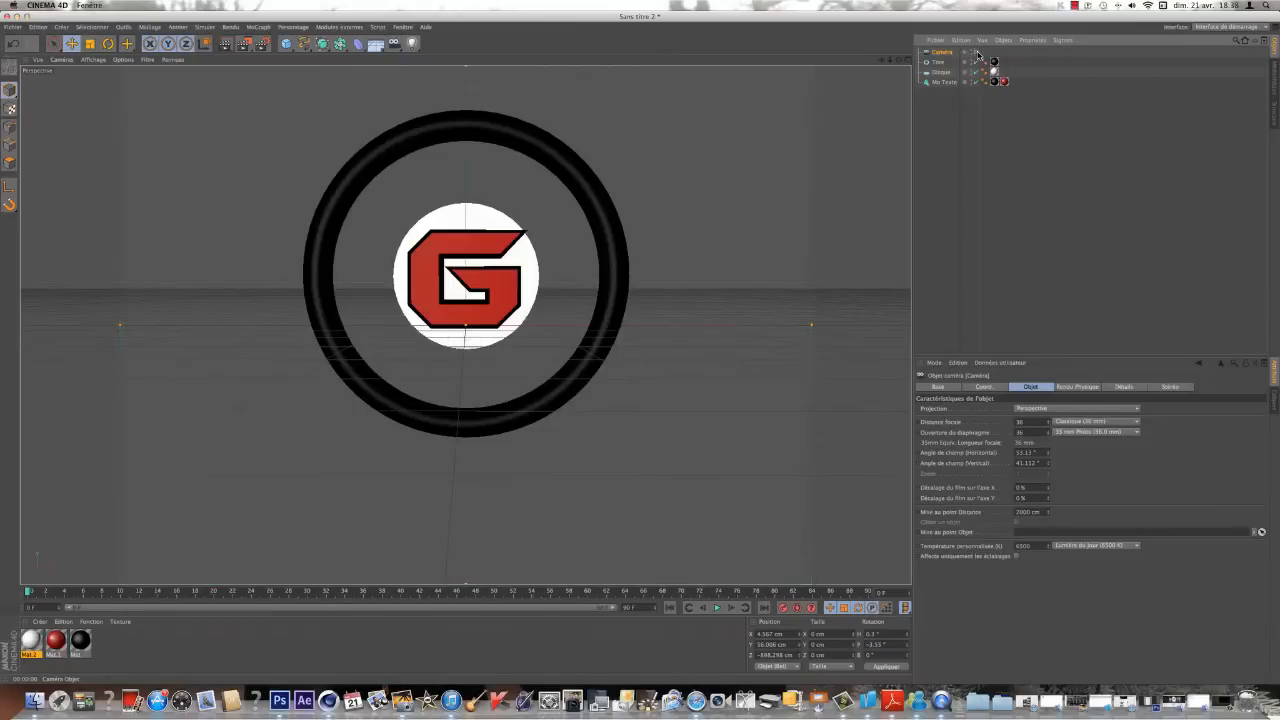
click(976, 53)
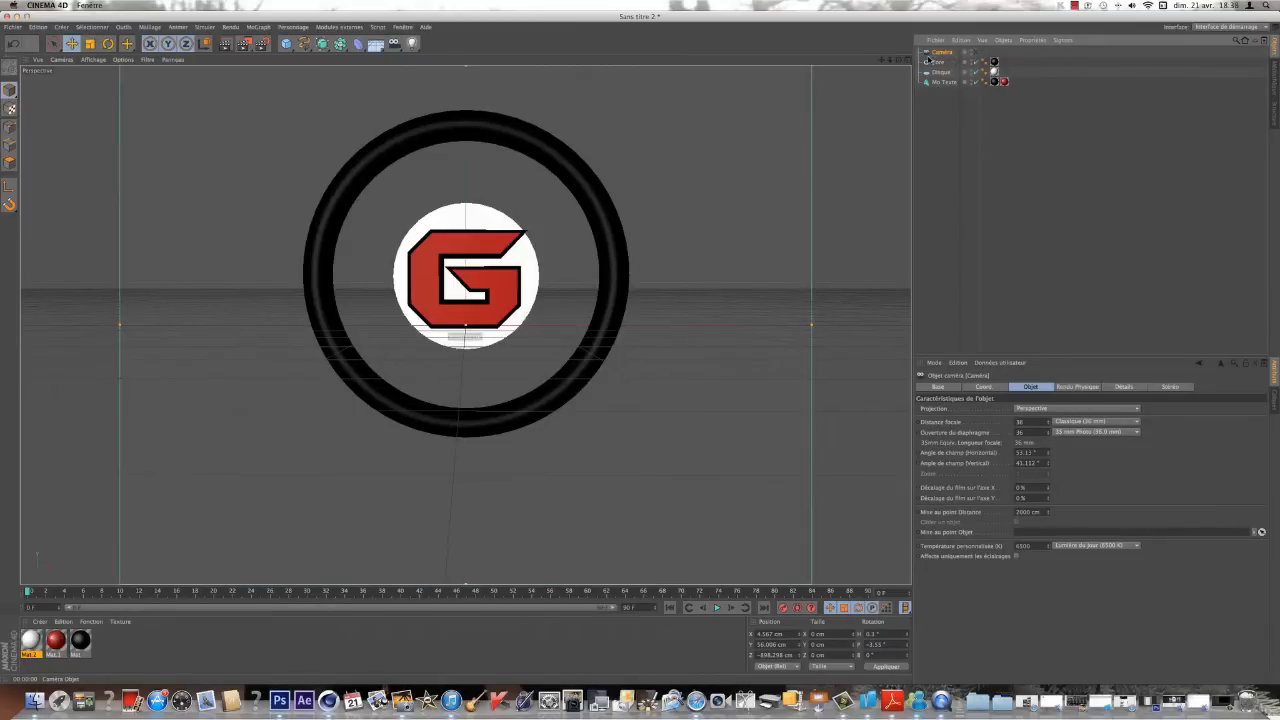
Step: At frame 15, move the letter G behind the camera to about -1250 cm along Z
drag(899, 60, 753, 69)
drag(465, 325, 432, 327)
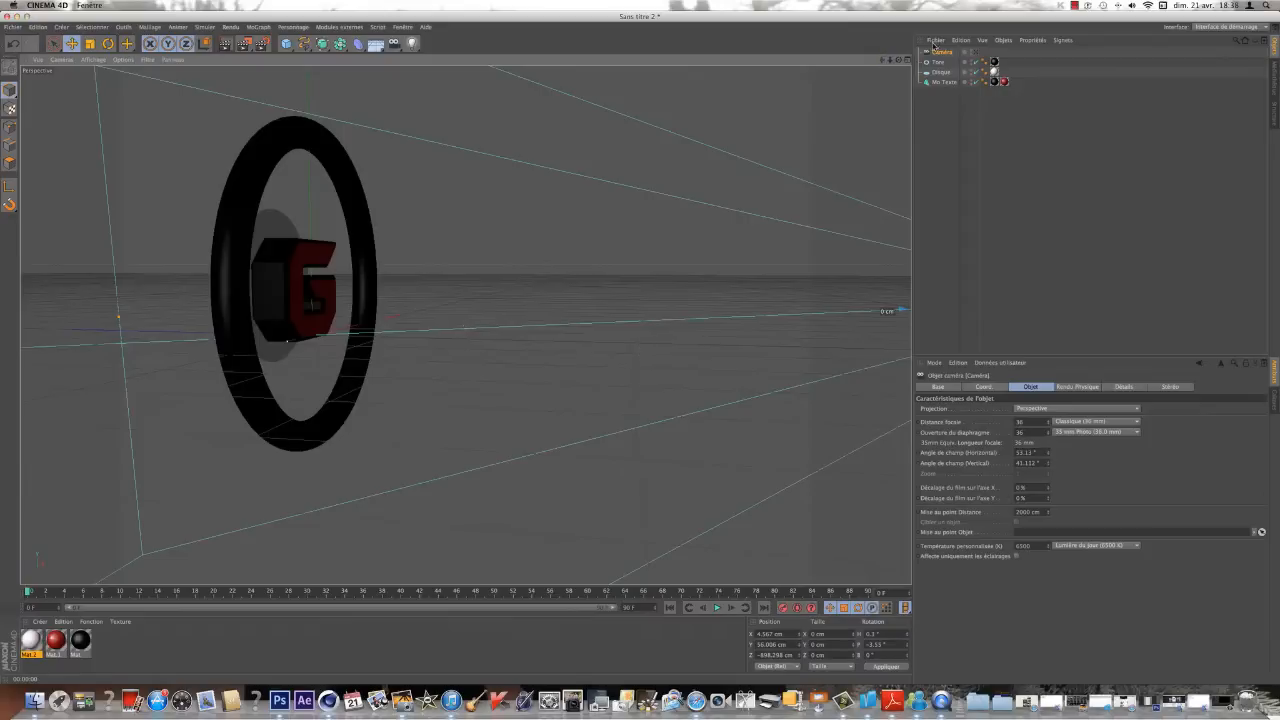
drag(899, 60, 769, 135)
scroll(531, 385, down, 7)
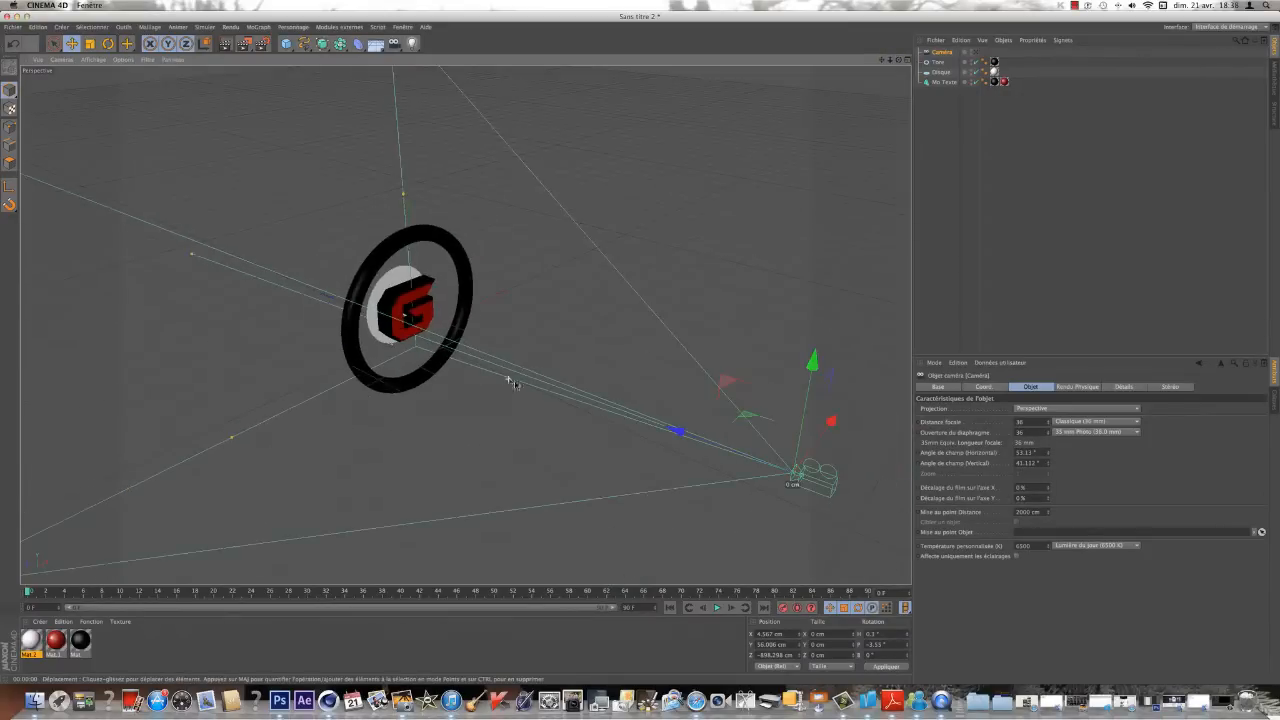
click(944, 82)
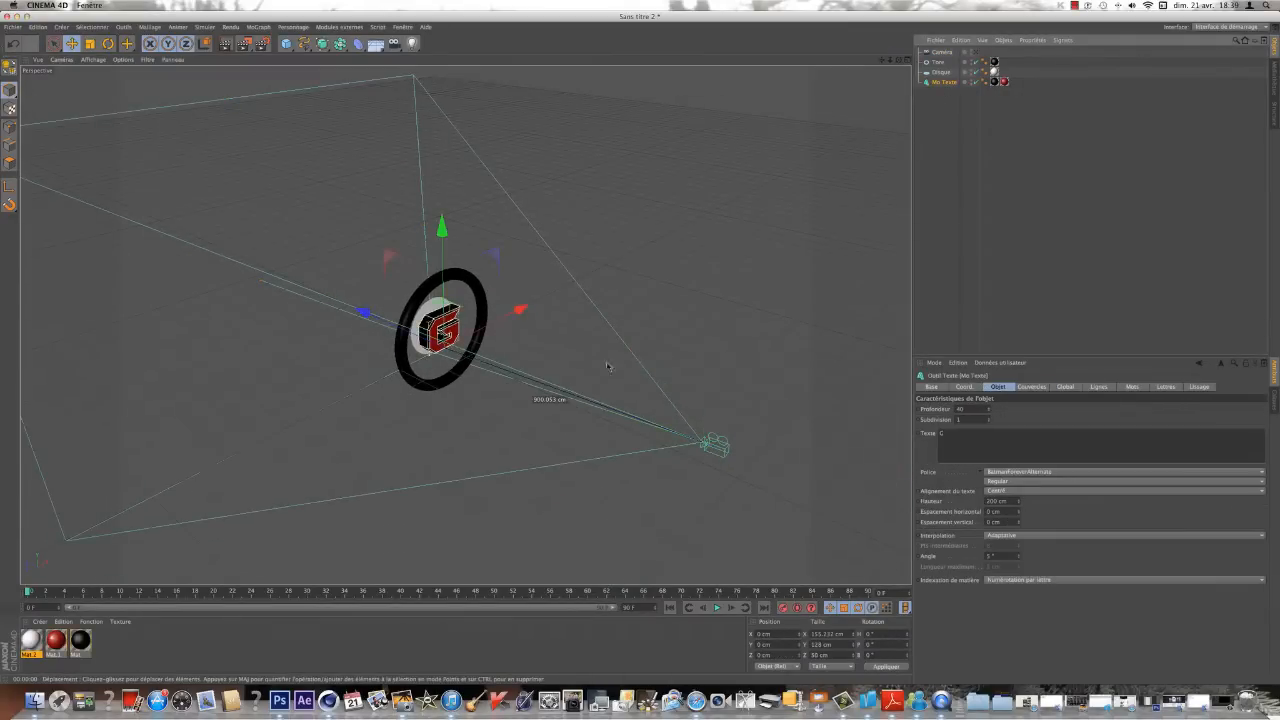
click(118, 591)
drag(118, 591, 142, 591)
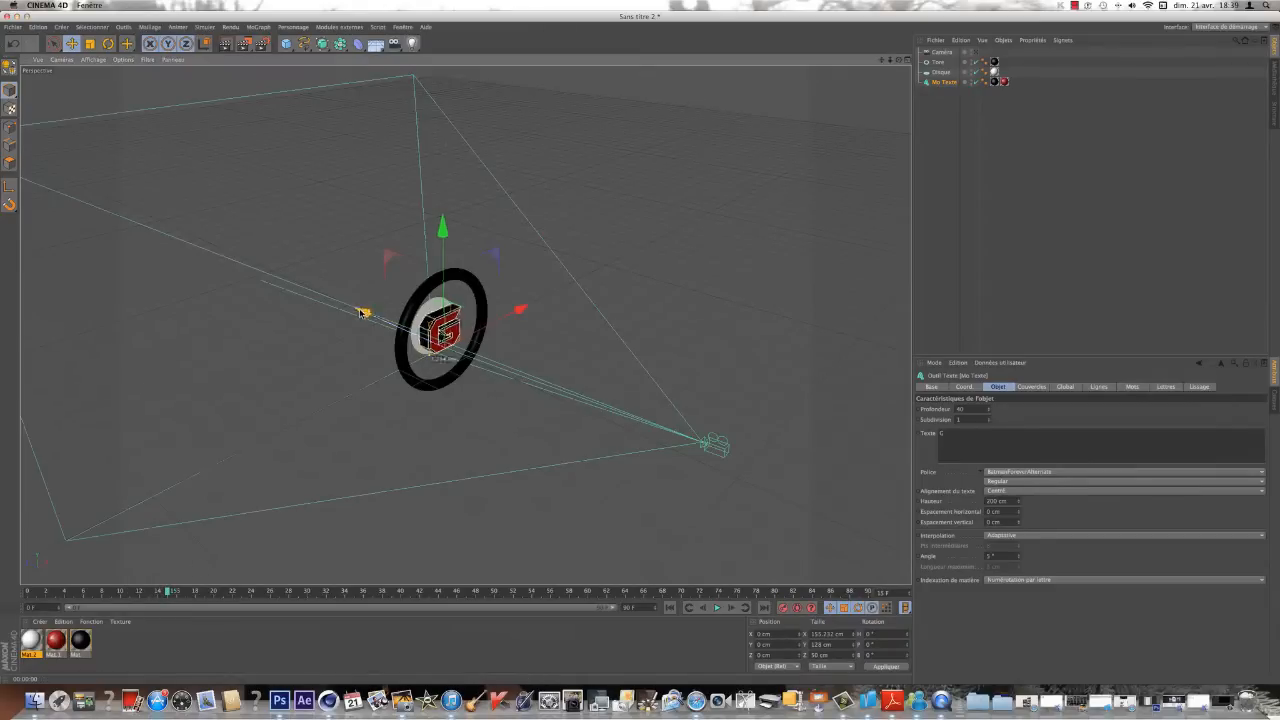
drag(366, 309, 767, 429)
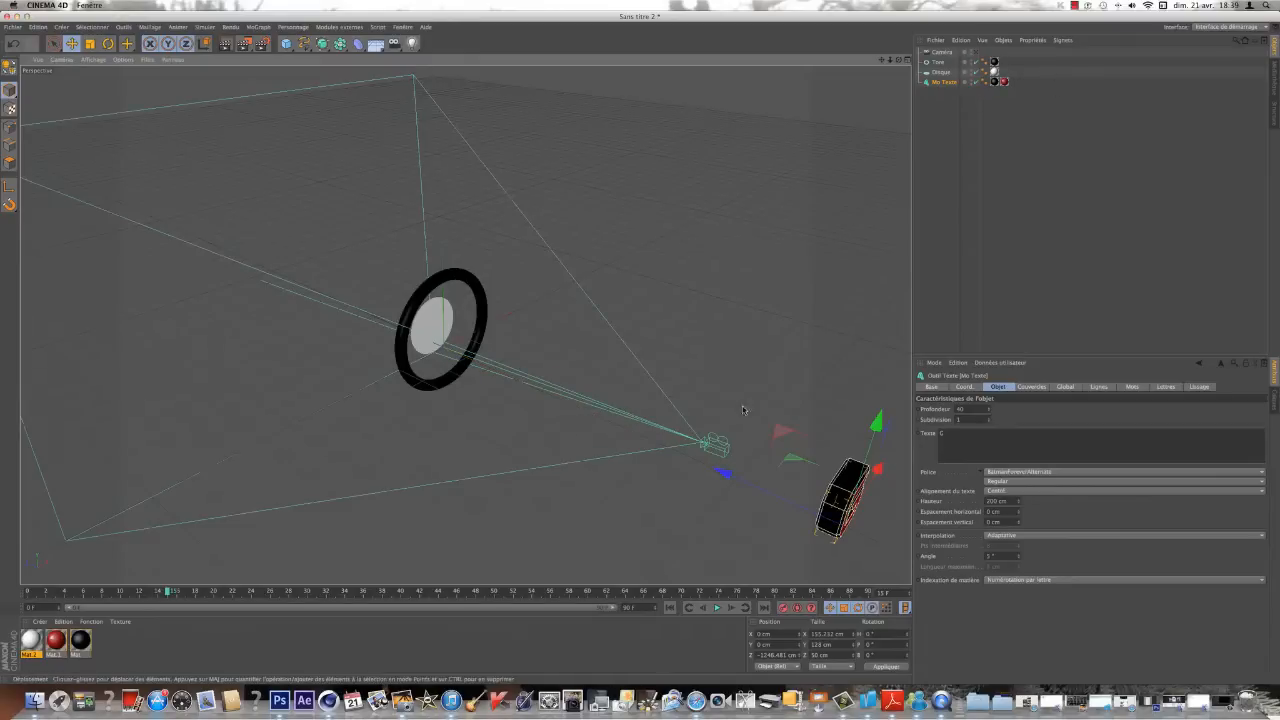
Step: Extend the animation length to 200 frames and widen the visible timeline range to the full length
click(629, 607)
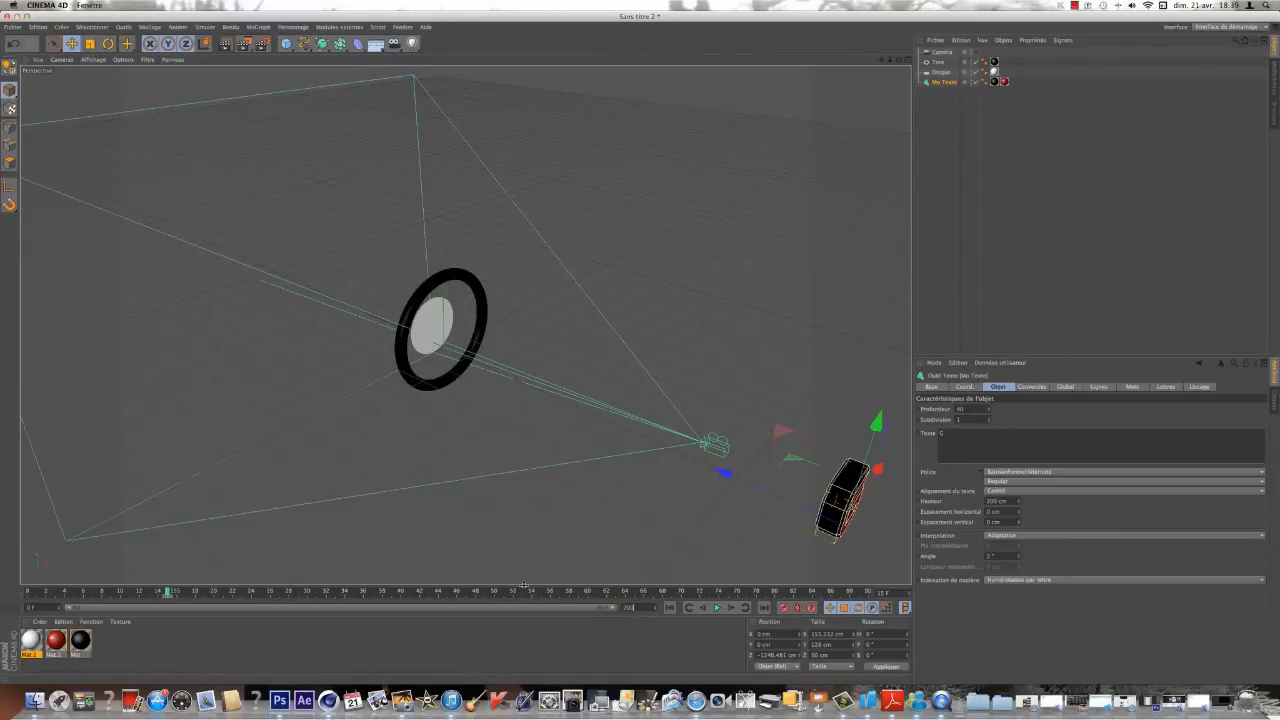
text(200)
key(Return)
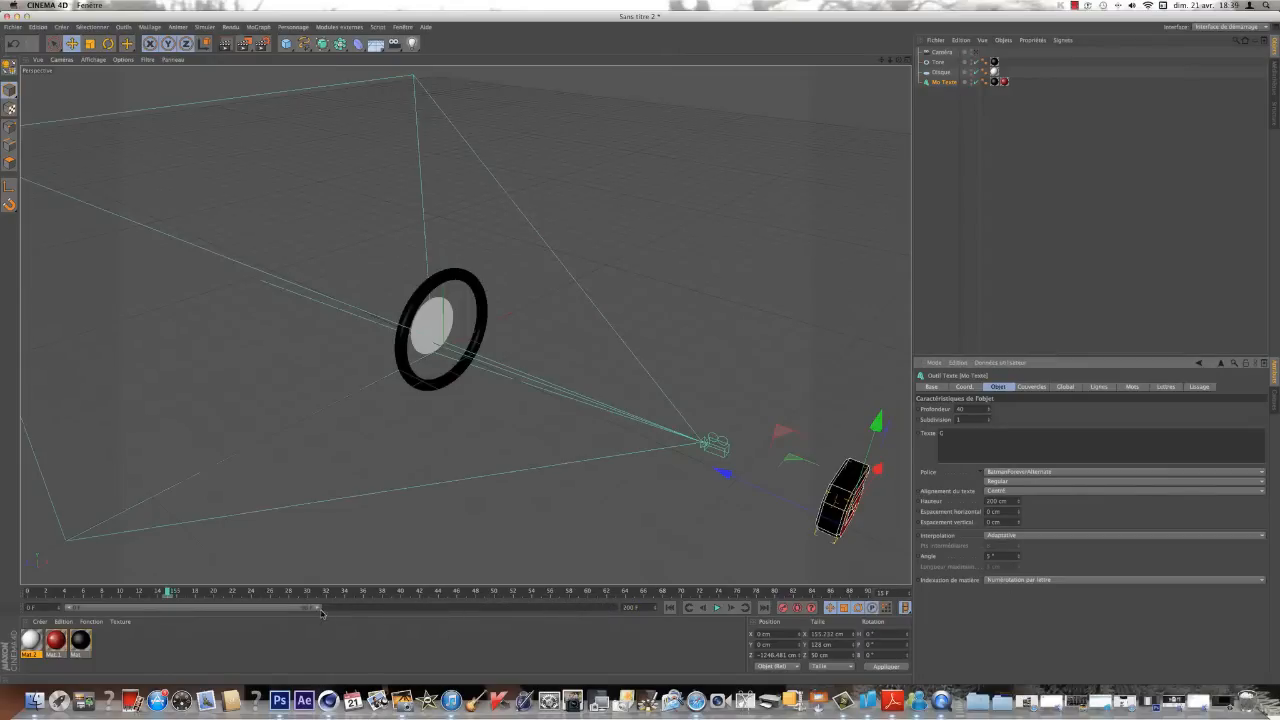
drag(321, 612, 614, 610)
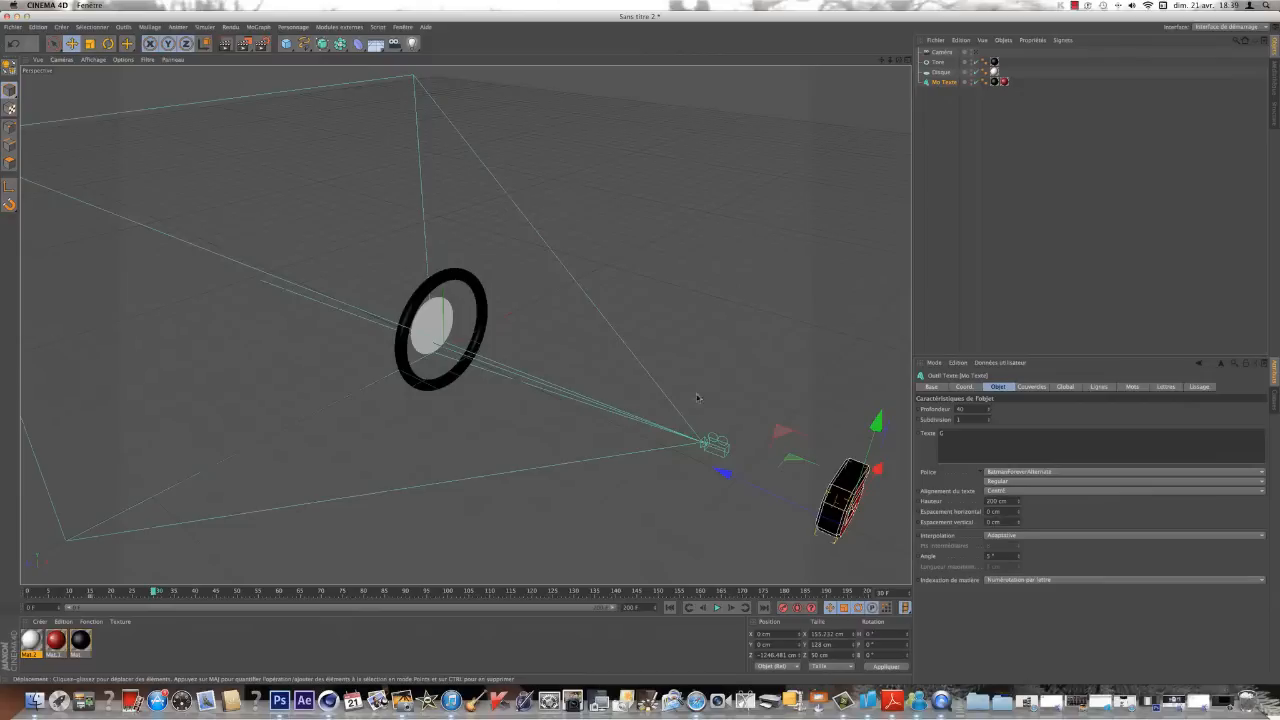
Step: At frame 30, move the letter back along Z to sit in front of the disc and check its placement
drag(722, 471, 356, 320)
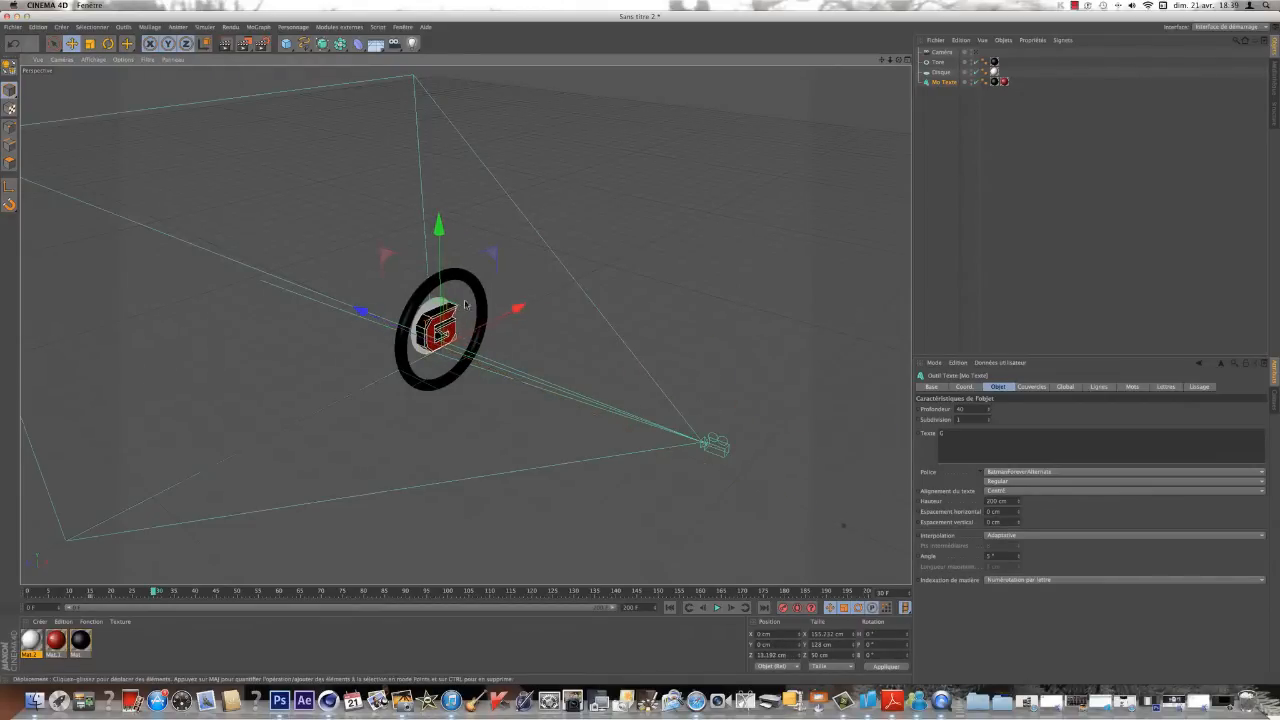
click(907, 60)
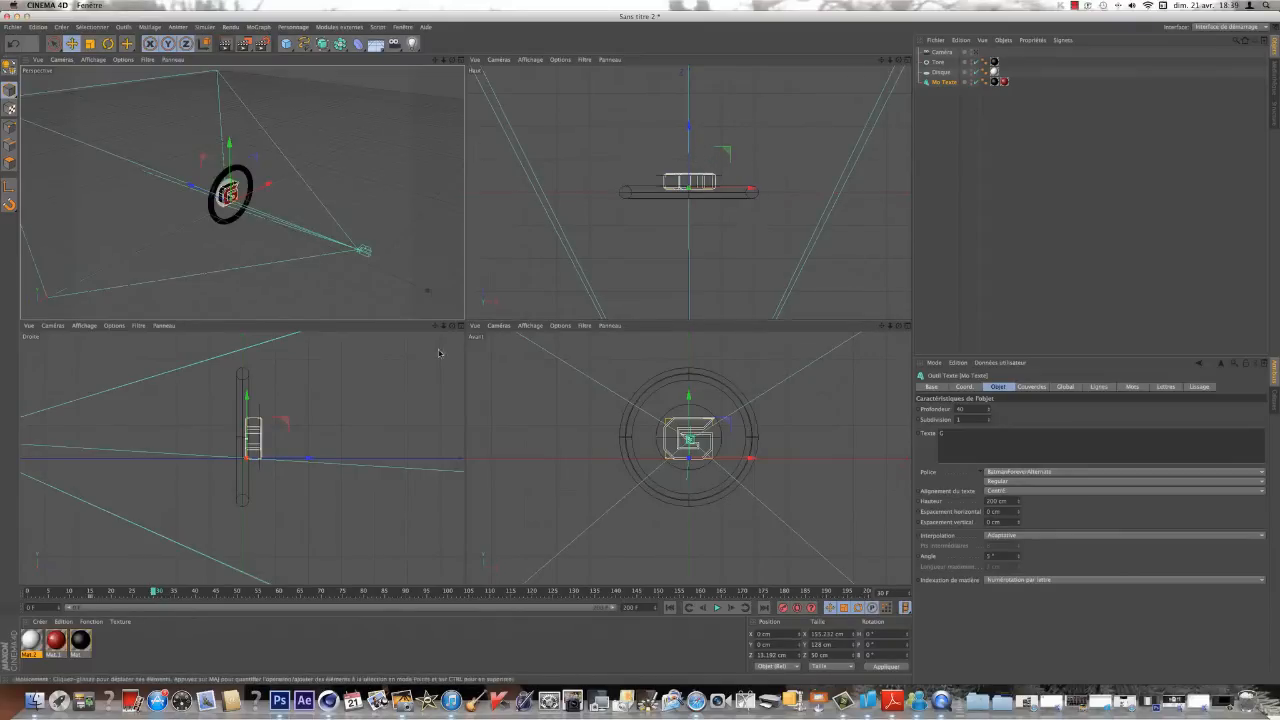
click(461, 60)
Step: Look through the camera and rotate the letter about 1080° in pitch at frame 30
click(976, 52)
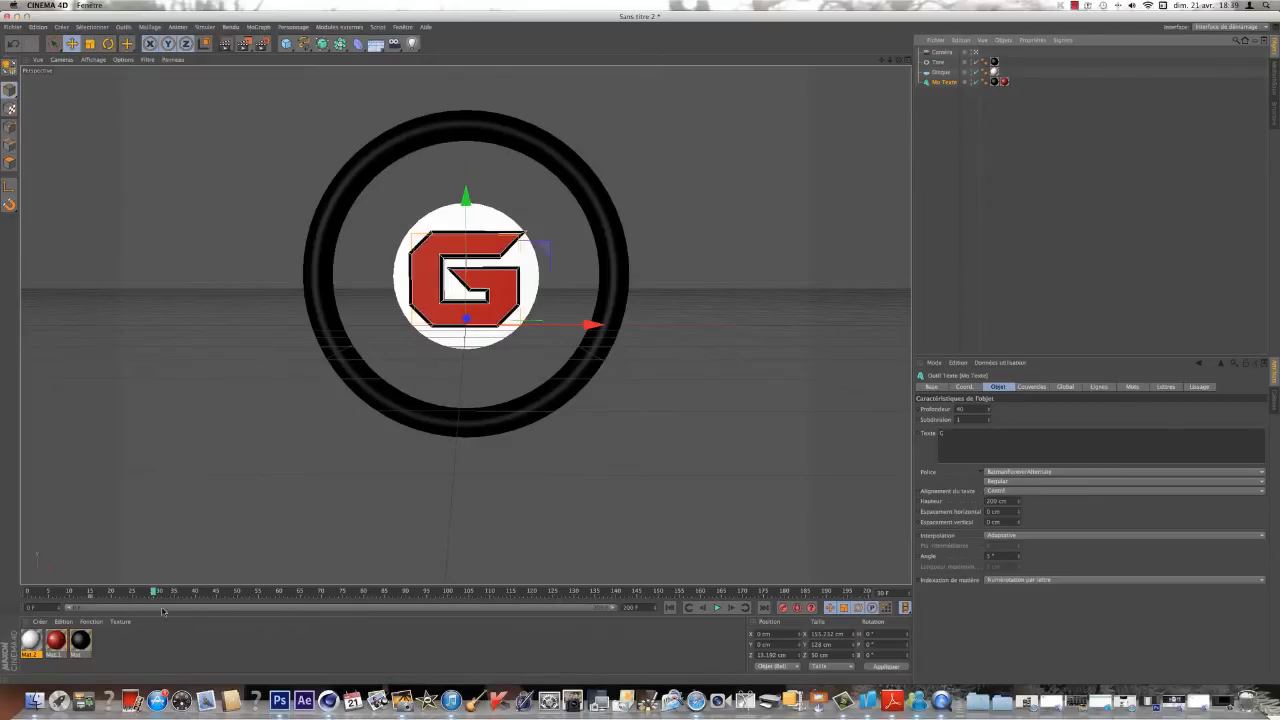
key(r)
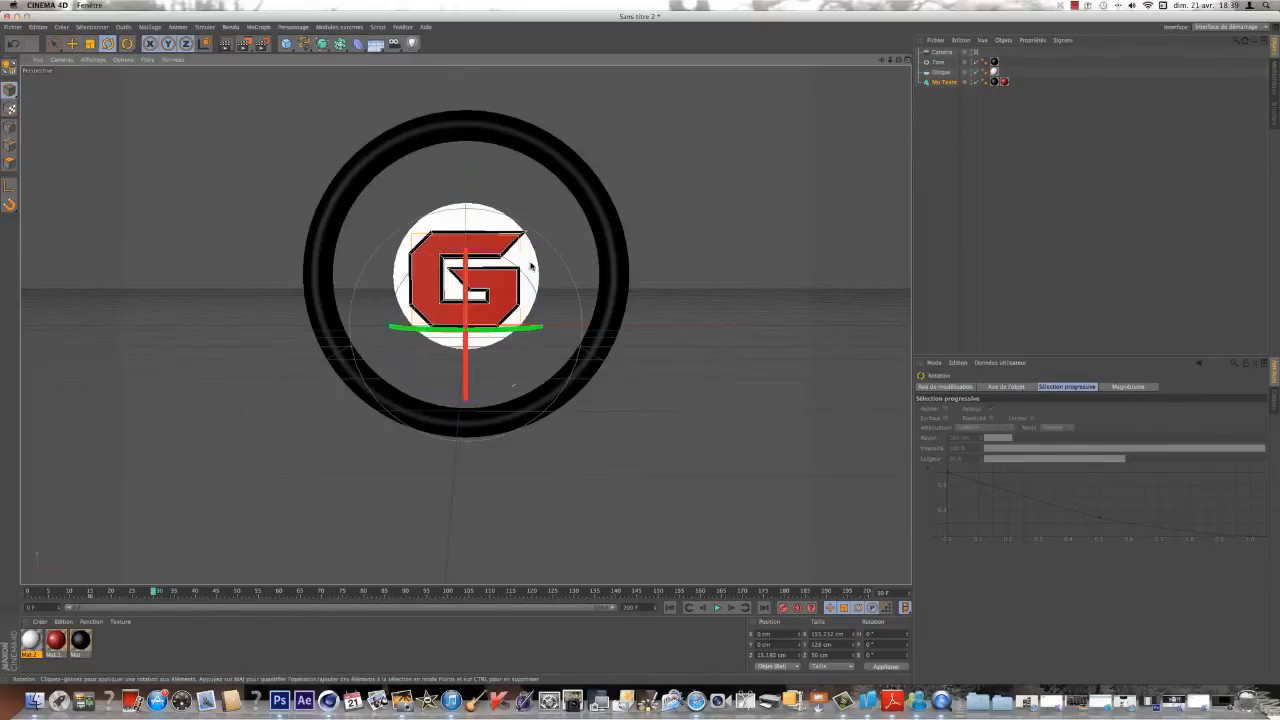
drag(462, 268, 478, 719)
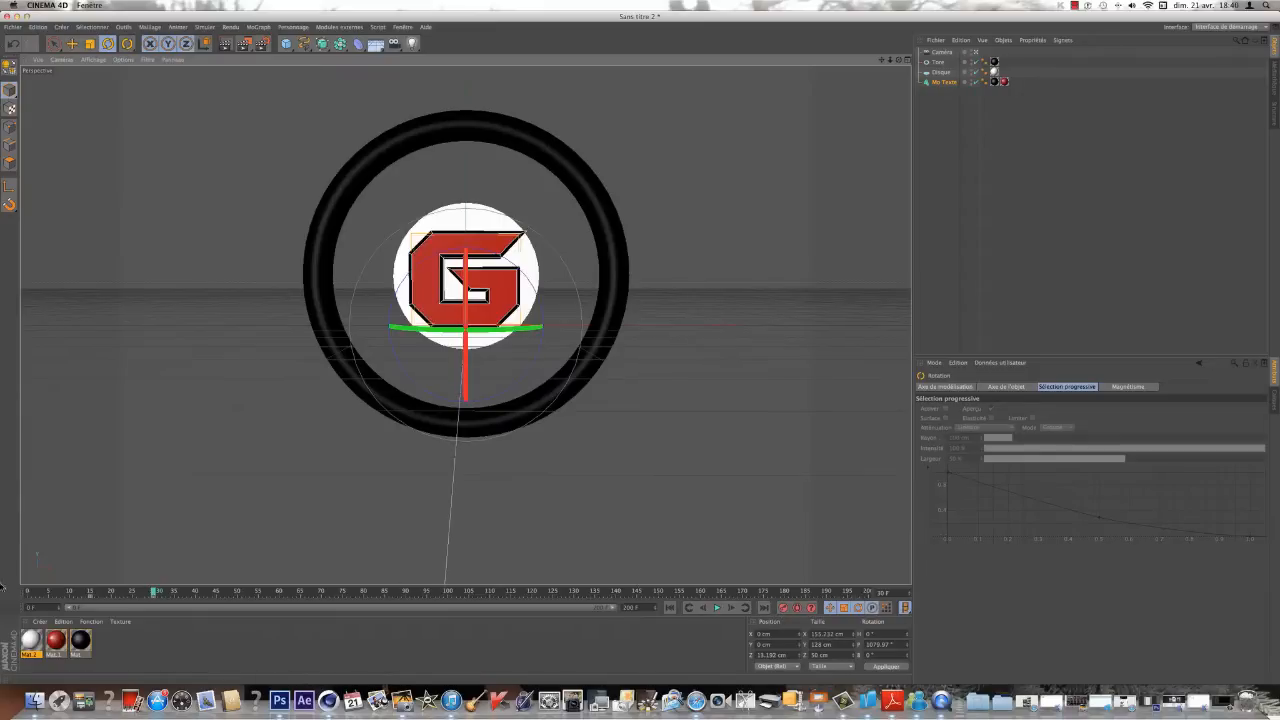
Step: Leave the camera view and key the black torus ring in its starting orientation at frame 45
drag(134, 598, 226, 600)
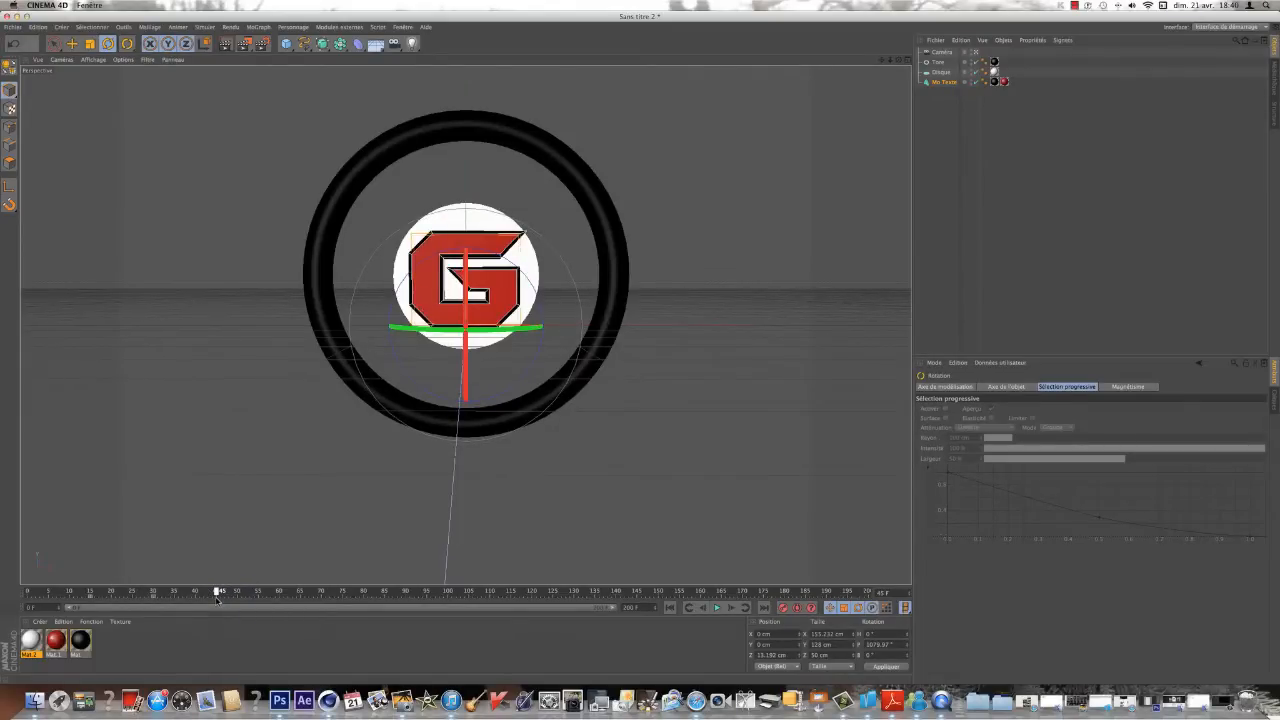
click(939, 64)
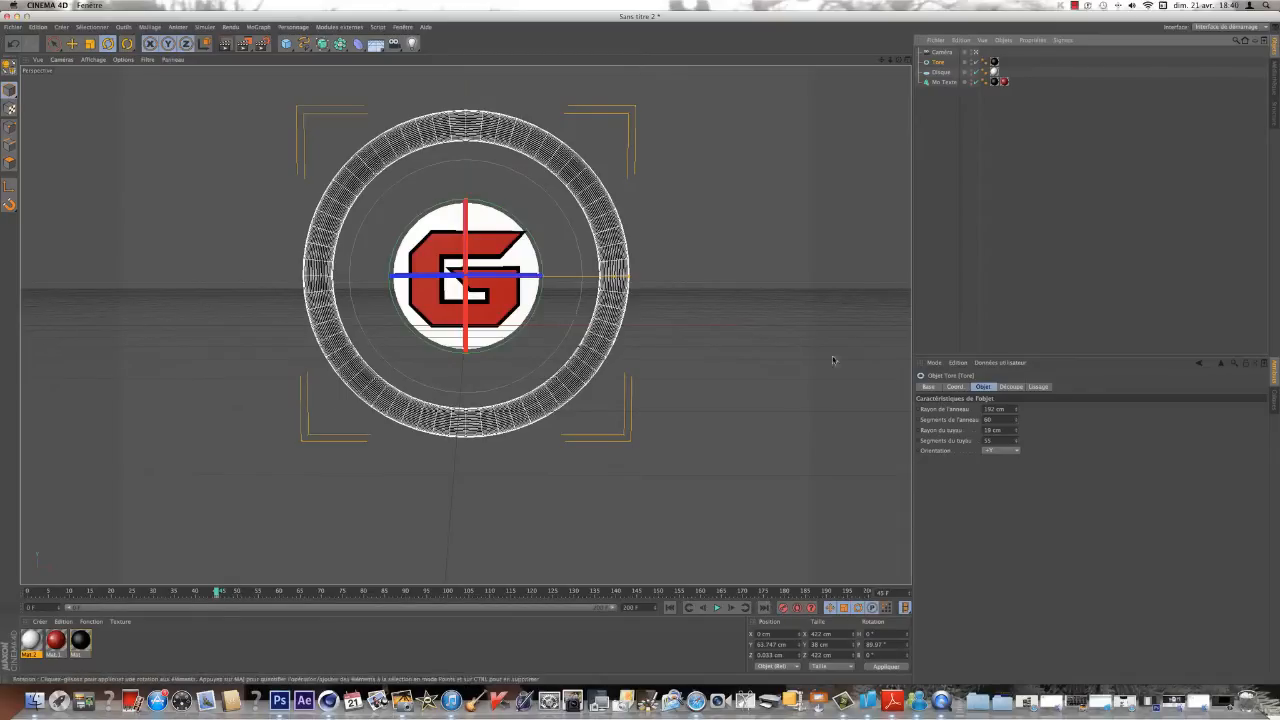
click(976, 52)
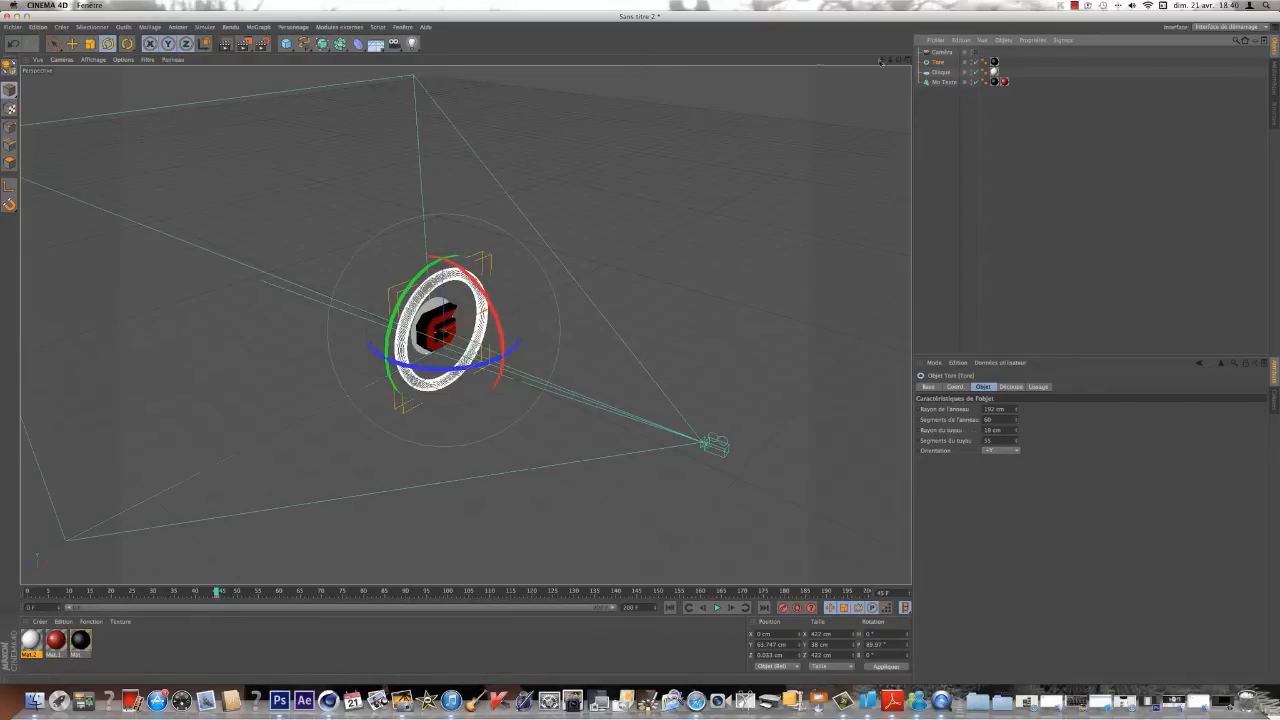
drag(881, 61, 982, 116)
scroll(592, 386, up, 7)
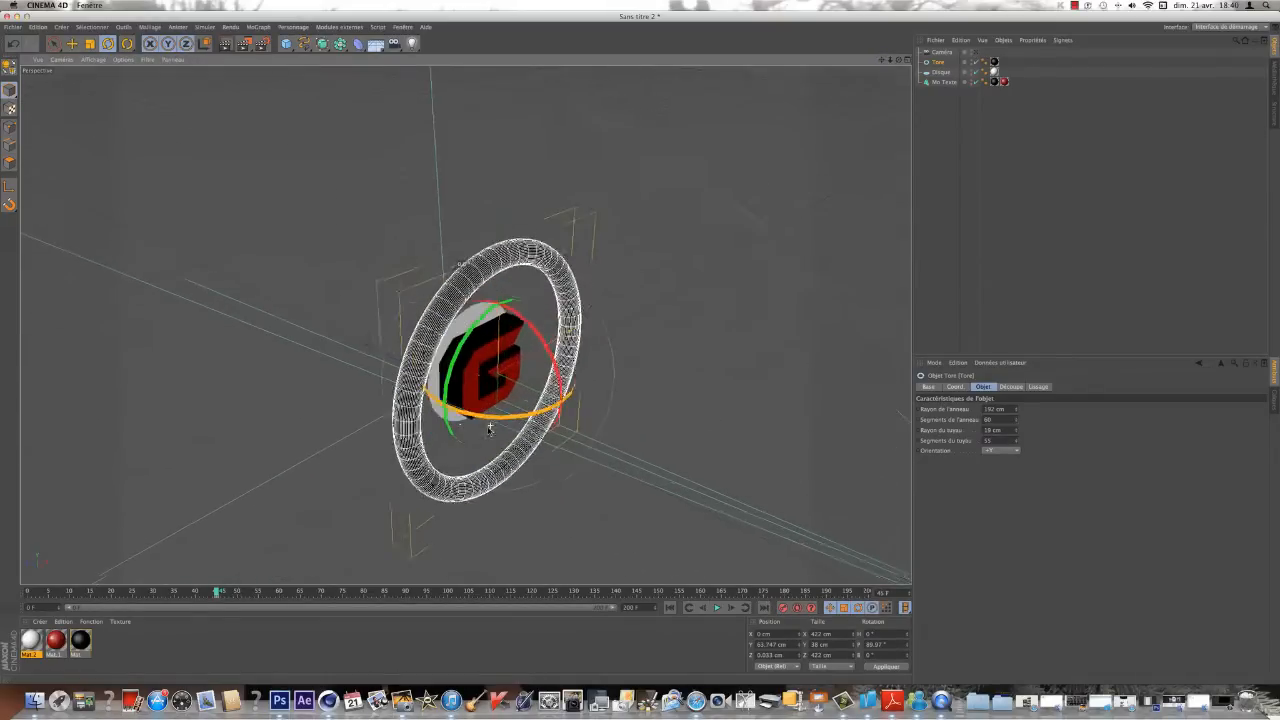
scroll(585, 427, up, 4)
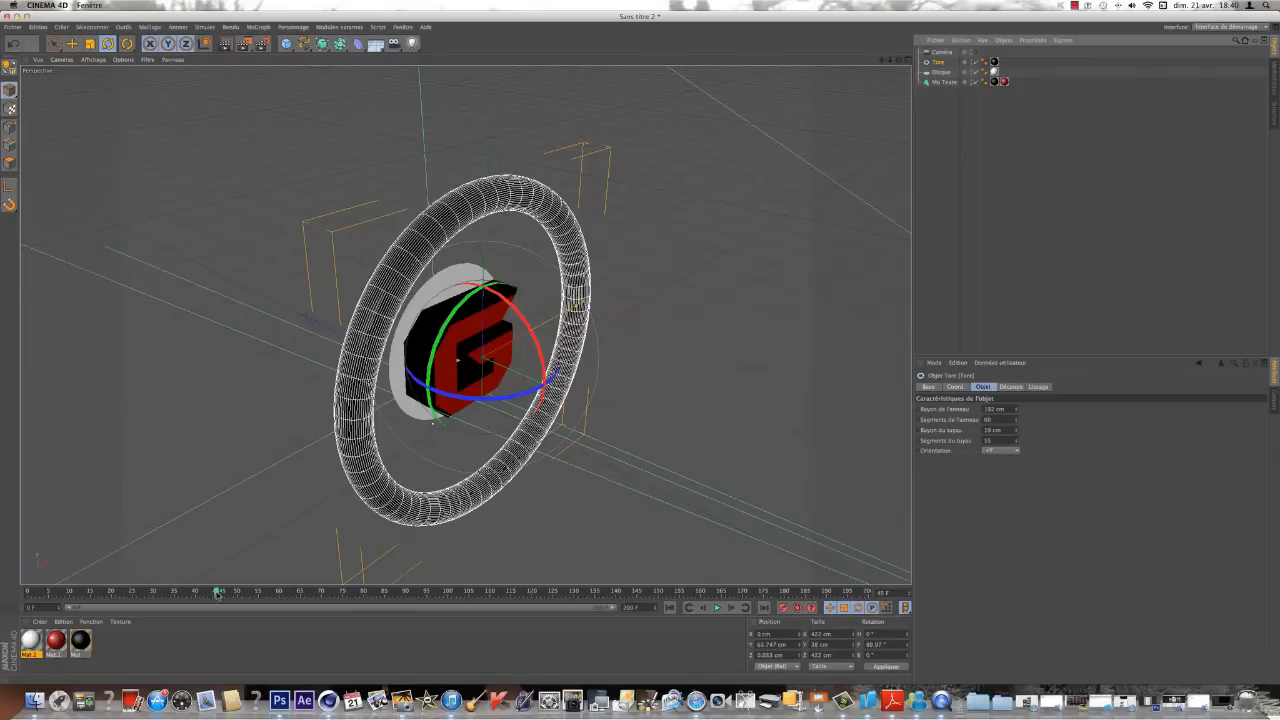
Step: Try a torus rotation at frame 150 of about 106° in heading and 614° in bank, and delete its keyframe
drag(218, 594, 858, 596)
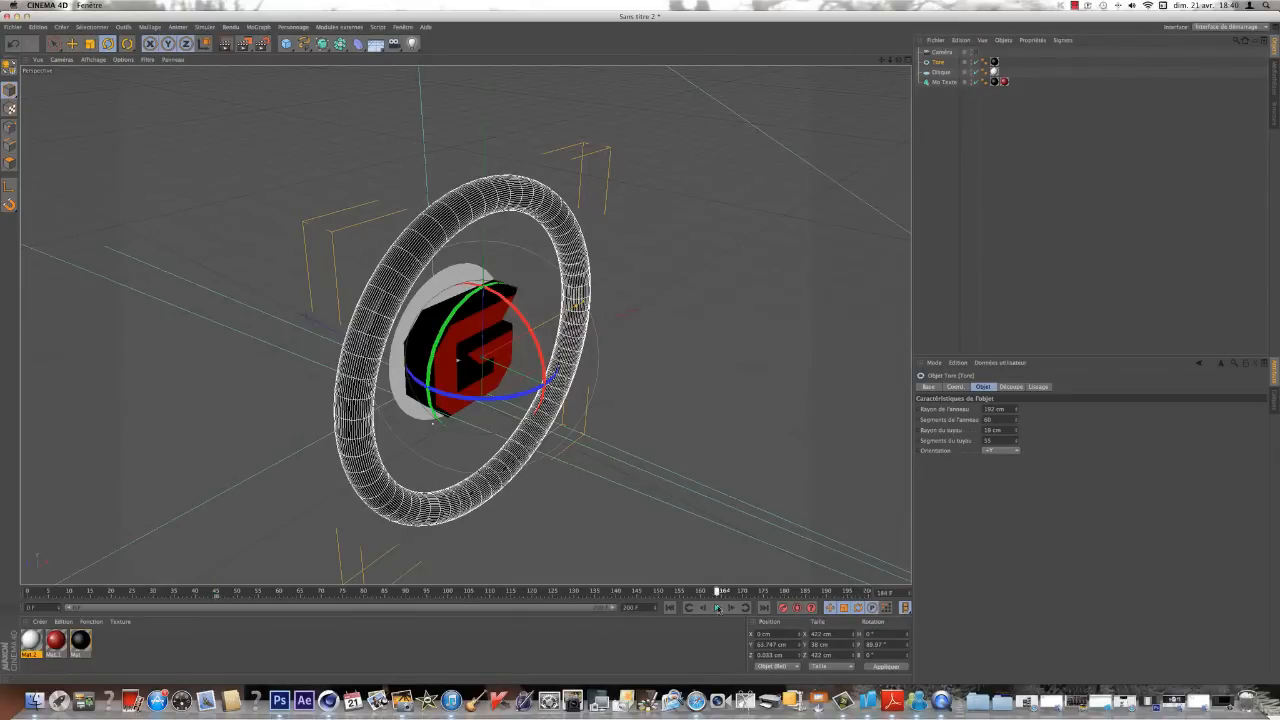
drag(718, 608, 662, 606)
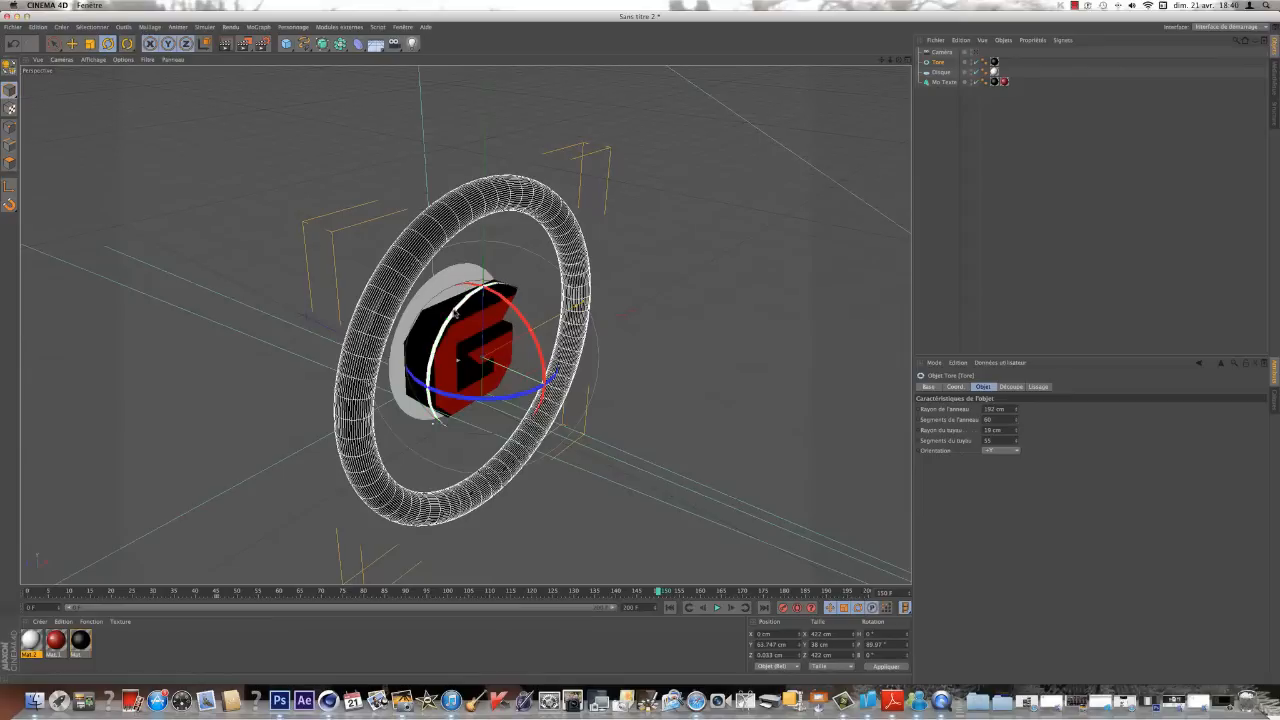
drag(457, 308, 577, 213)
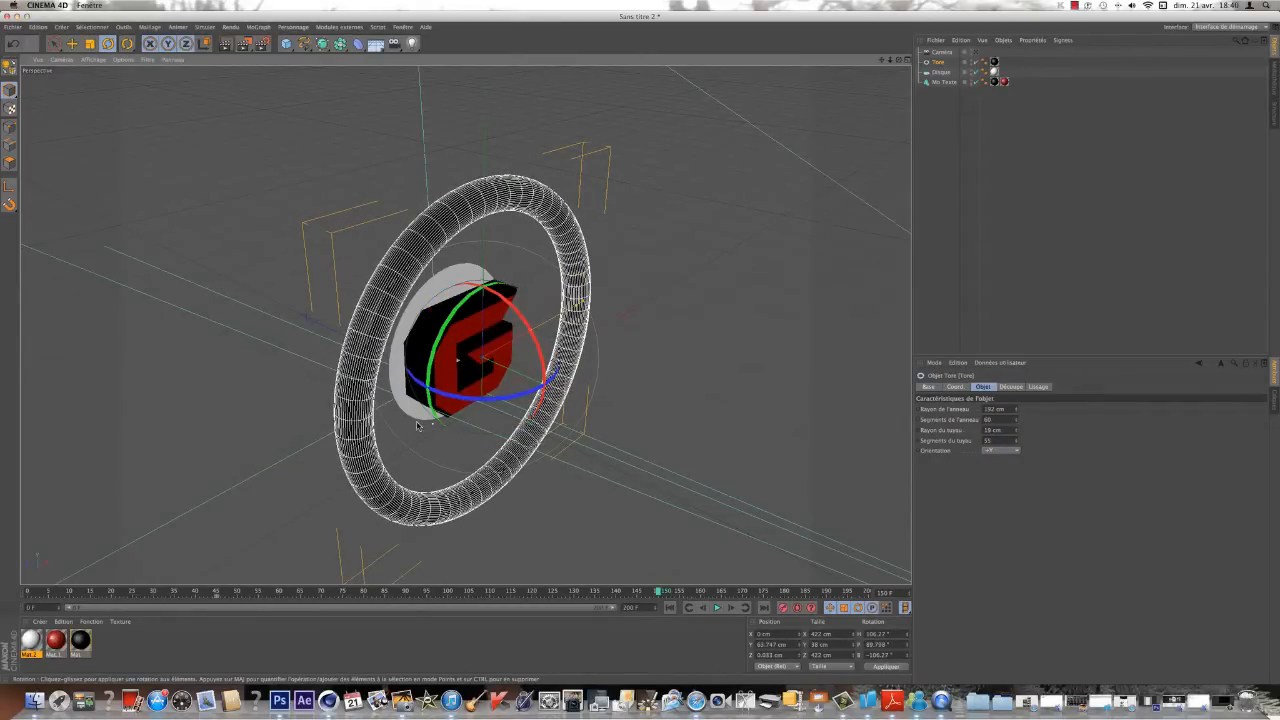
drag(495, 398, 473, 441)
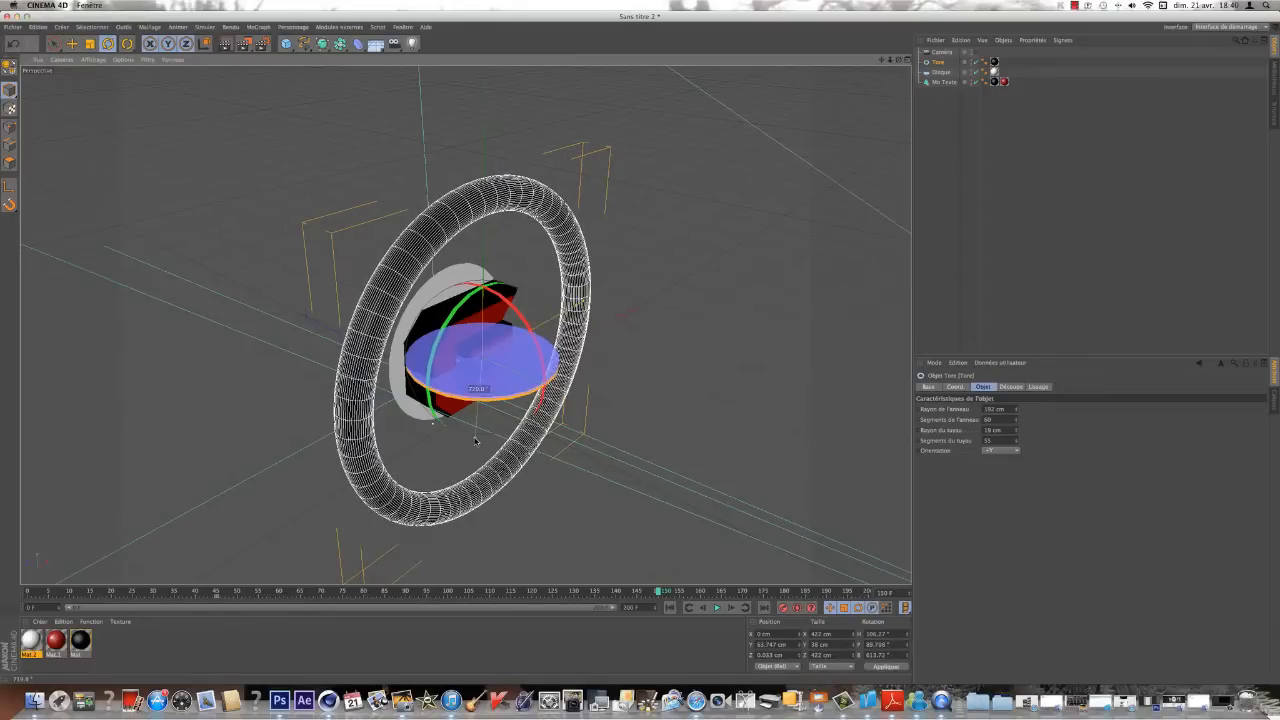
drag(475, 440, 473, 443)
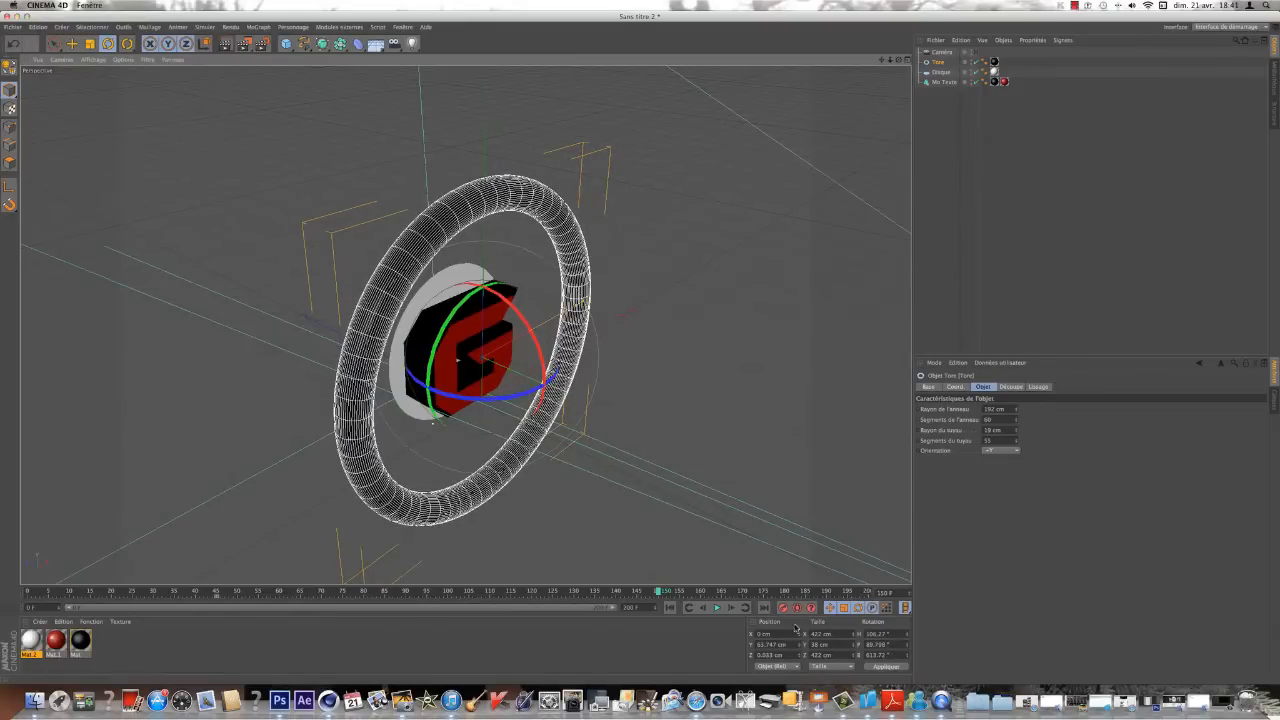
mouse_move(660, 592)
mouse_down()
mouse_move(206, 592)
mouse_move(655, 589)
mouse_up()
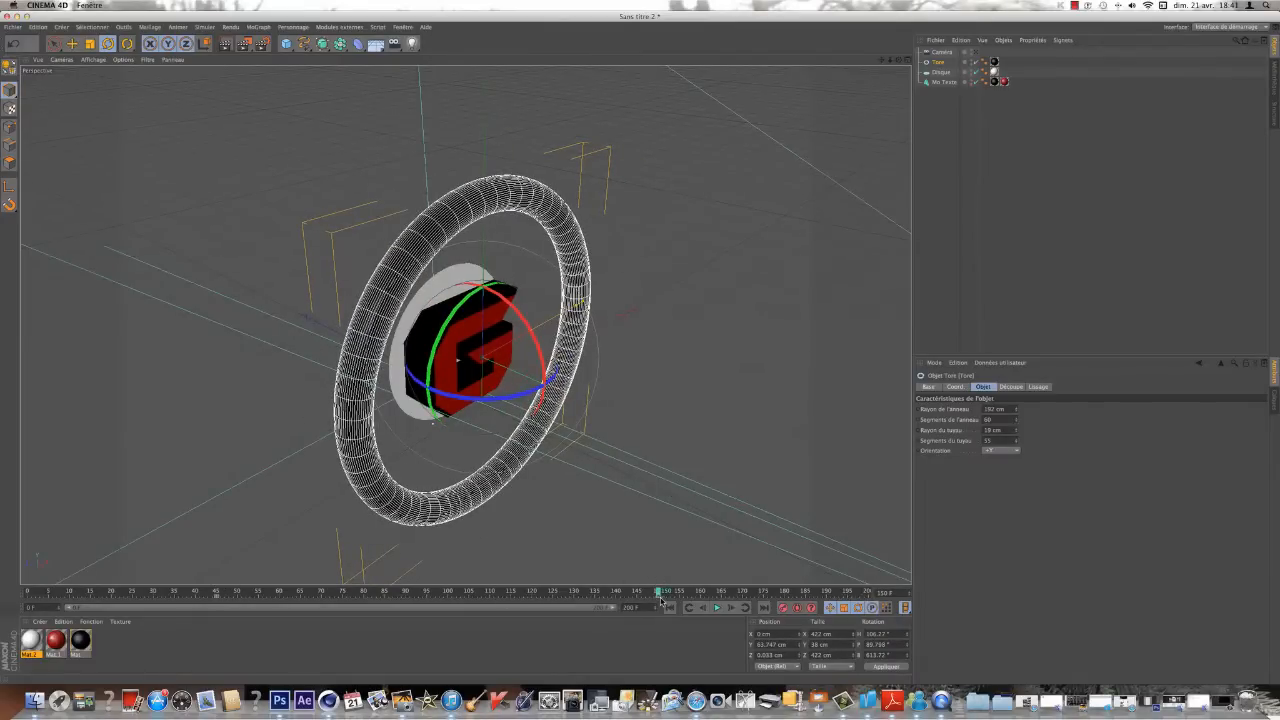
click(659, 598)
key(Delete)
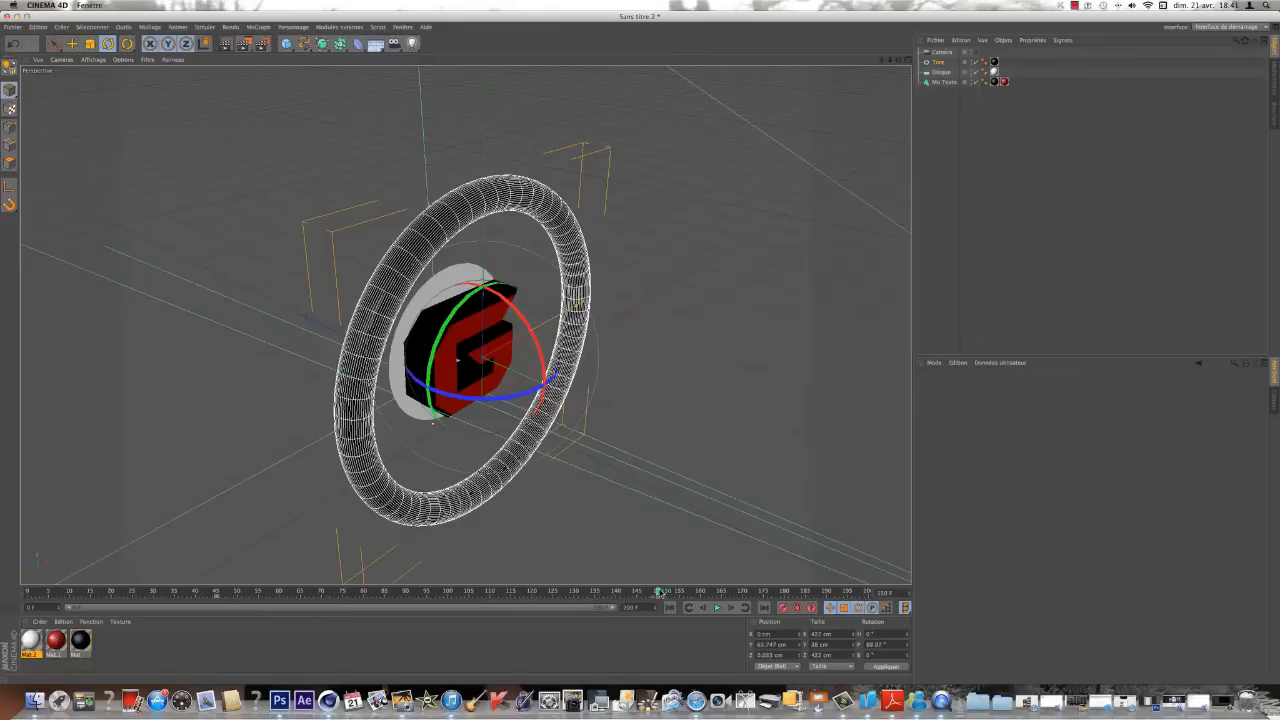
Step: Try a torus rotation at frame 100 with about 553° in bank, check the motion, and delete its keyframe
drag(660, 591, 449, 591)
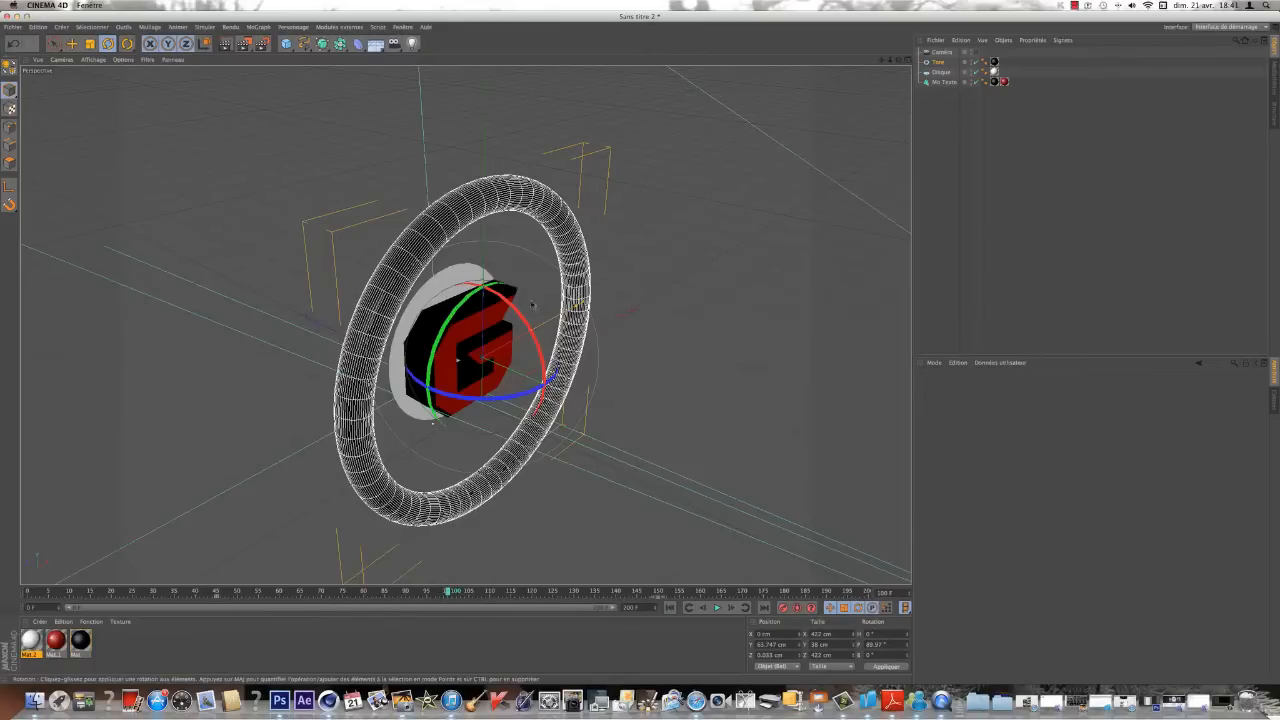
drag(476, 294, 444, 230)
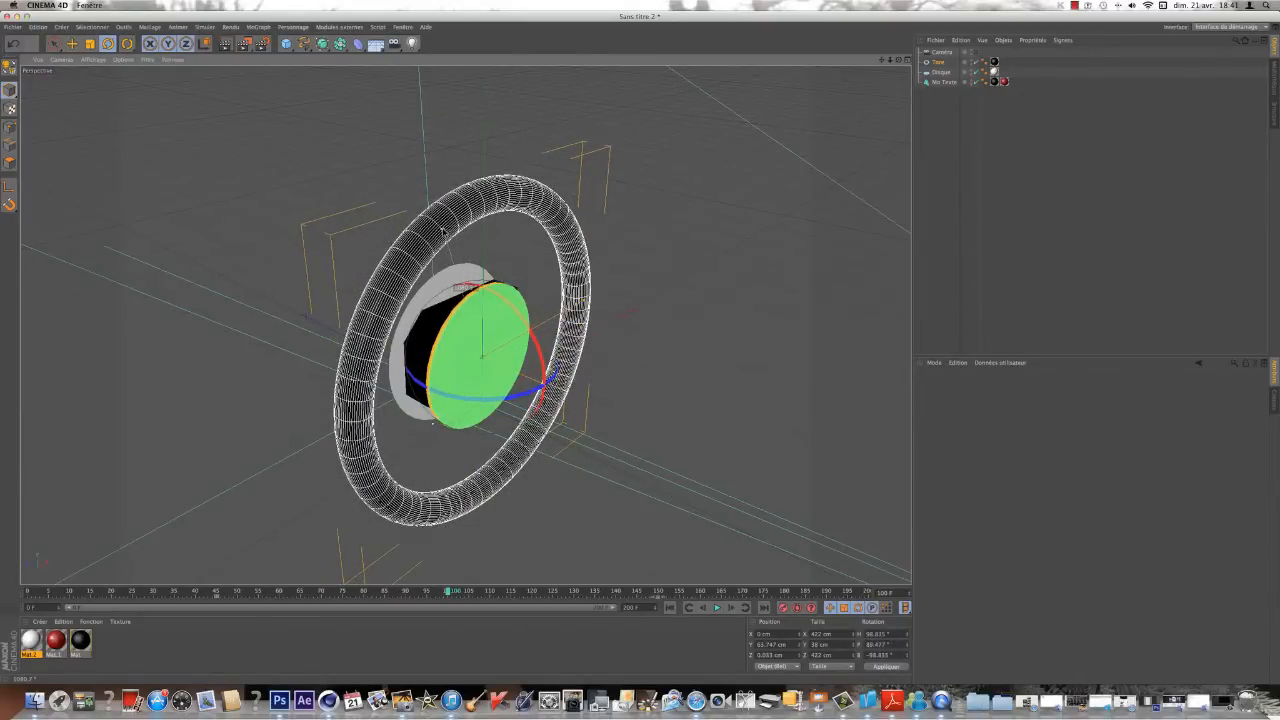
drag(484, 332, 532, 418)
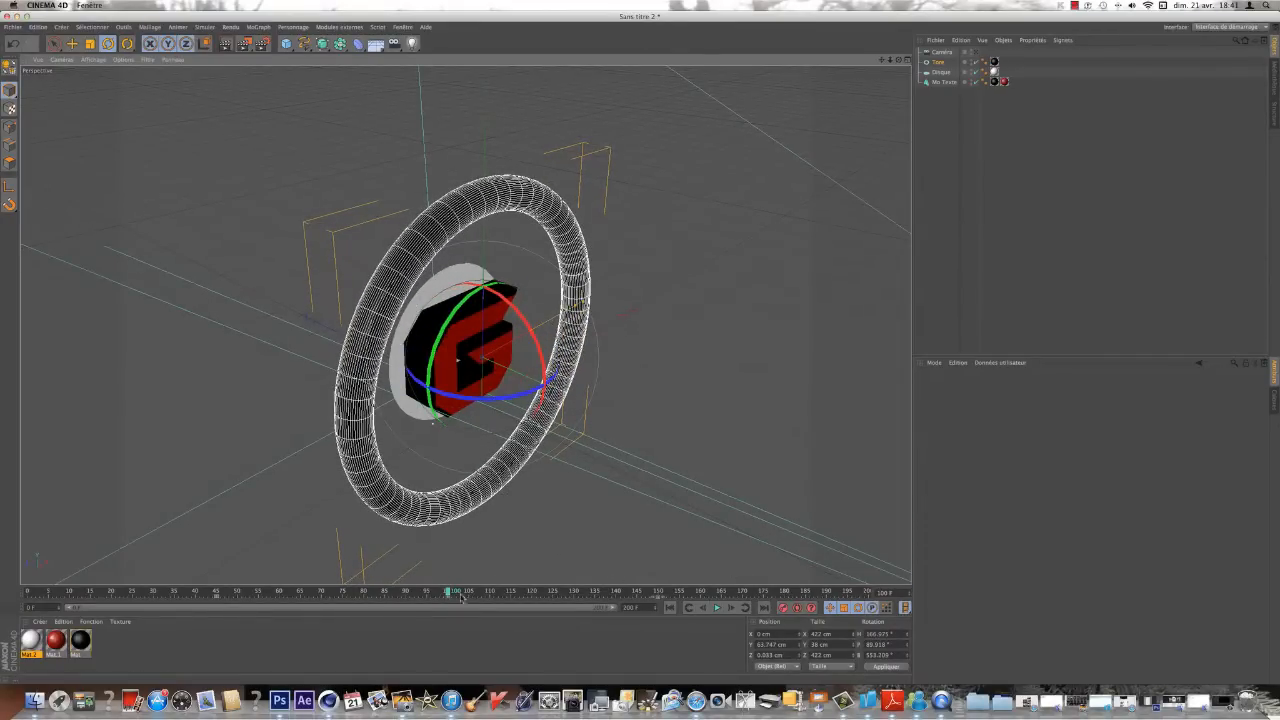
drag(452, 591, 301, 596)
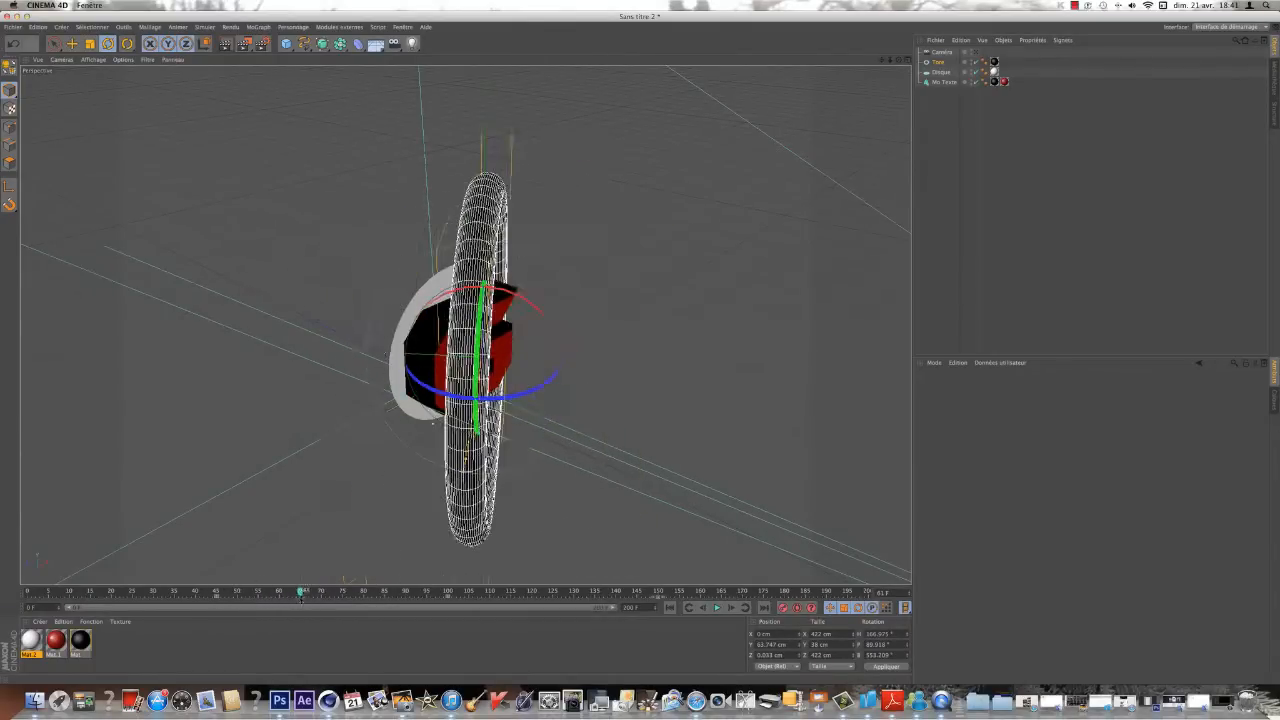
click(449, 598)
key(Delete)
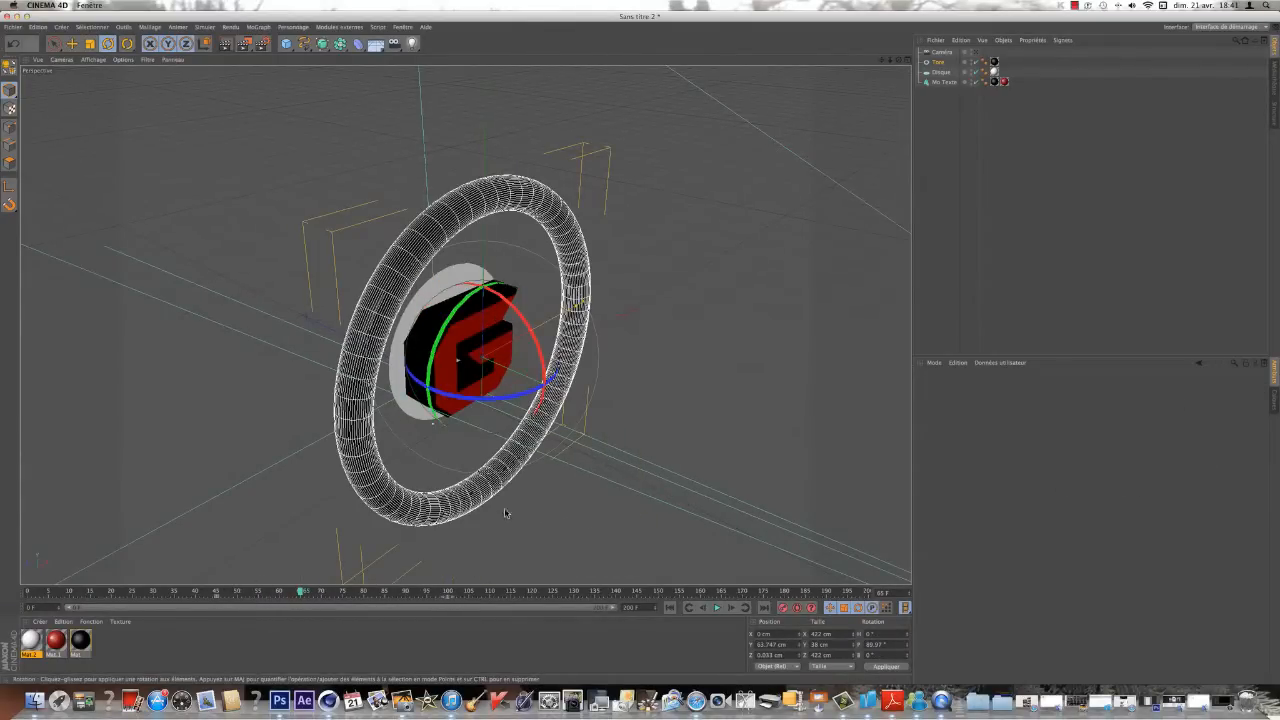
Step: At frame 65, rotate the torus to about -361° in heading, 1175° in pitch and 361° in bank
drag(515, 306, 376, 250)
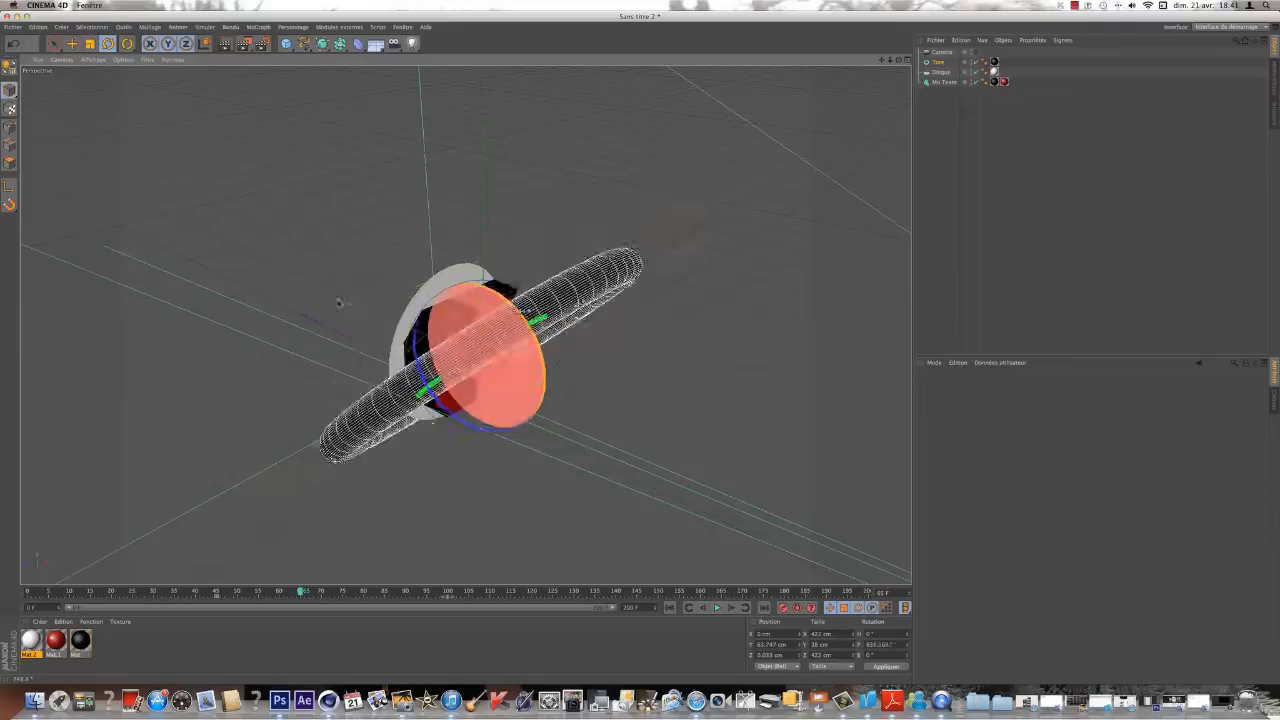
drag(339, 302, 601, 289)
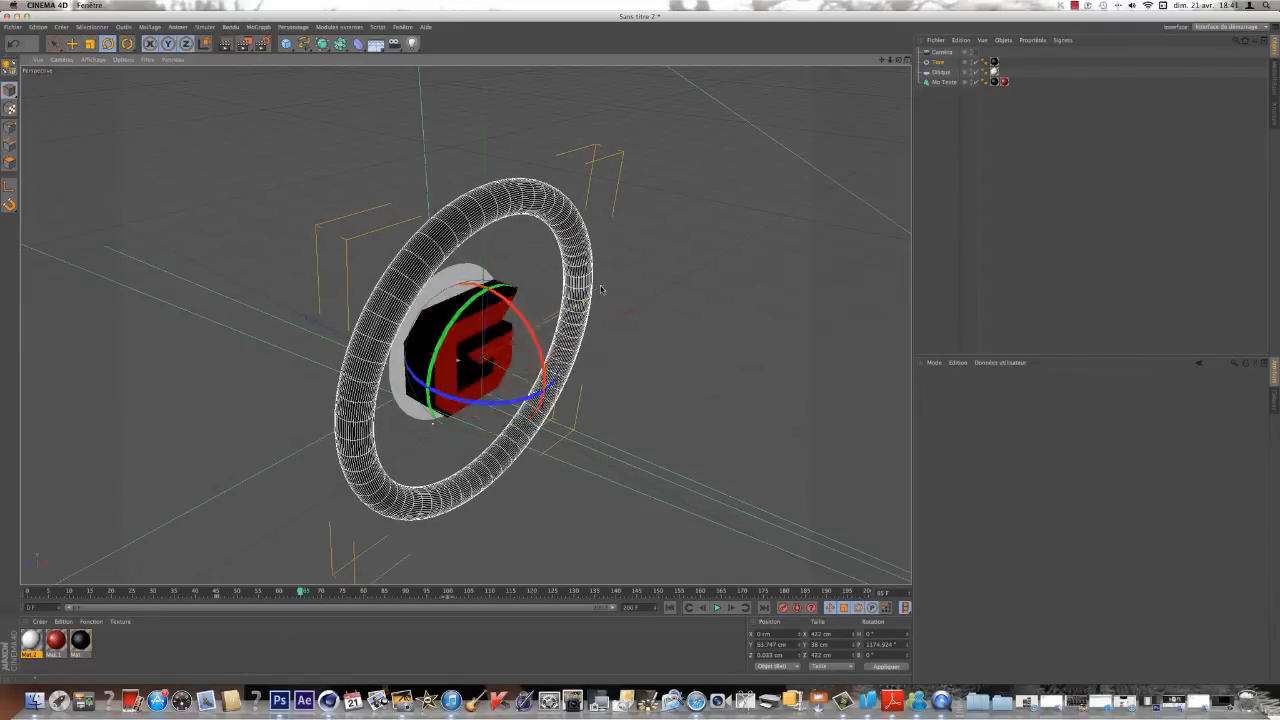
drag(452, 313, 395, 209)
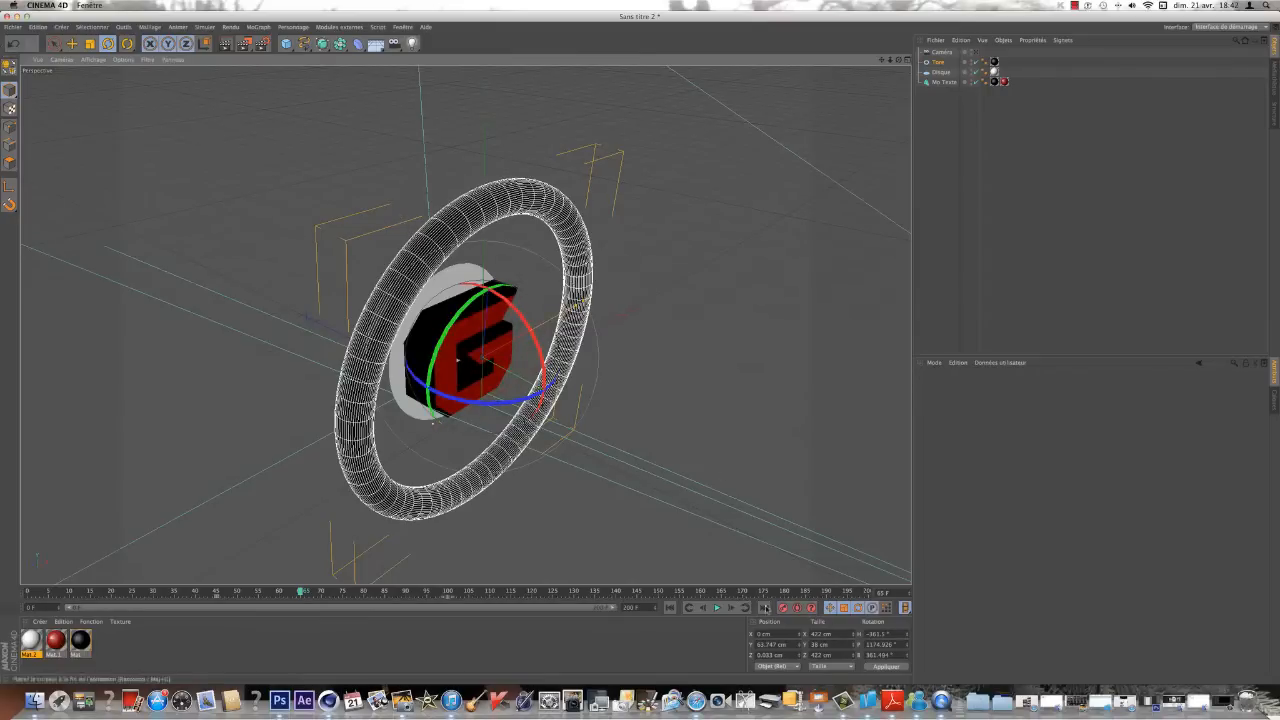
Step: Look through the camera and play the animation from frame 0 to check the ring's spin
drag(300, 591, 30, 591)
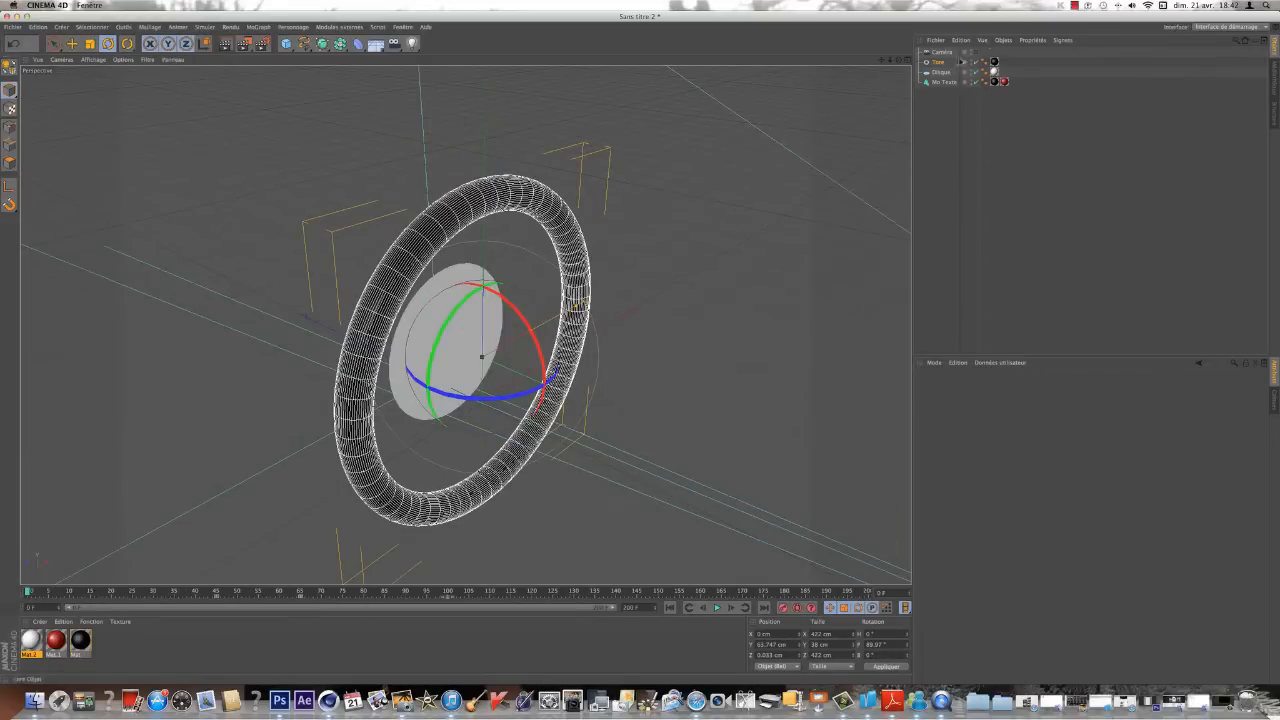
click(976, 53)
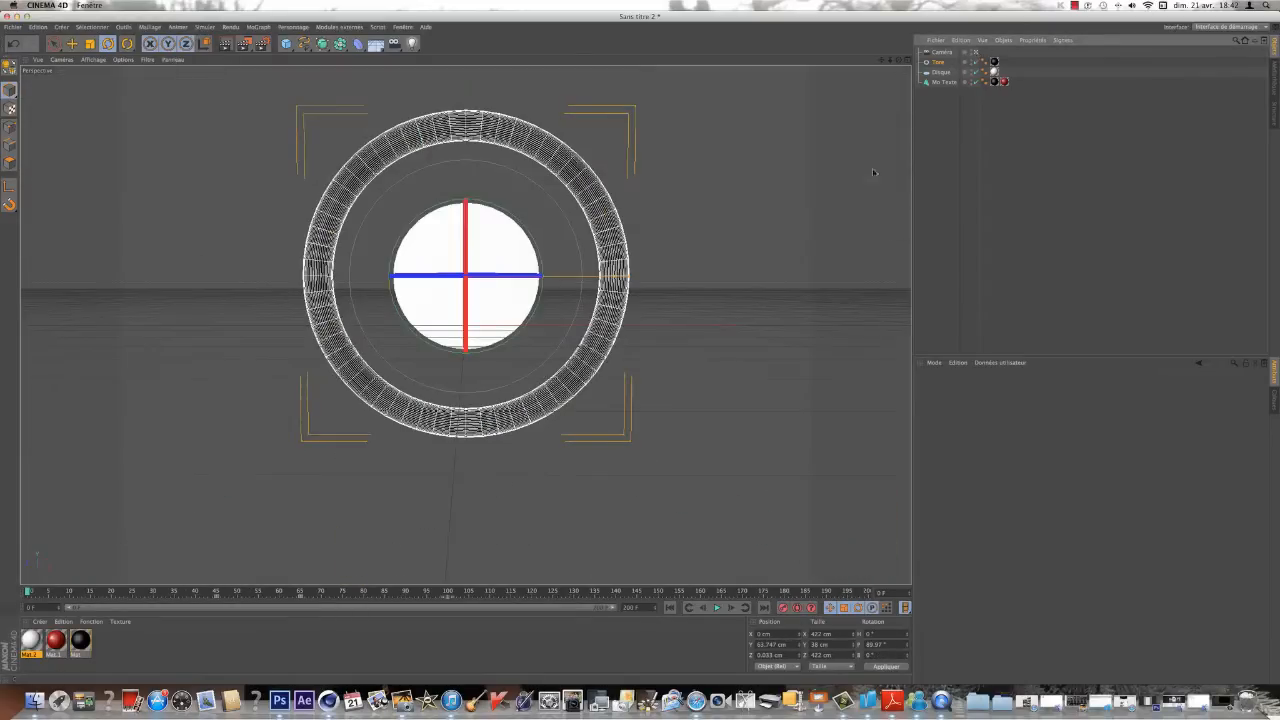
click(717, 610)
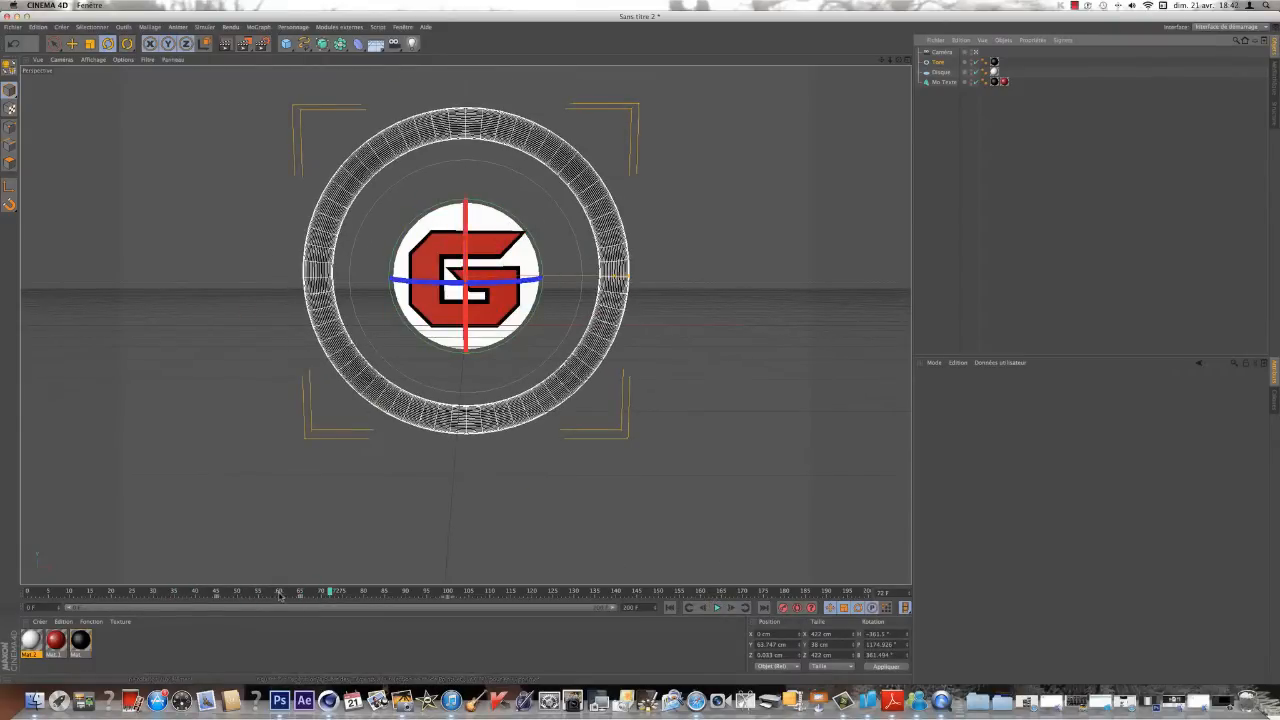
Step: Move the torus's end keyframe from frame 65 to frame 200 and play the animation from the start
drag(303, 598, 1029, 604)
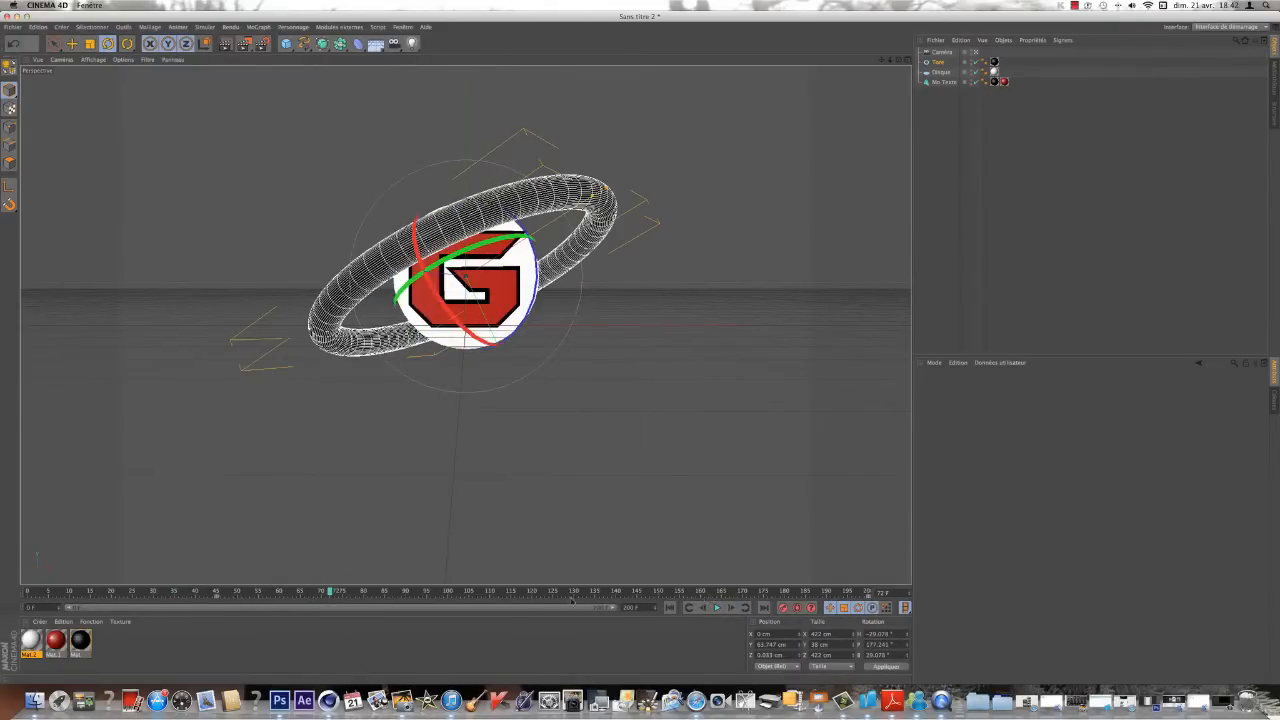
drag(331, 596, 24, 595)
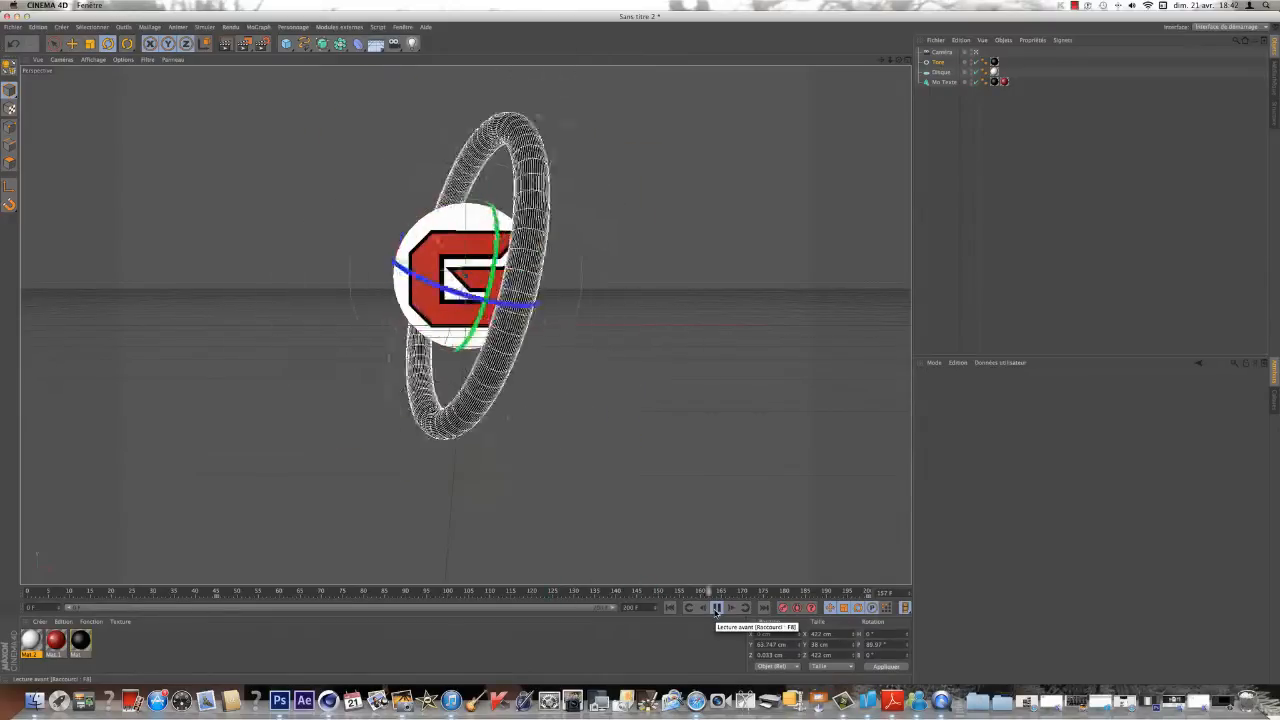
click(716, 607)
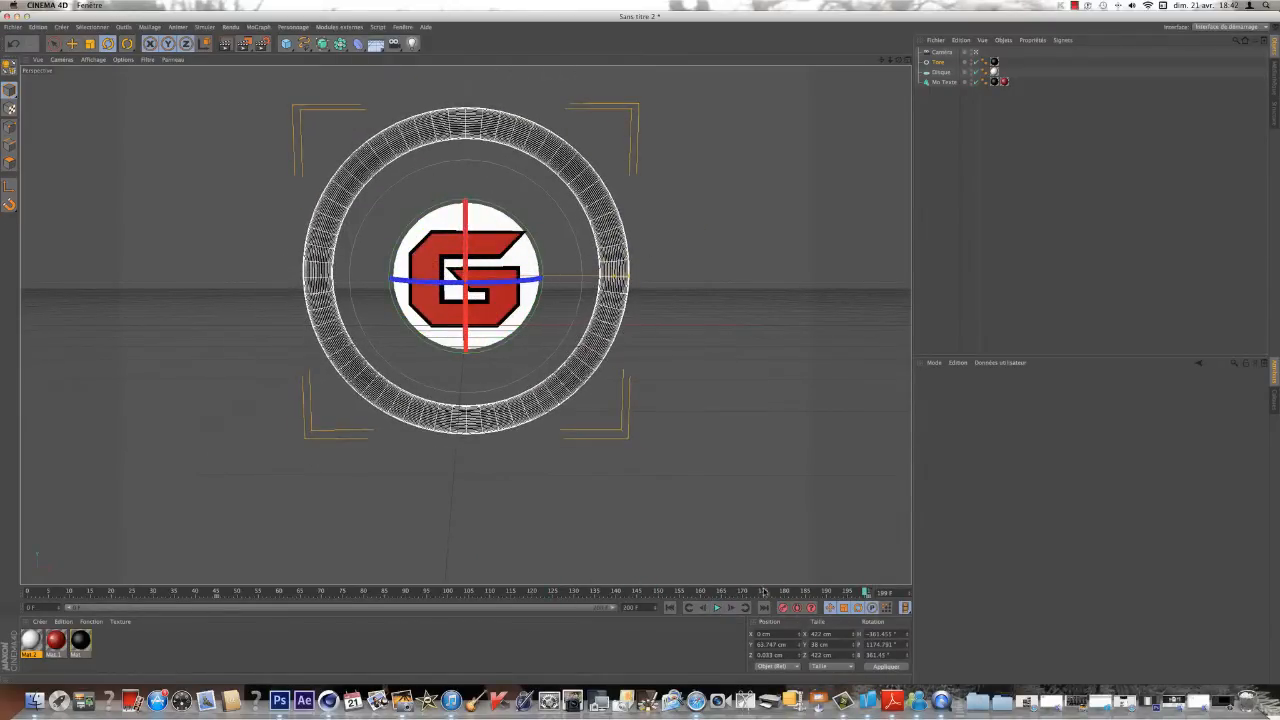
drag(818, 592, 2, 572)
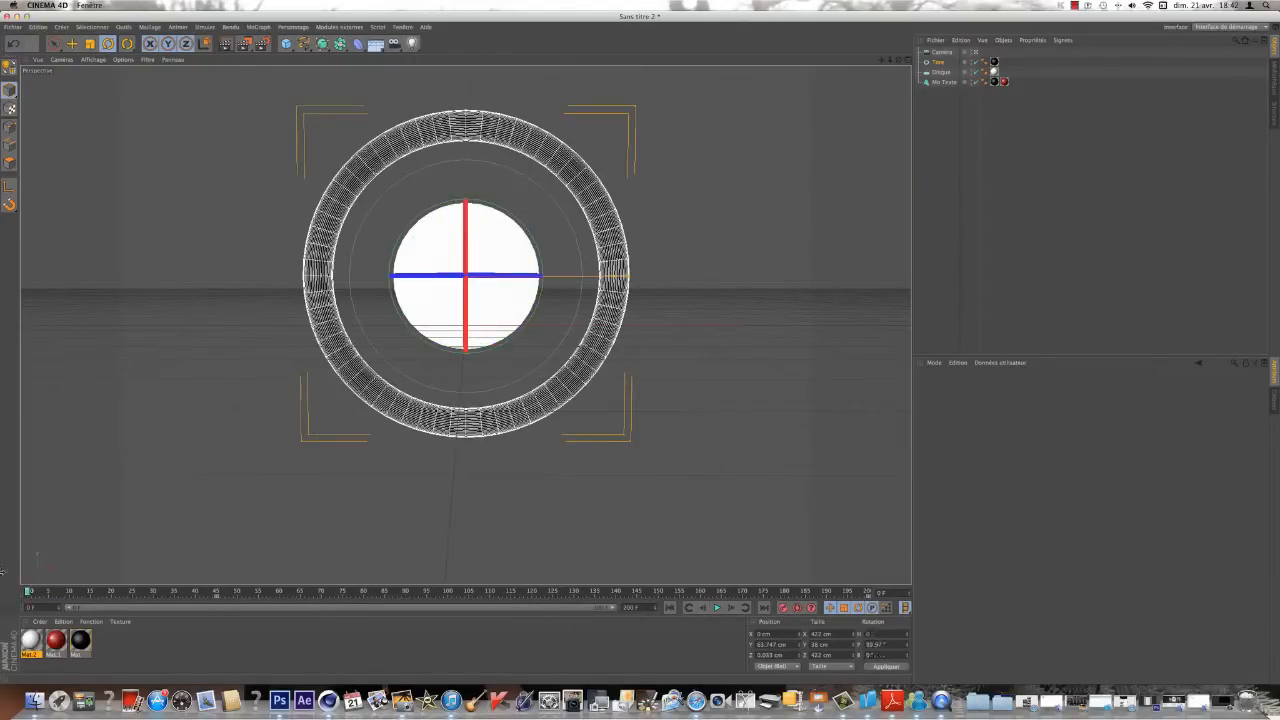
Step: Duplicate the torus and set the copy's ring radius to 141 cm and its pipe radius to 12 cm
click(940, 63)
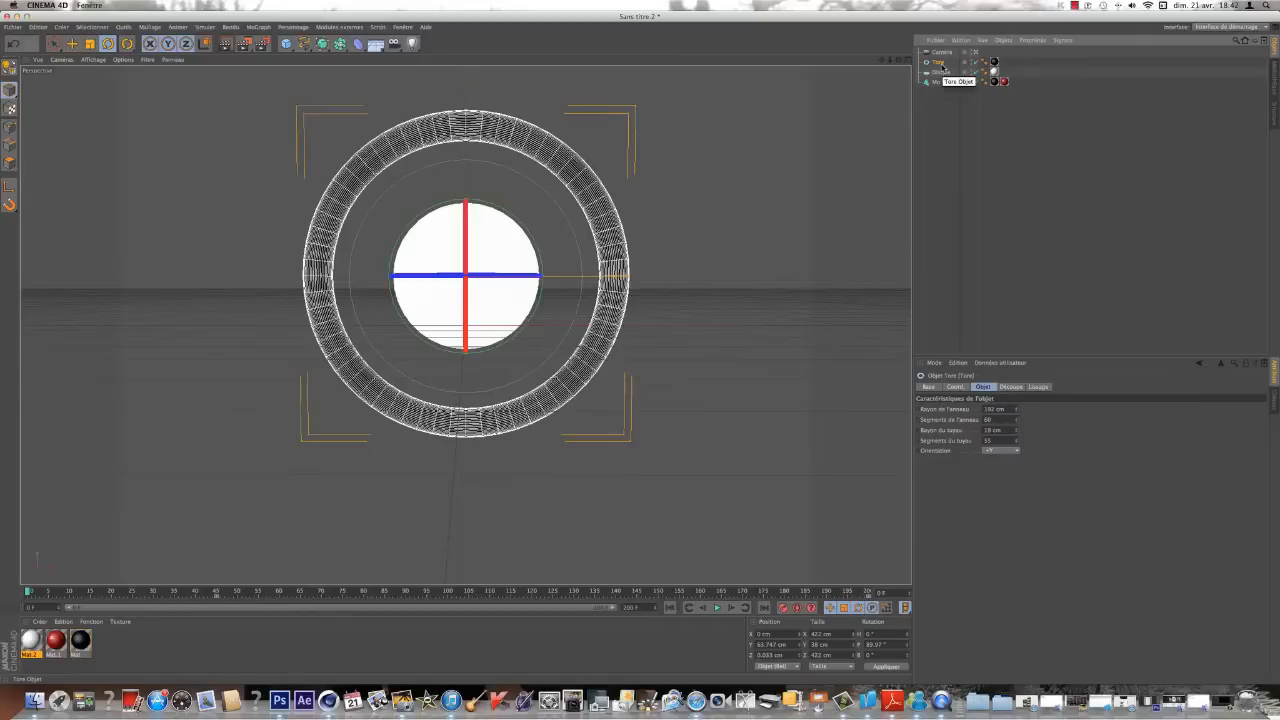
key(super+c)
key(super+v)
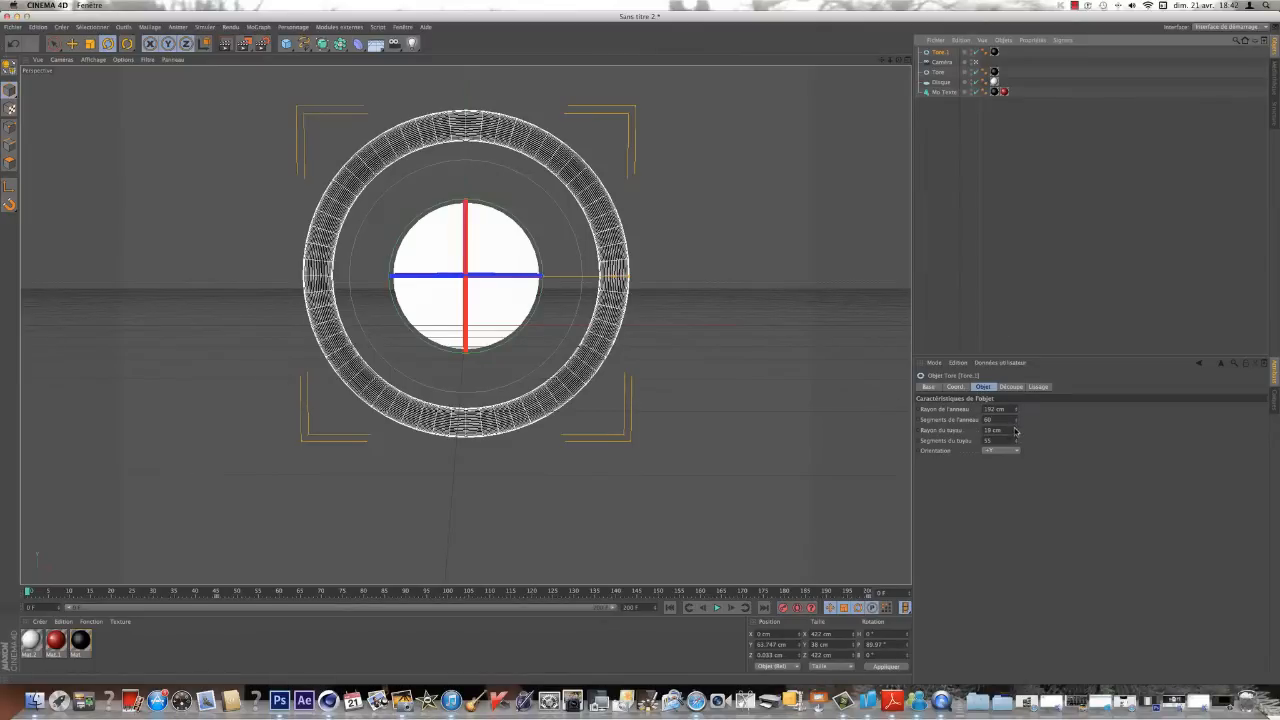
mouse_move(1016, 430)
mouse_down()
mouse_move(1016, 412)
mouse_move(1016, 434)
mouse_up()
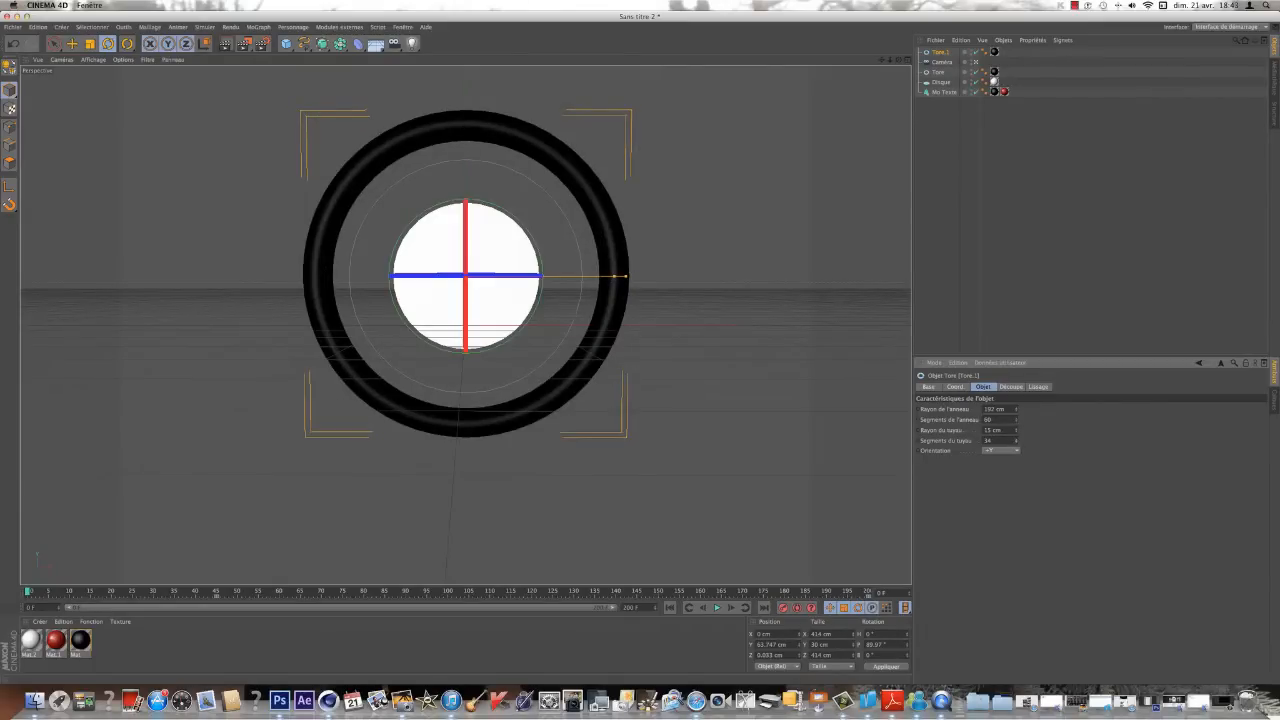
drag(1016, 410, 1017, 439)
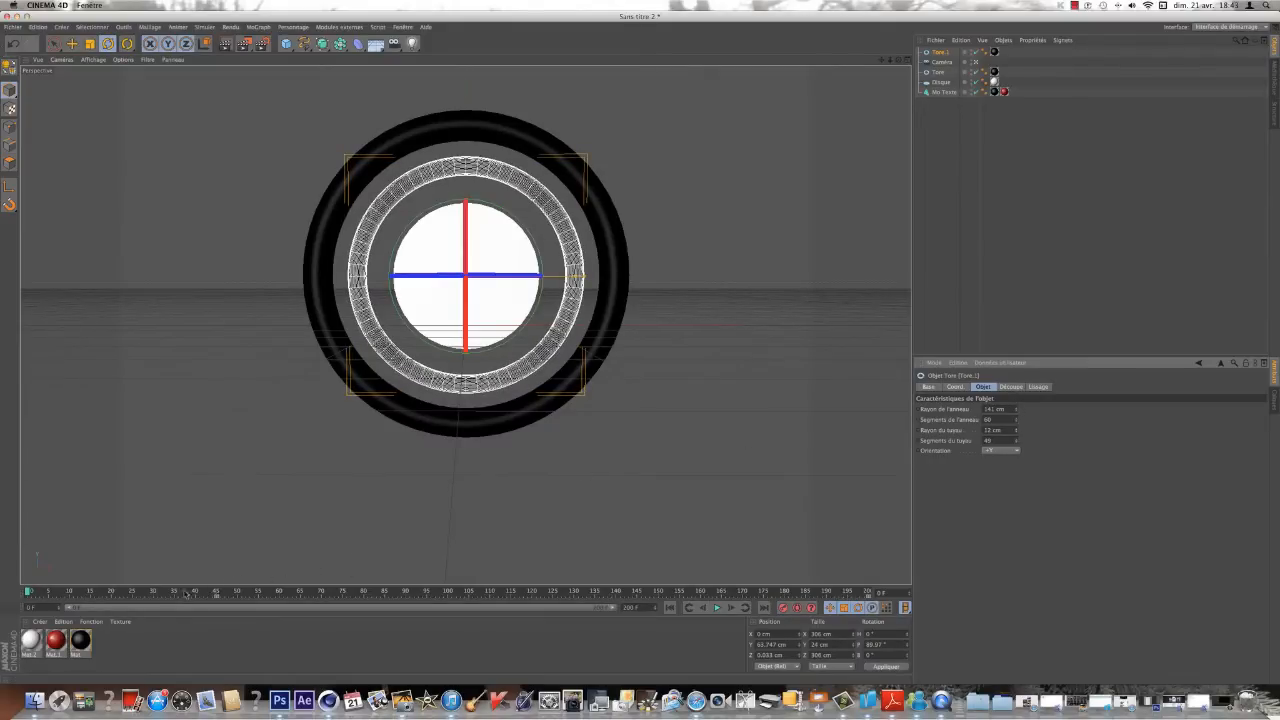
Step: Swap the inner torus's start and end keyframes so its rotation runs in reverse from frame 40 to frame 200
mouse_move(190, 591)
mouse_down()
mouse_move(385, 591)
mouse_move(183, 587)
mouse_up()
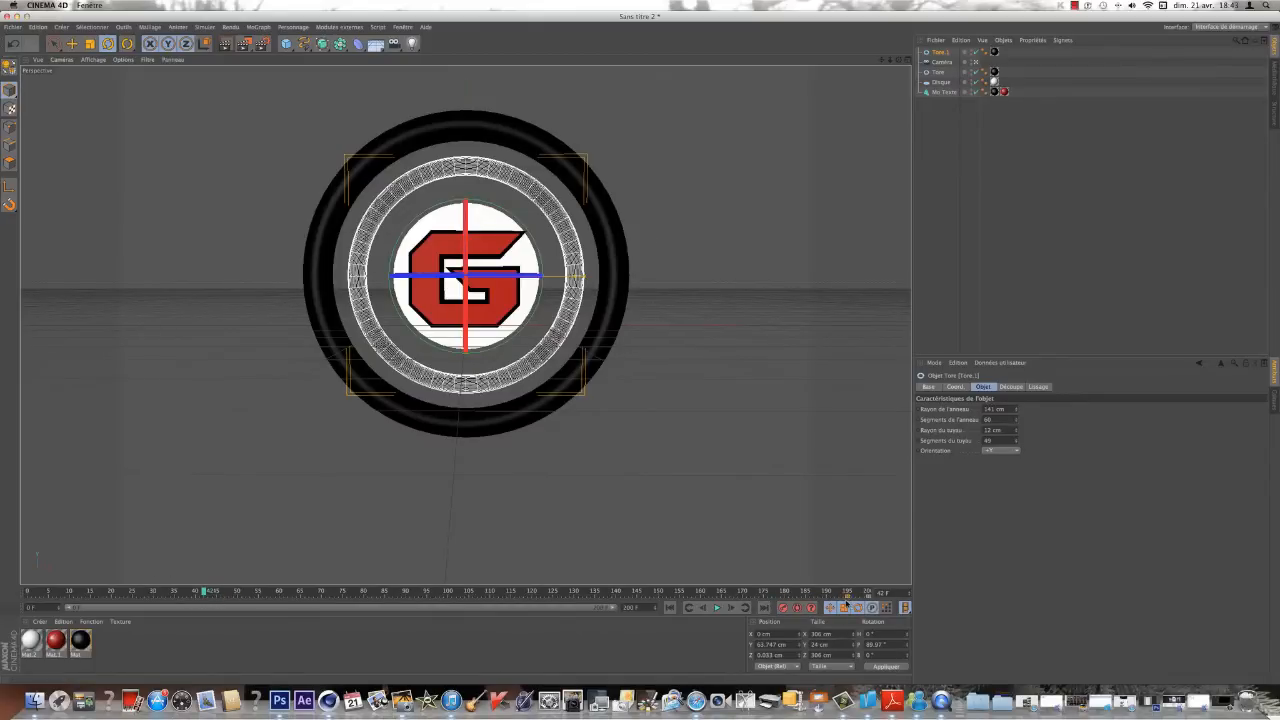
drag(862, 599, 848, 598)
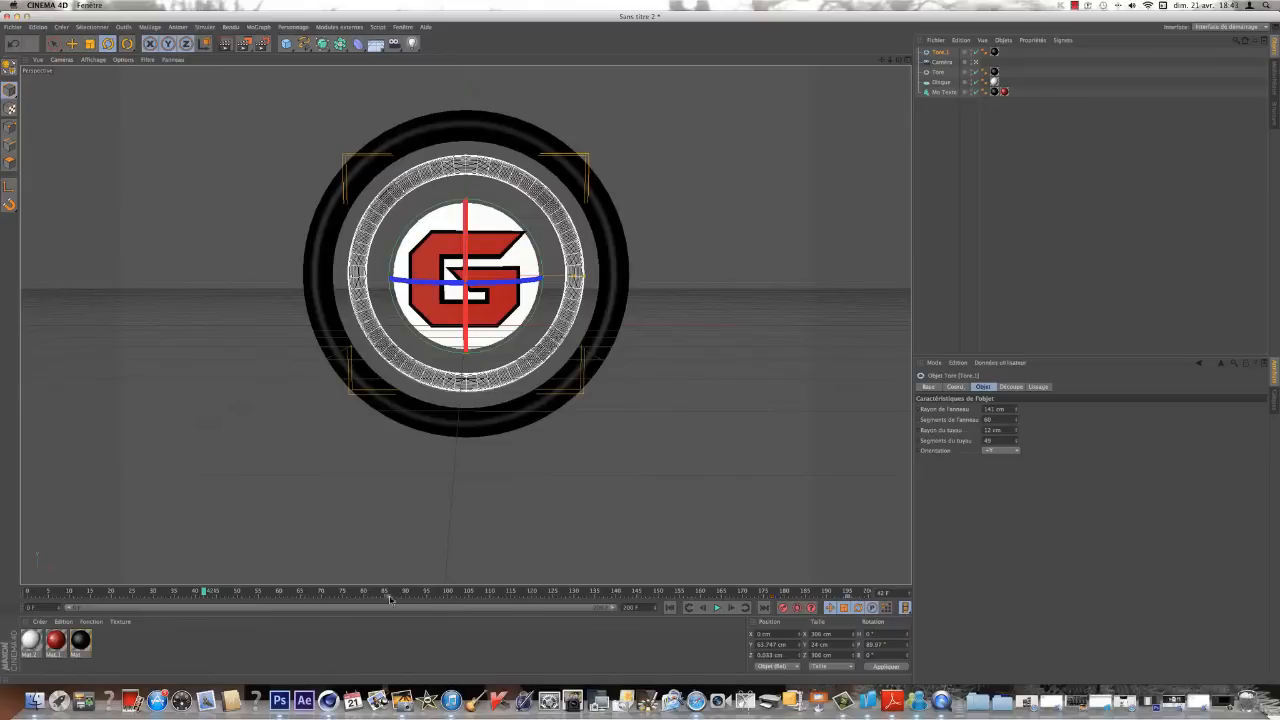
drag(228, 598, 196, 600)
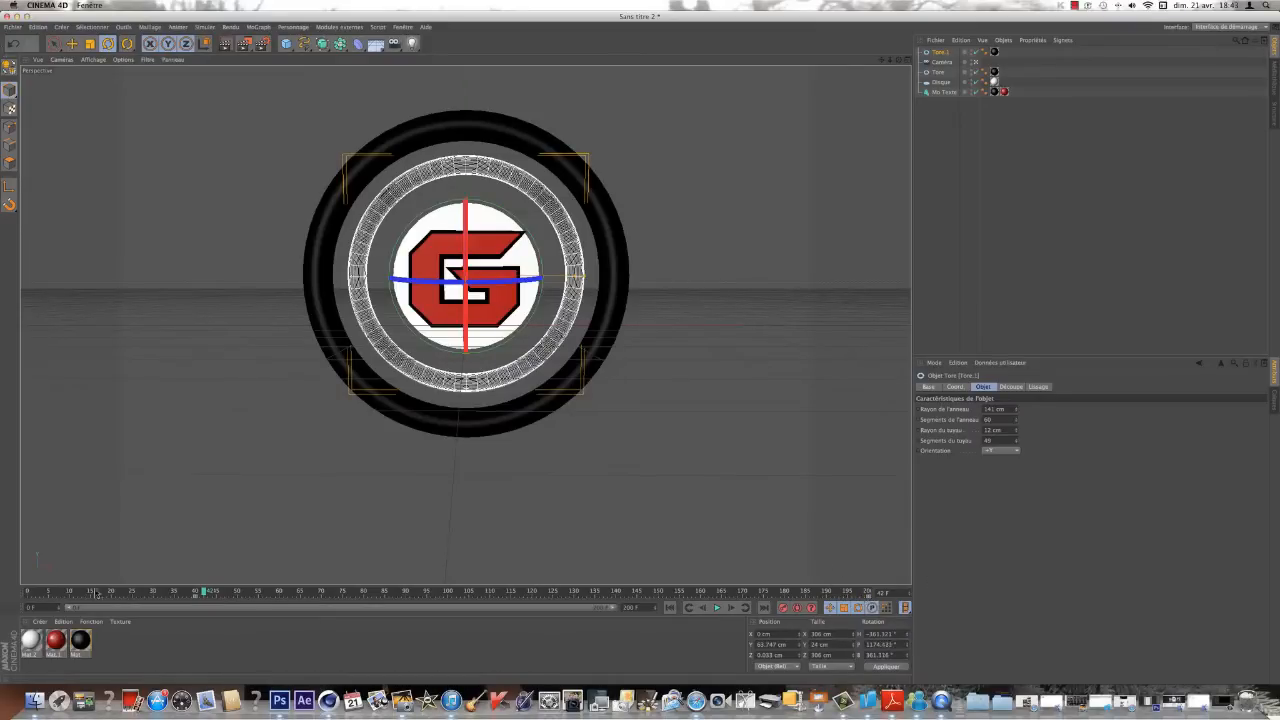
drag(179, 593, 108, 592)
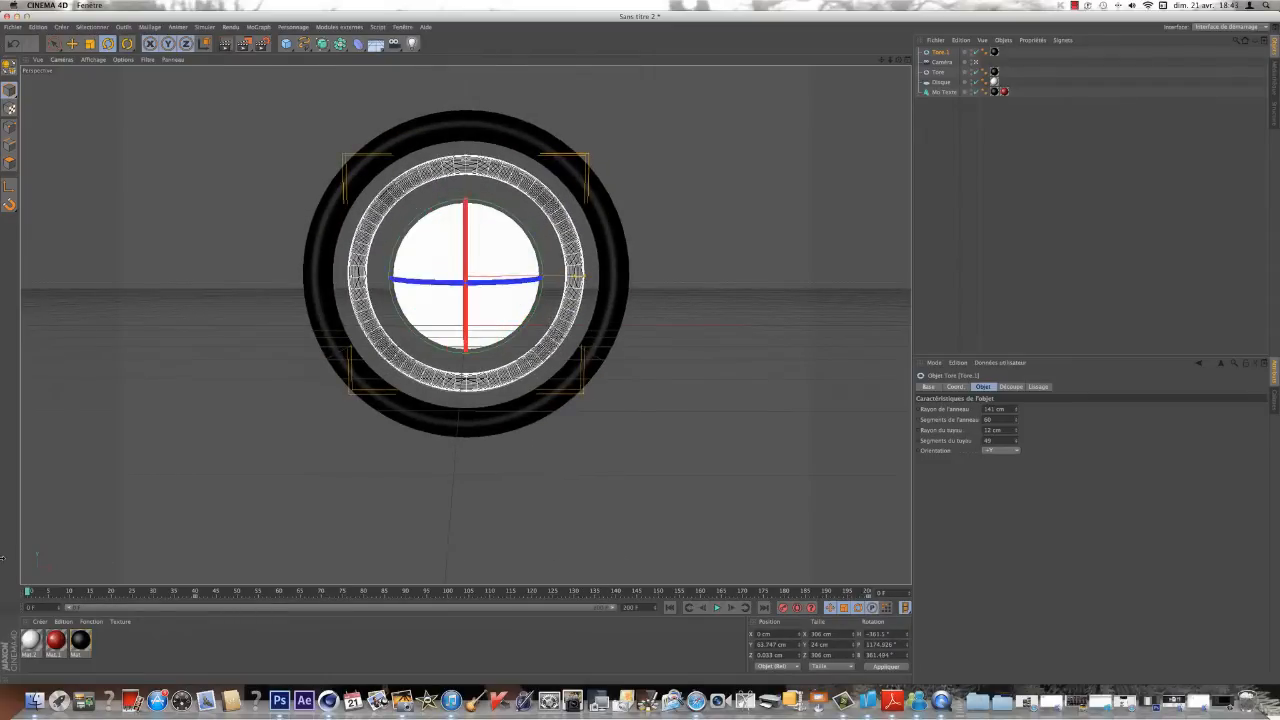
Step: Play the animation to check the two rings' opposite rotations, and stop playback
click(716, 607)
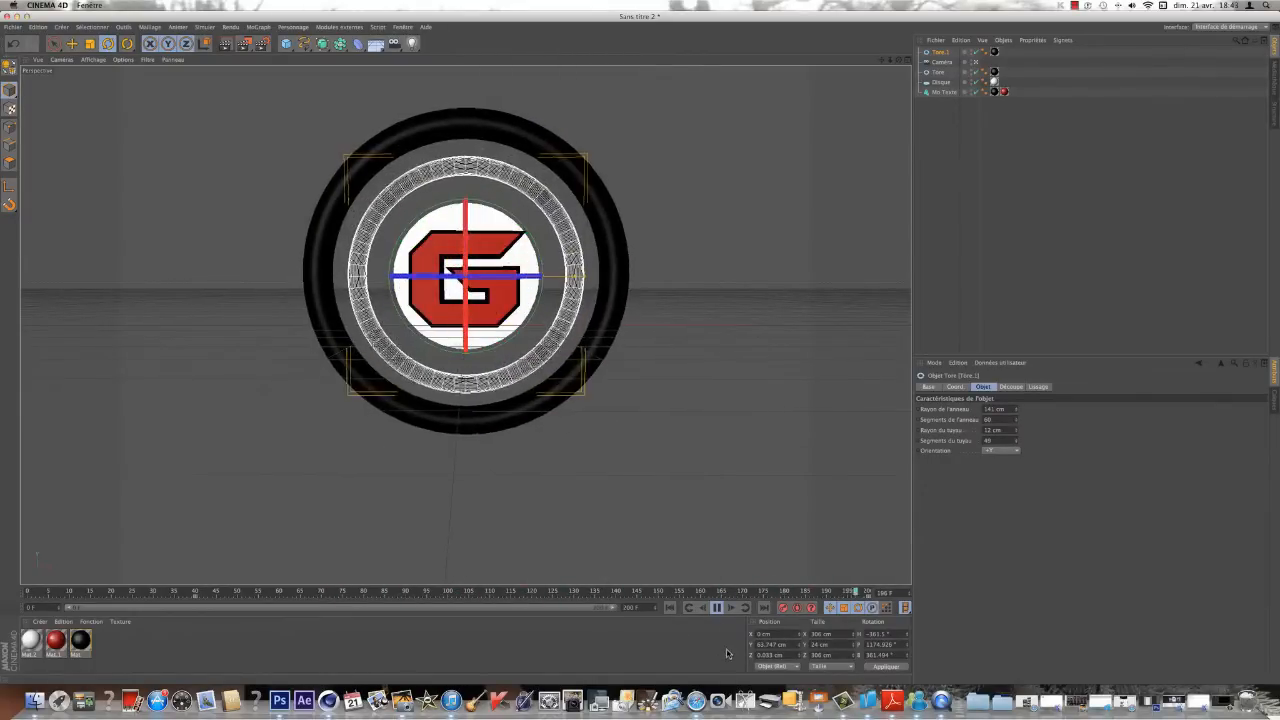
click(717, 607)
click(717, 607)
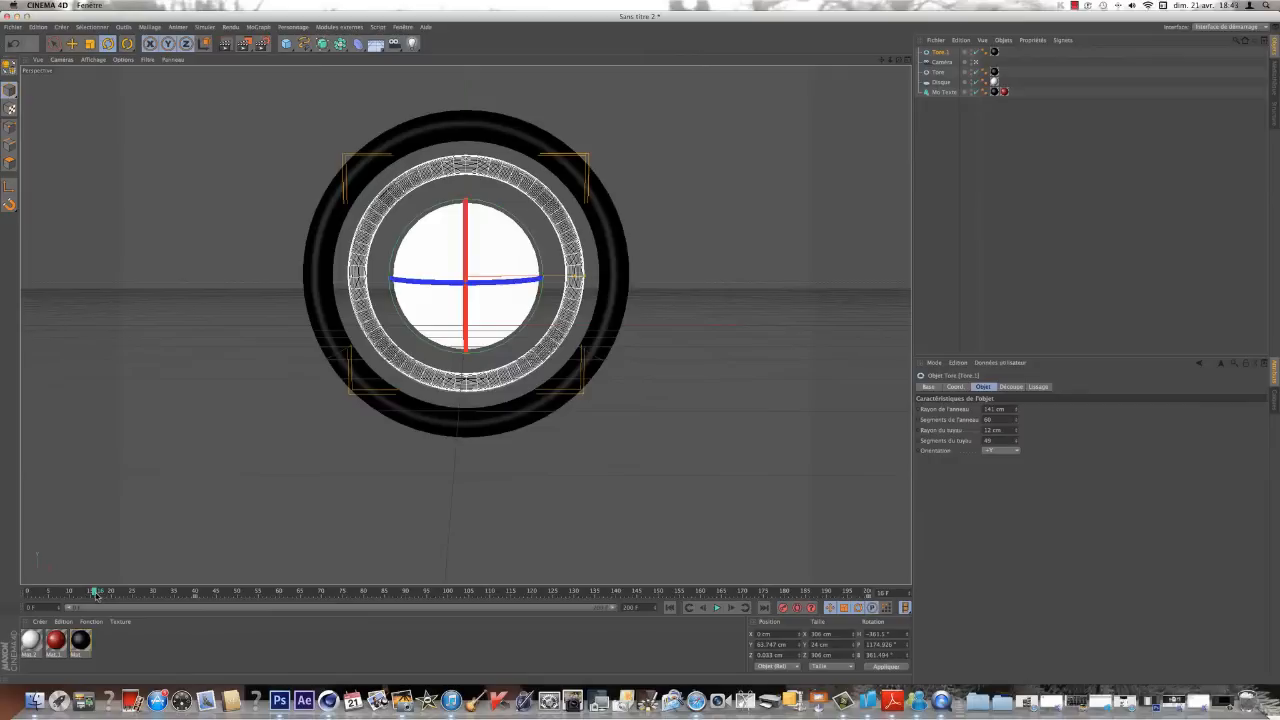
Step: Return to frame 0 and adjust the camera's angle so the logo sits near the middle of the frame
drag(96, 592, 28, 592)
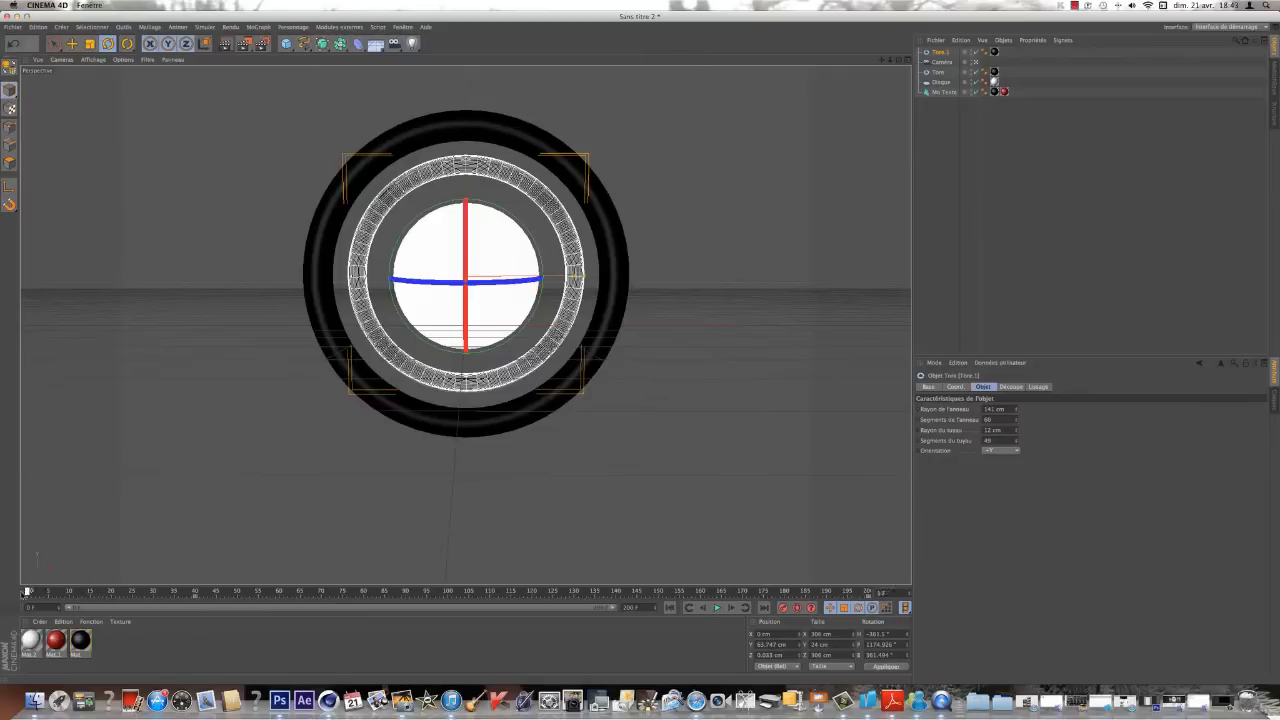
click(976, 61)
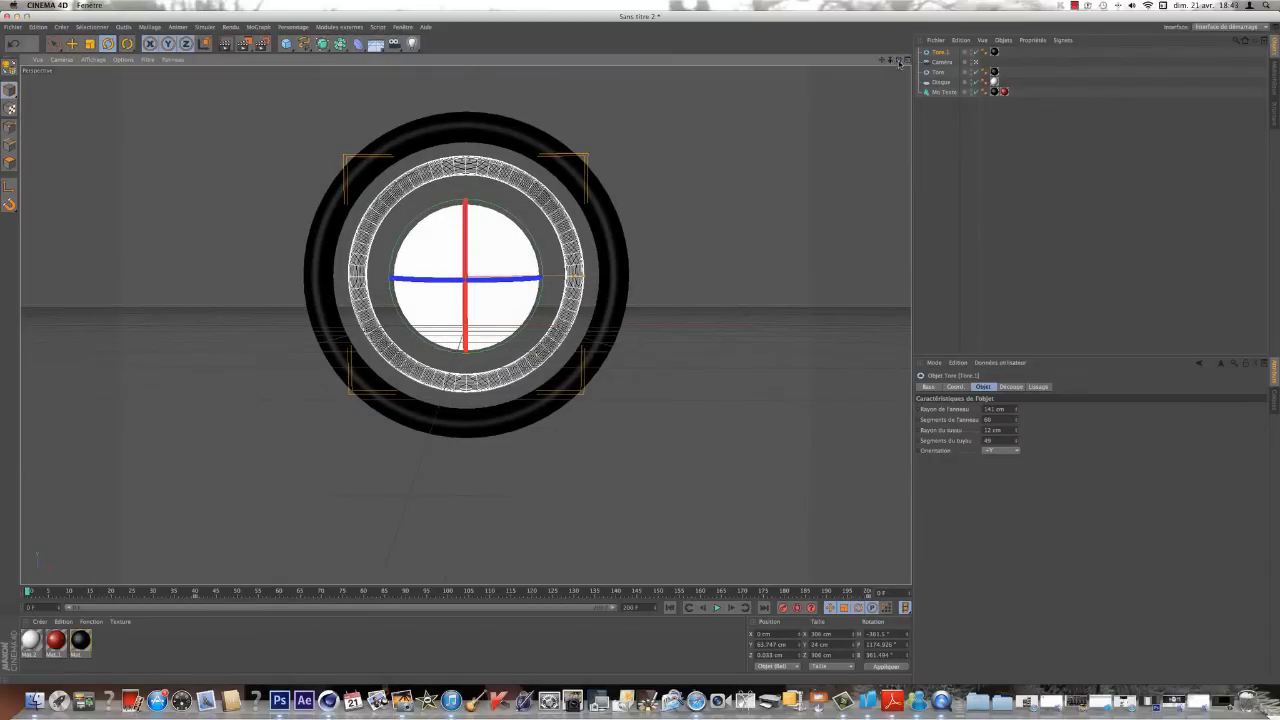
drag(899, 62, 883, 86)
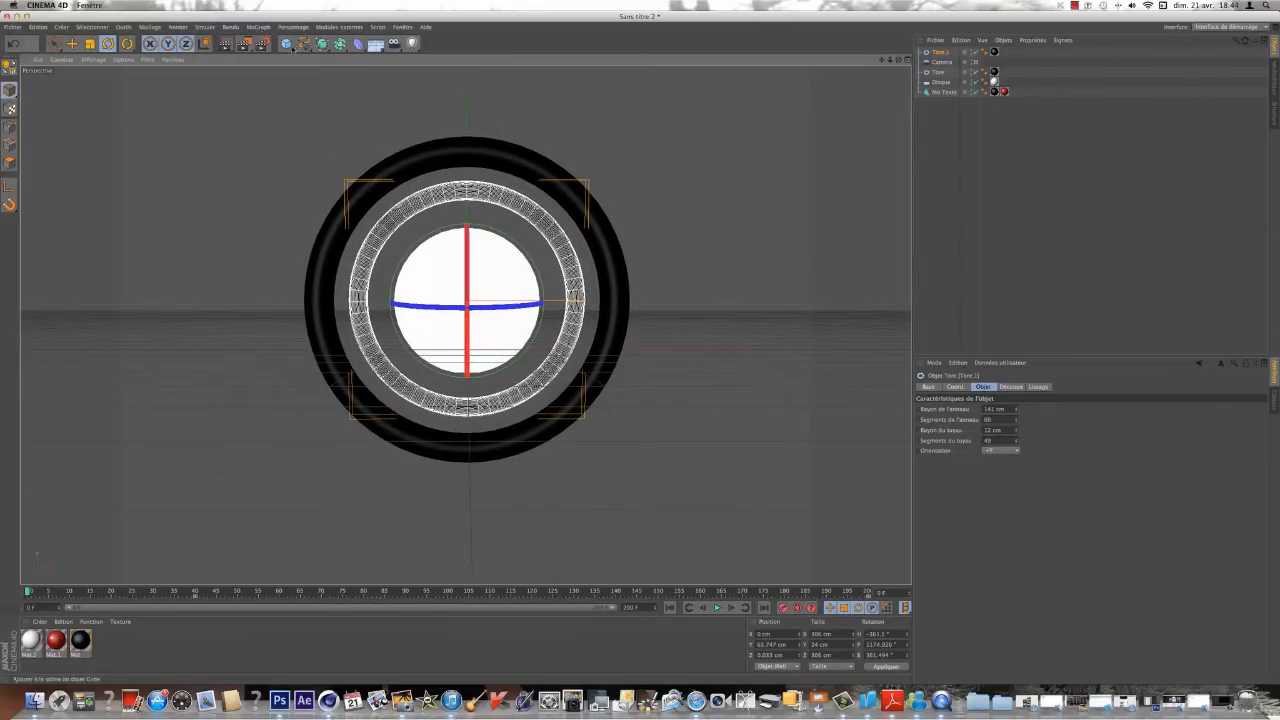
Step: In the render settings, apply the HDV/HDTV 720 29.97 output preset and set the frame range to Toutes les images
click(263, 44)
click(116, 50)
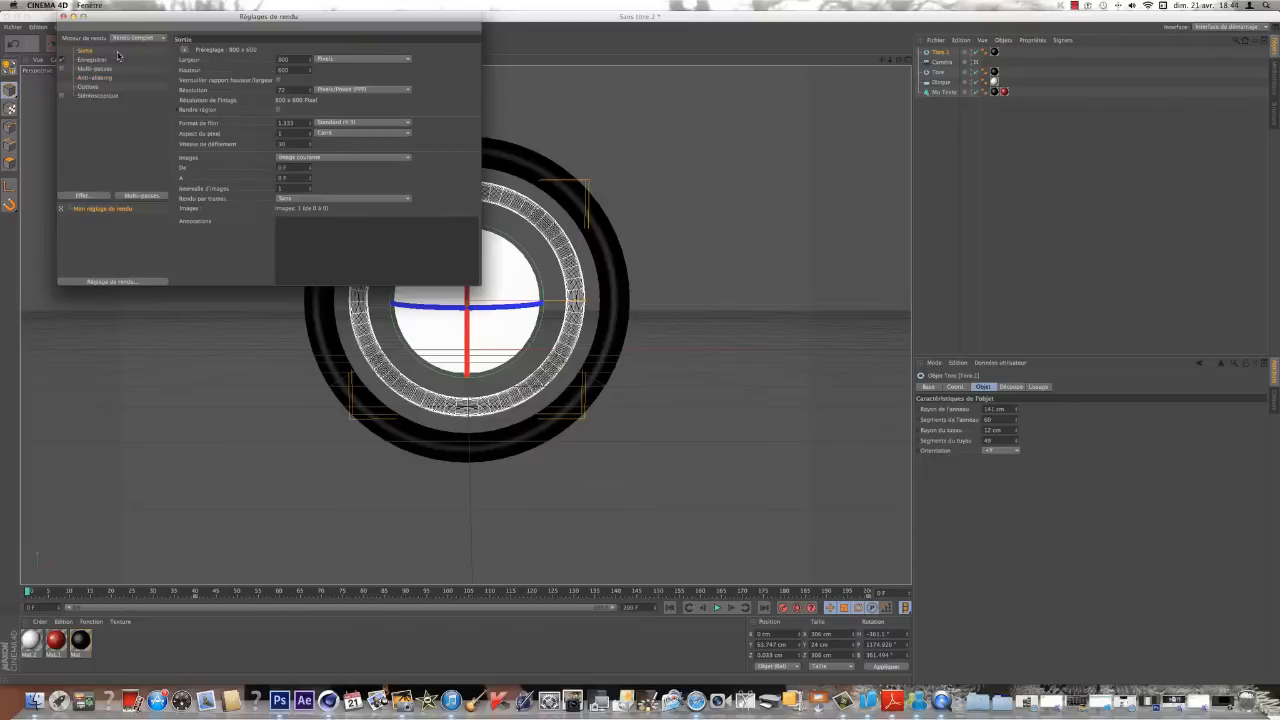
click(185, 52)
mouse_move(218, 80)
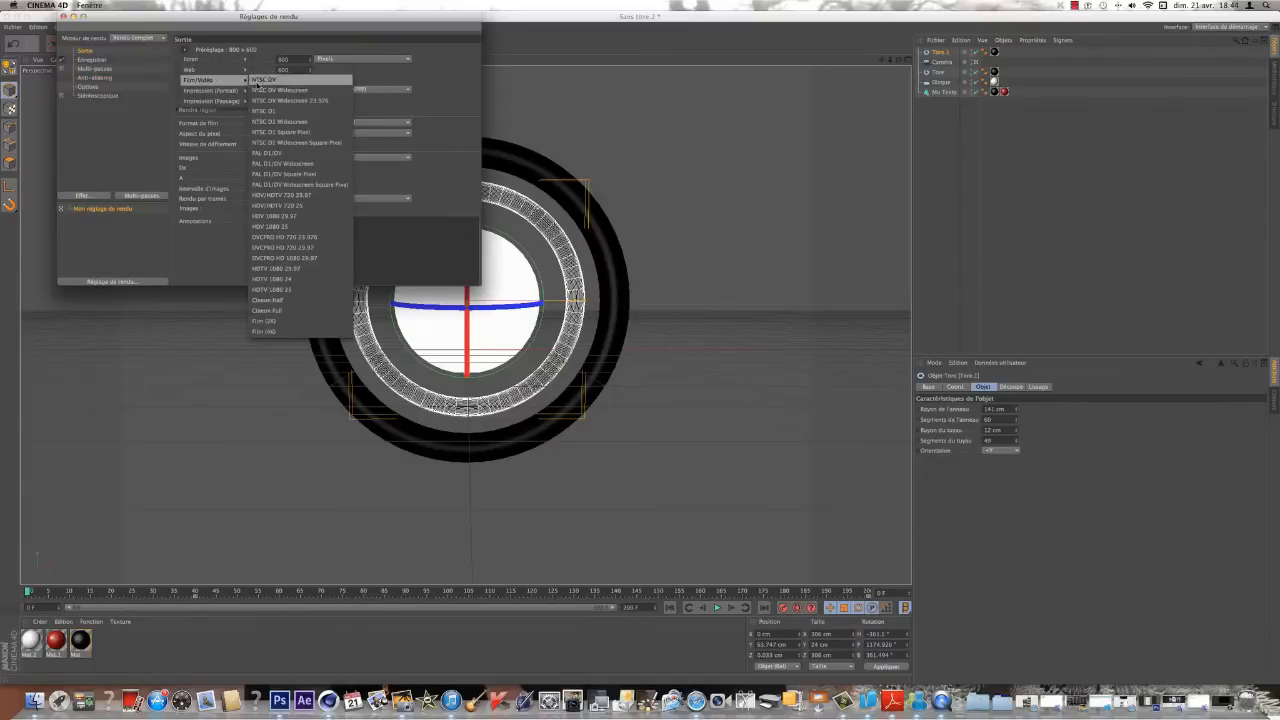
click(303, 196)
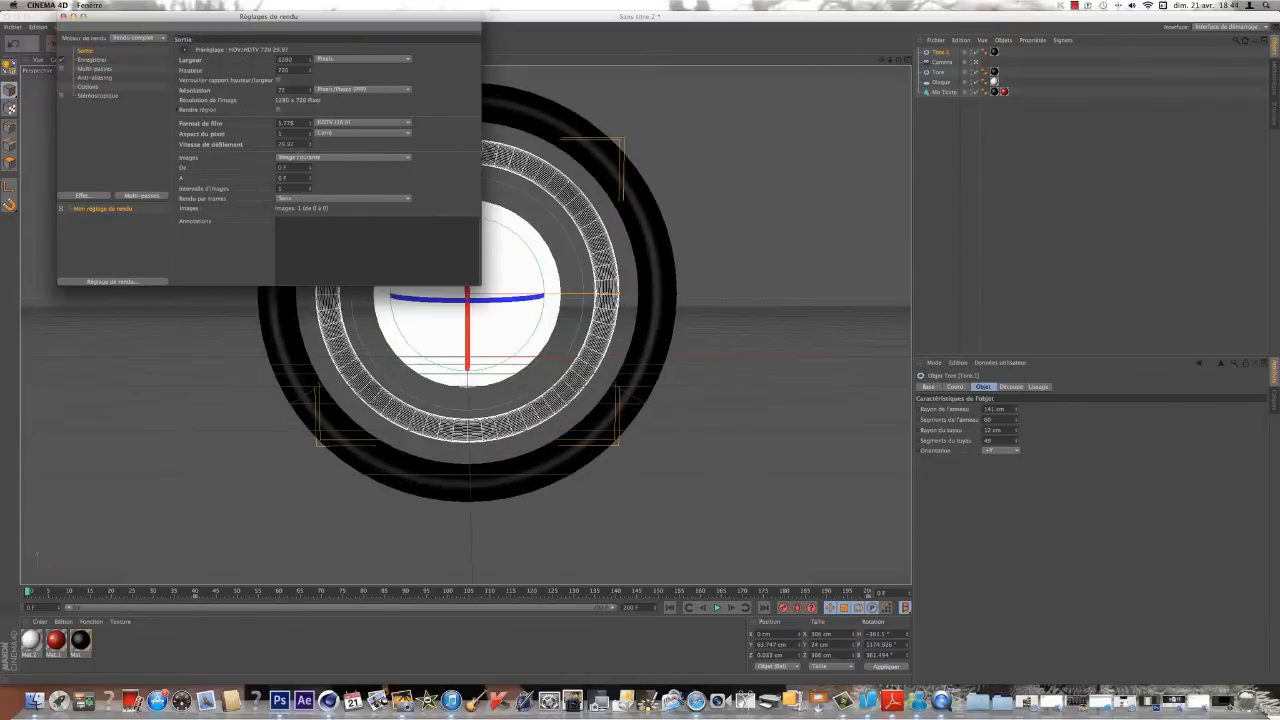
click(321, 160)
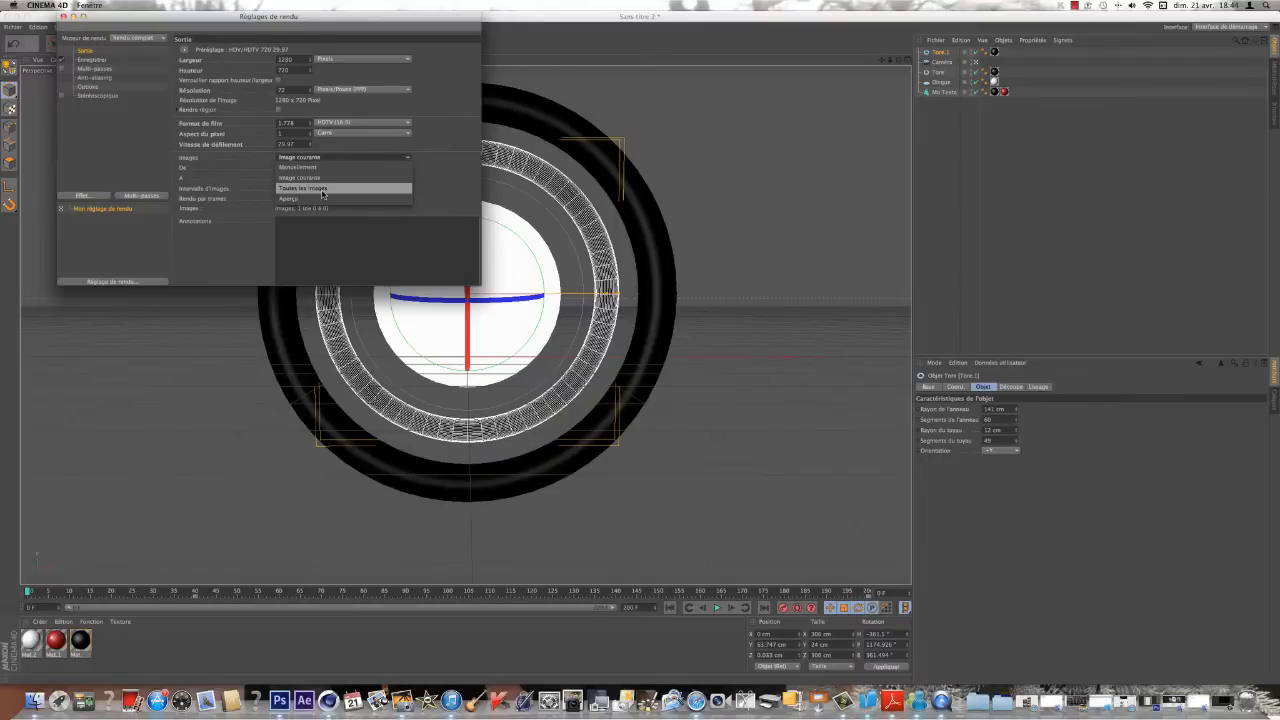
click(322, 188)
Step: Set the render's save format to Film QuickTime and its anti-aliasing to Au mieux
click(140, 60)
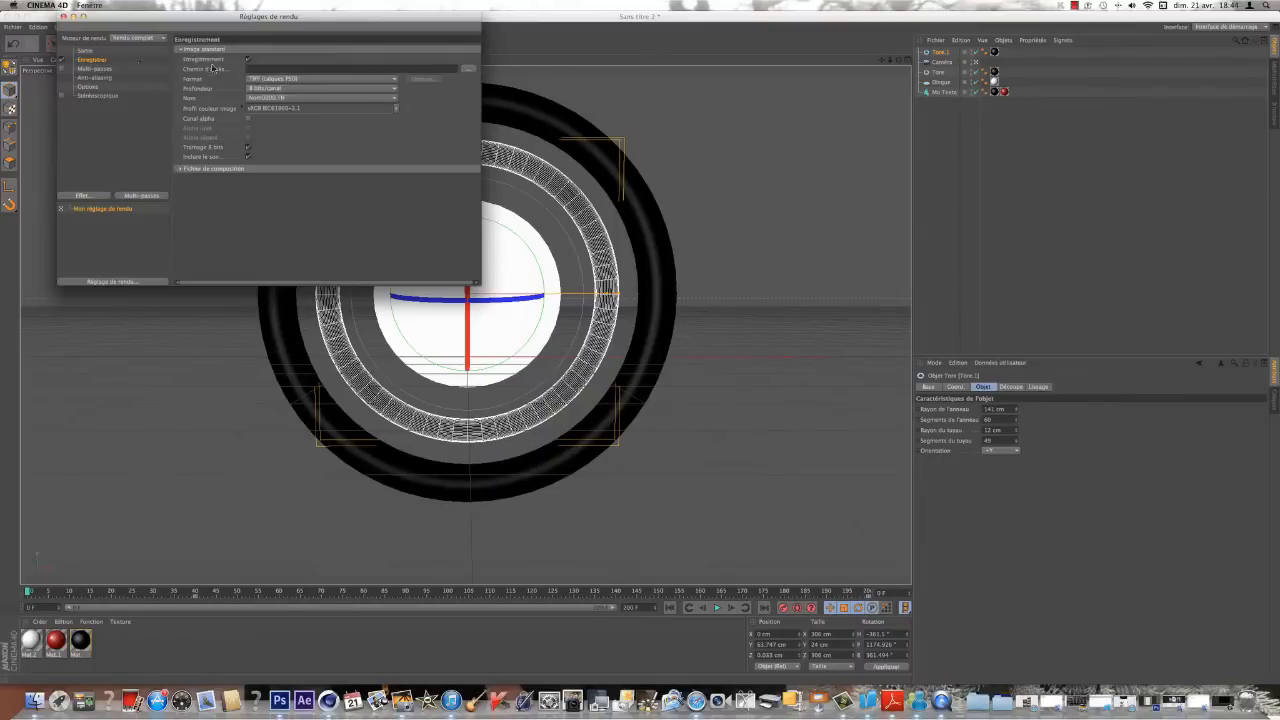
click(290, 79)
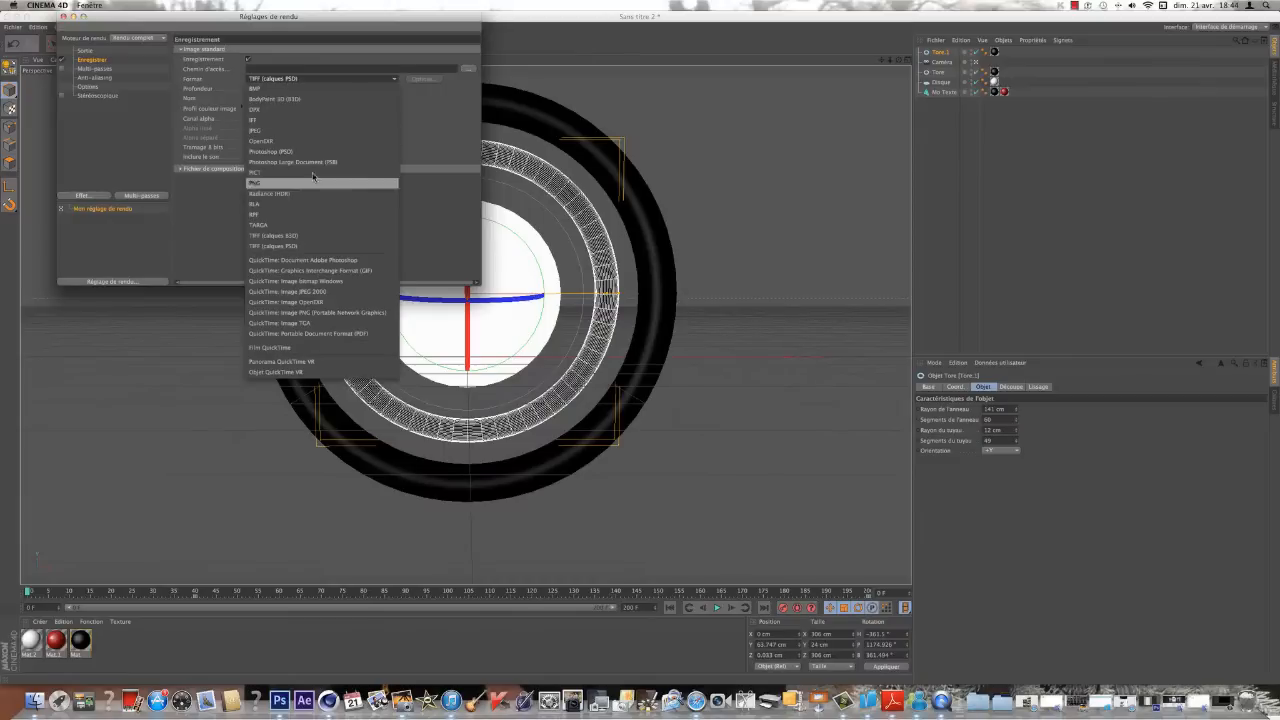
click(276, 348)
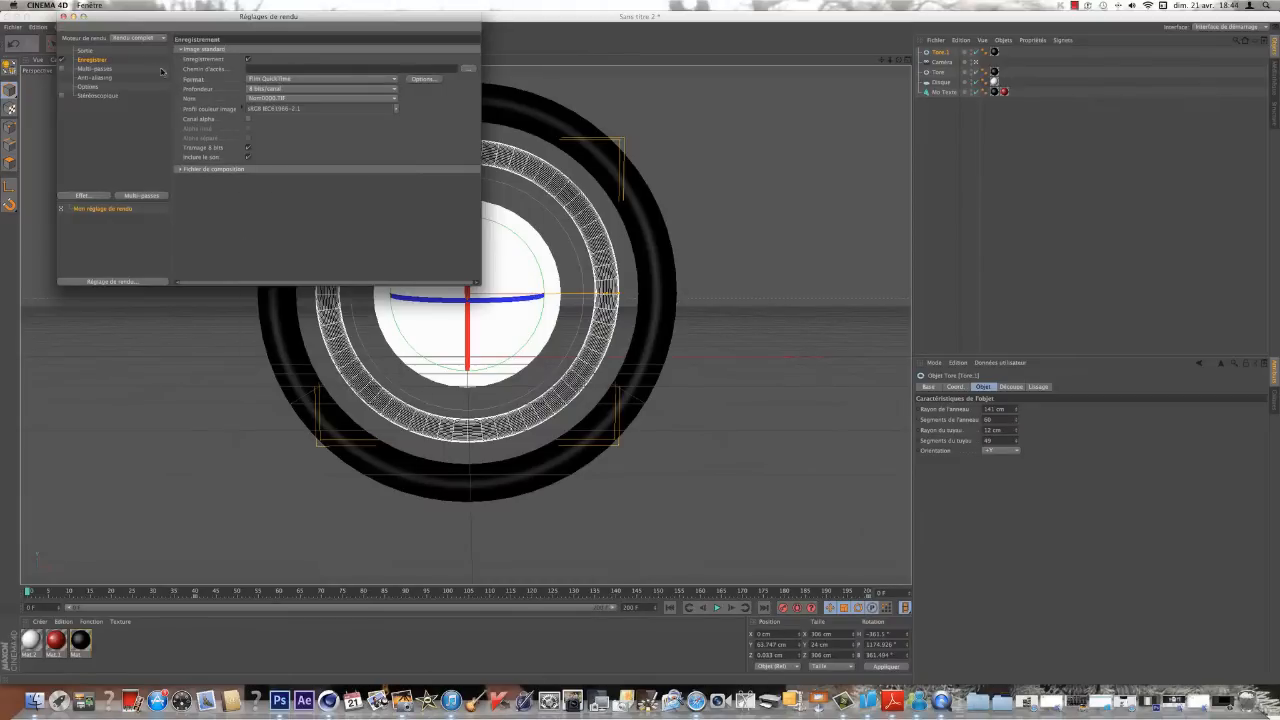
click(96, 77)
click(299, 49)
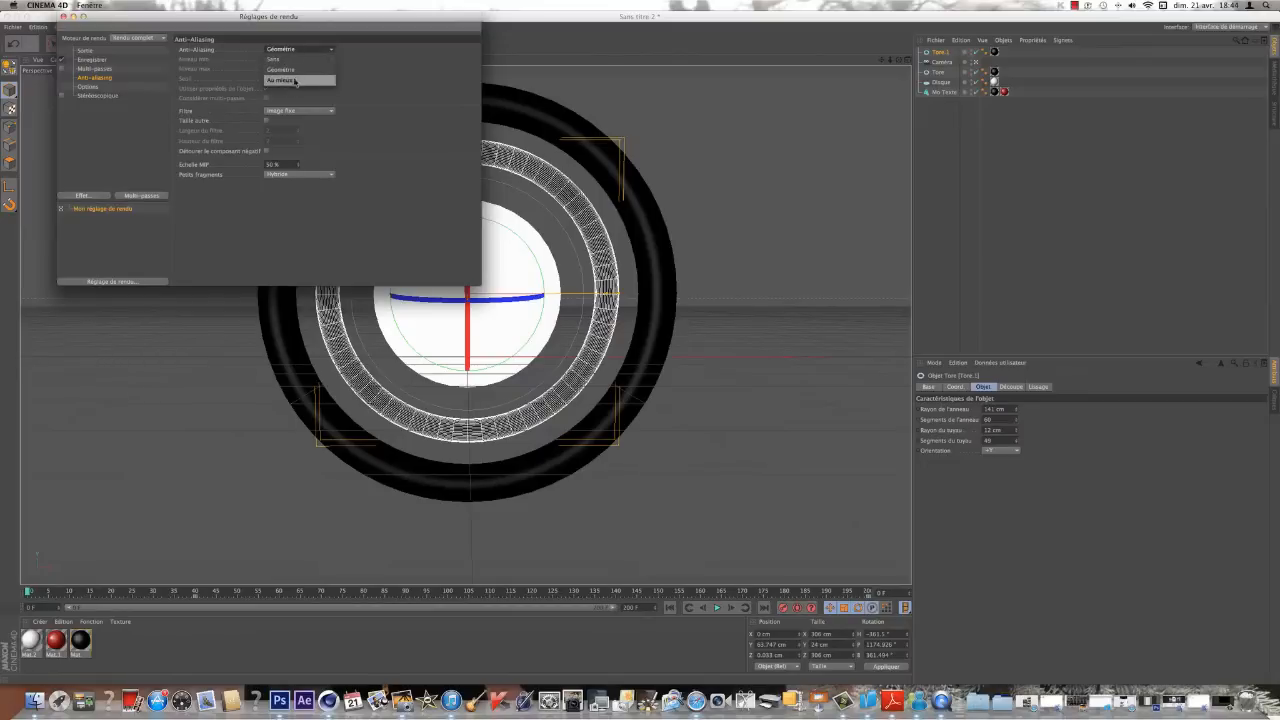
click(295, 80)
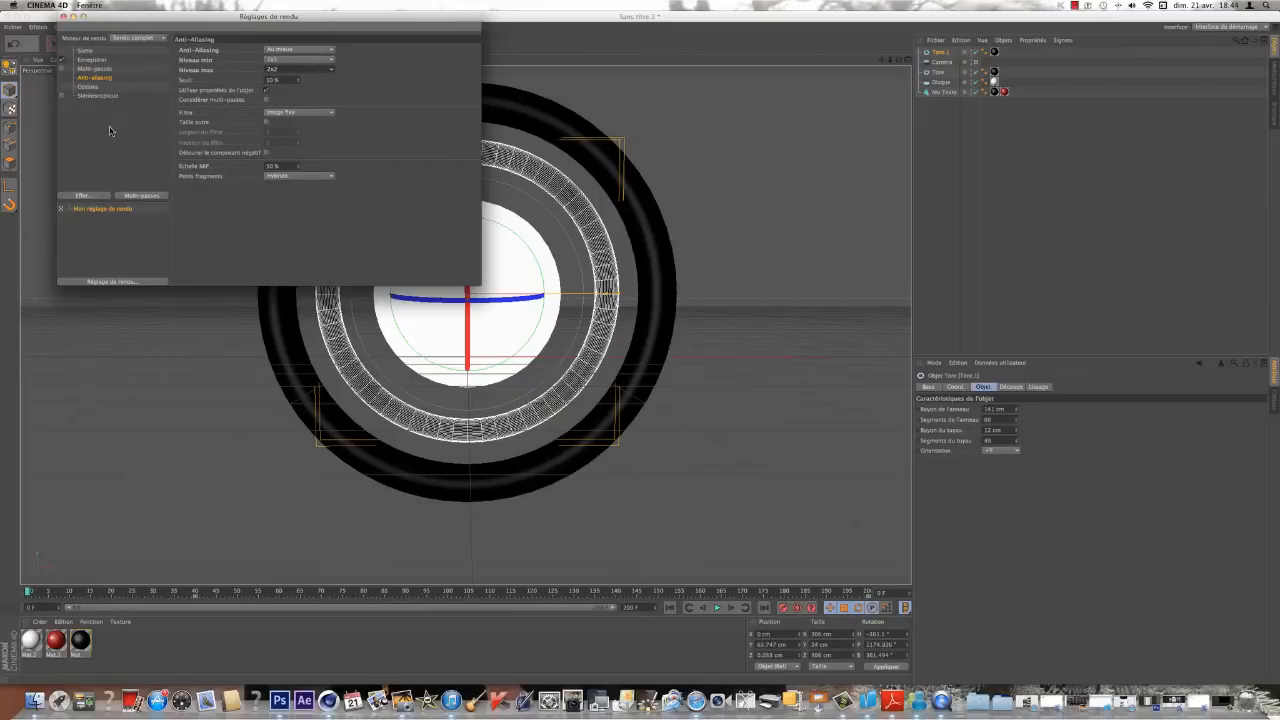
Step: Look over the available render effects, close the render settings and preview-render the camera view
click(83, 195)
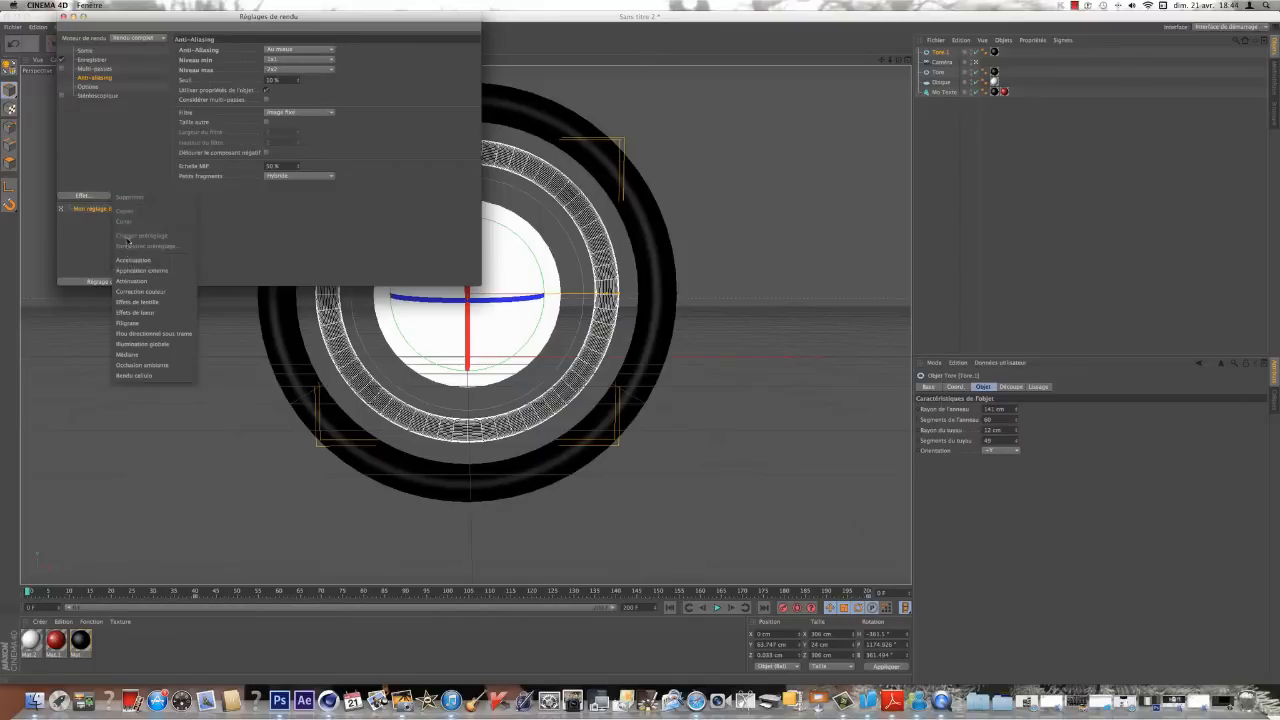
click(157, 345)
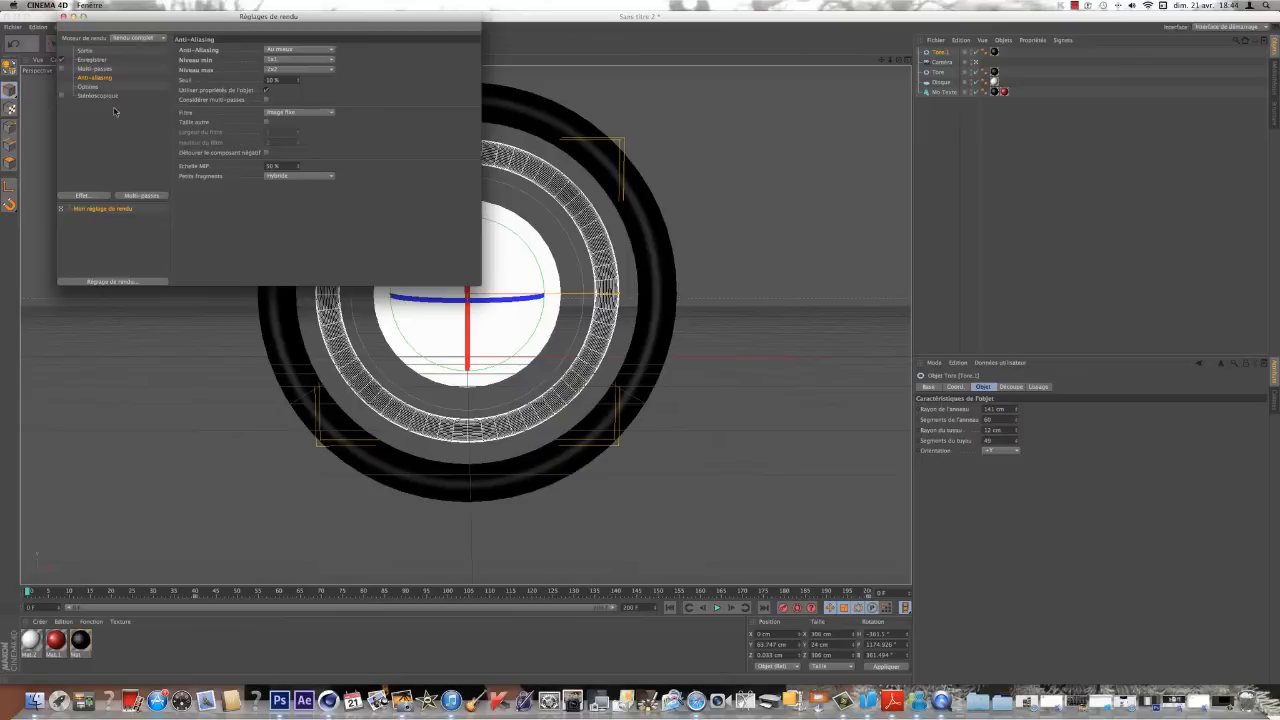
click(63, 16)
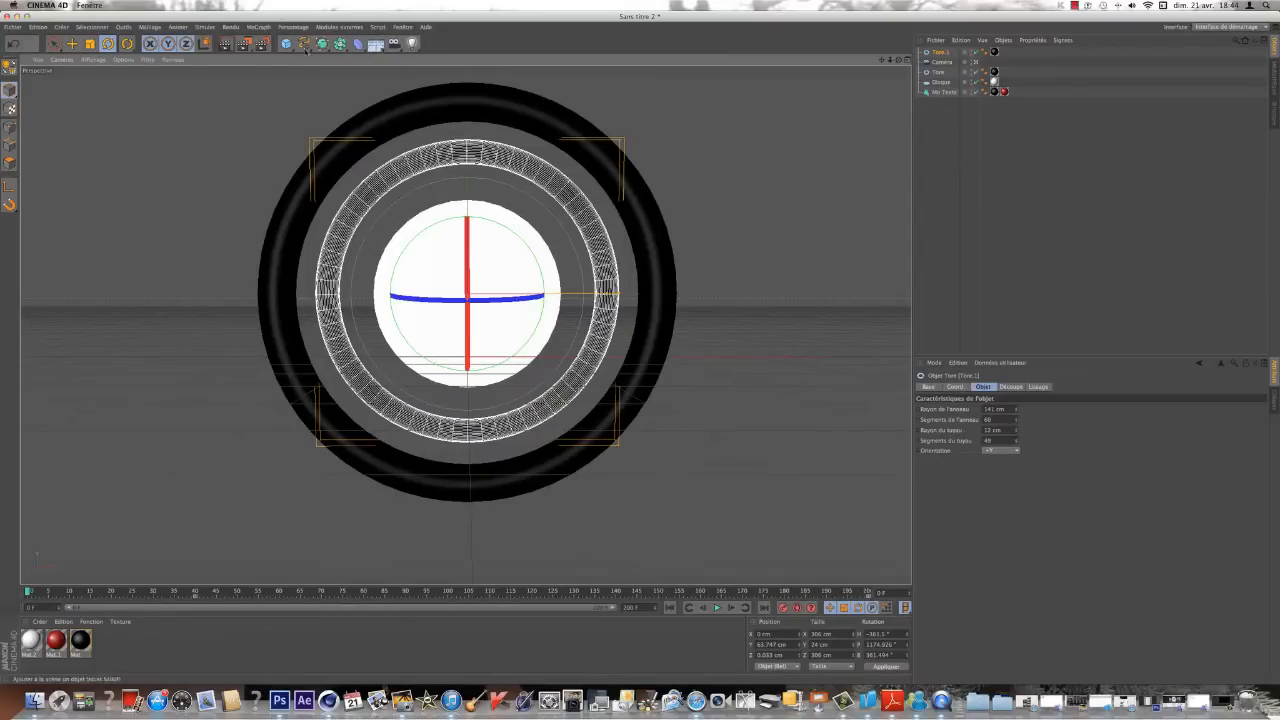
click(226, 44)
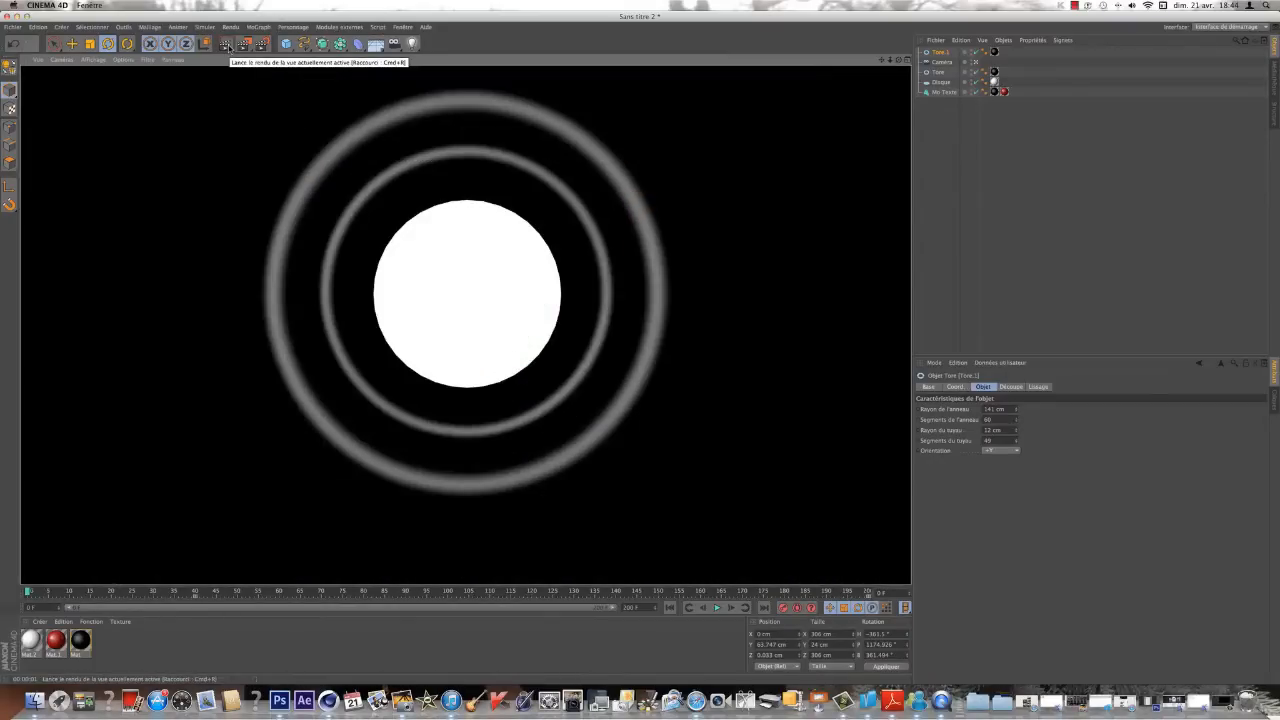
click(1015, 335)
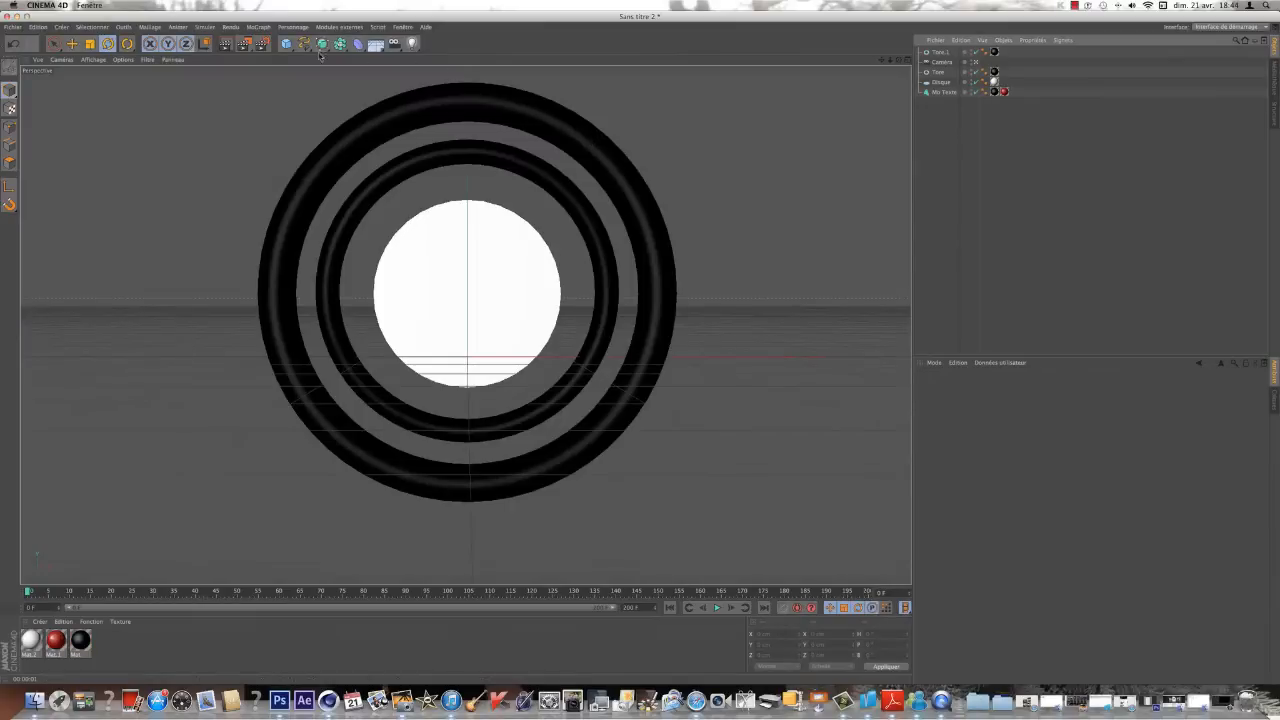
Step: Add two floor objects, making one a back wall by rotating it 90° and moving it about 453 cm behind the logo
double_click(377, 45)
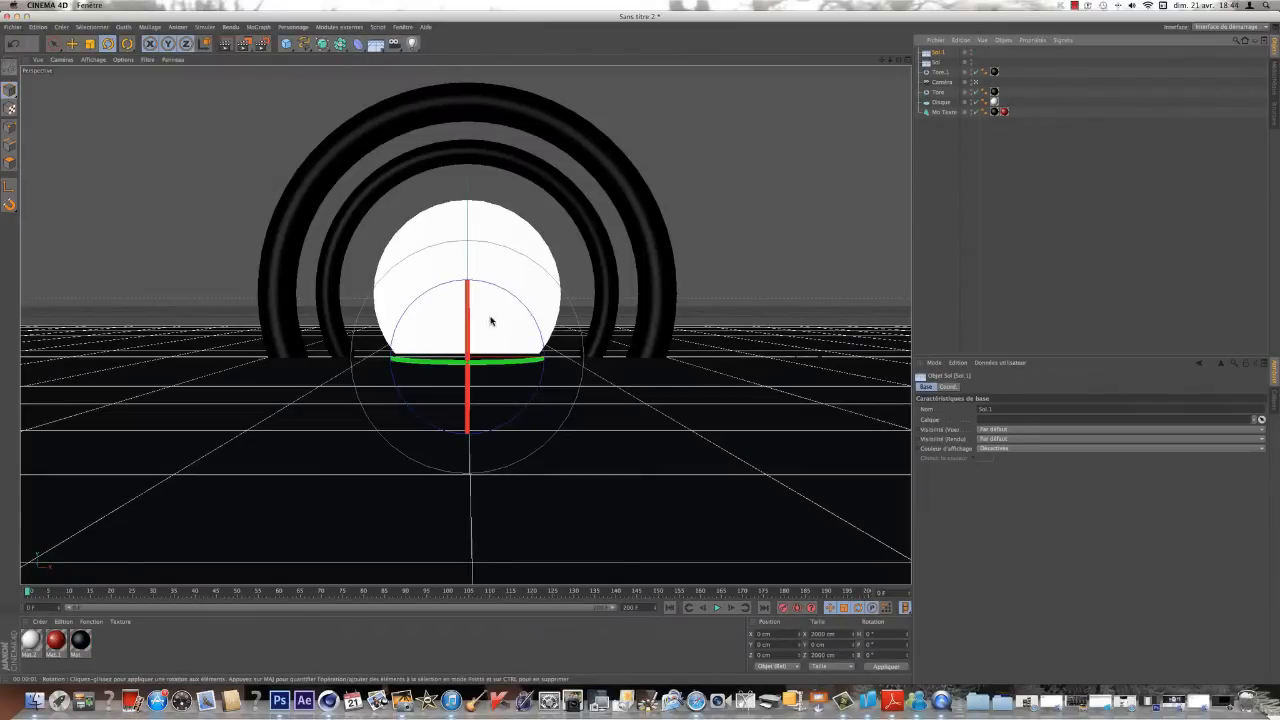
drag(472, 328, 472, 436)
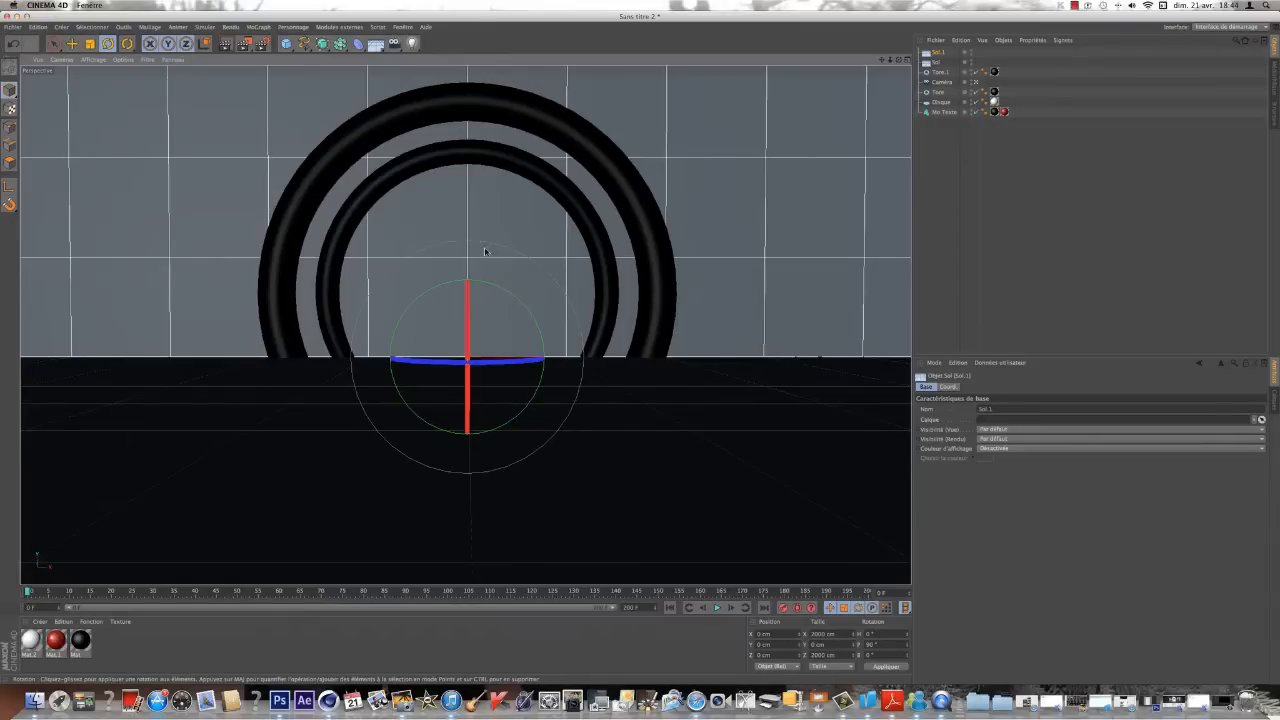
key(e)
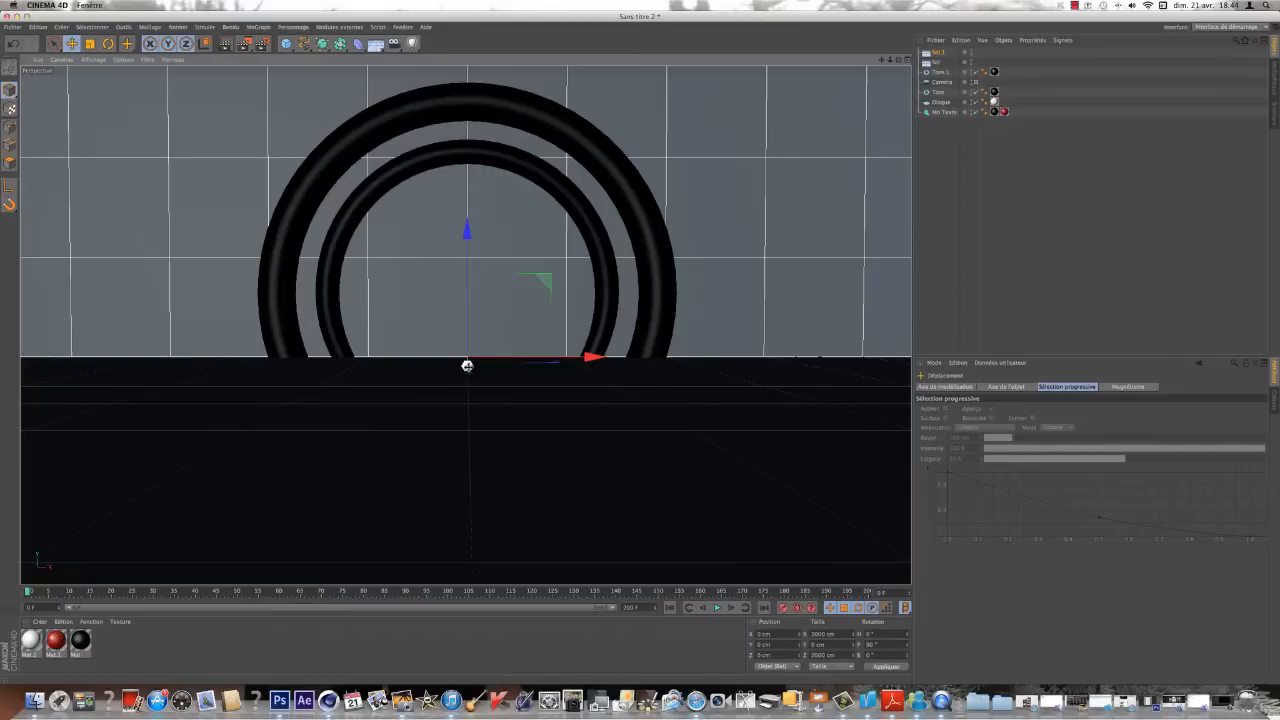
drag(466, 365, 266, 257)
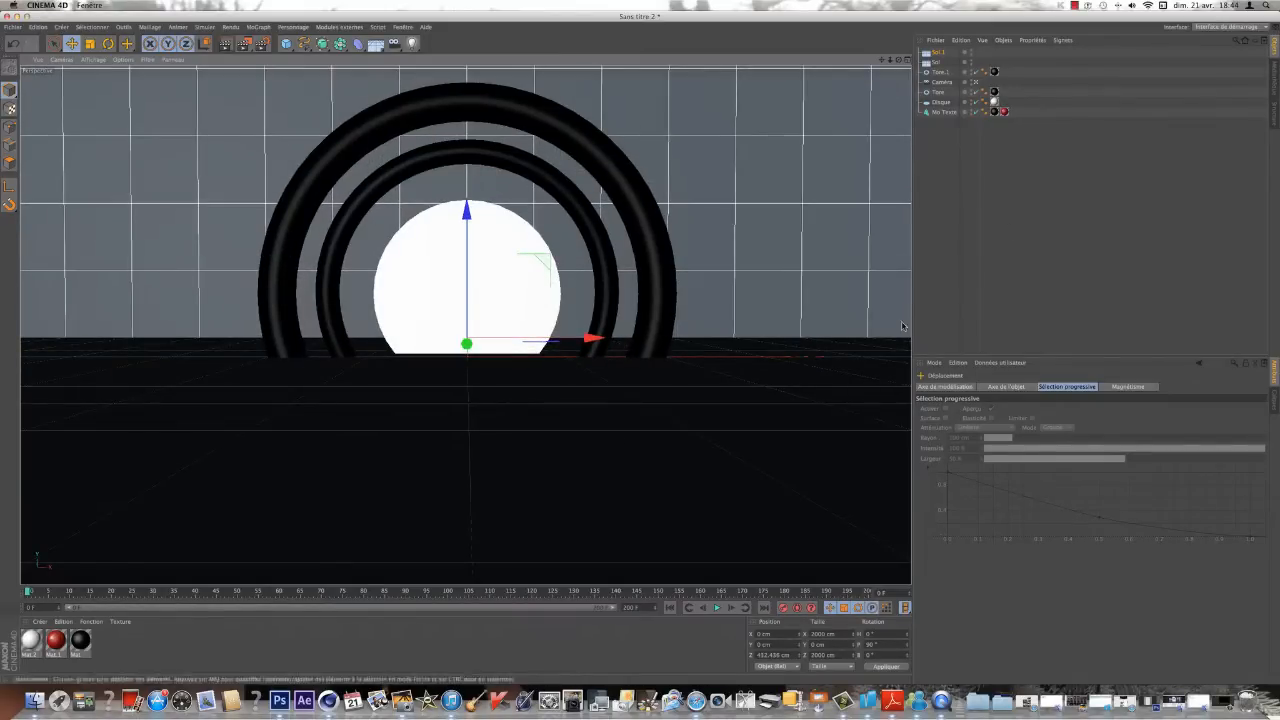
click(942, 65)
click(563, 281)
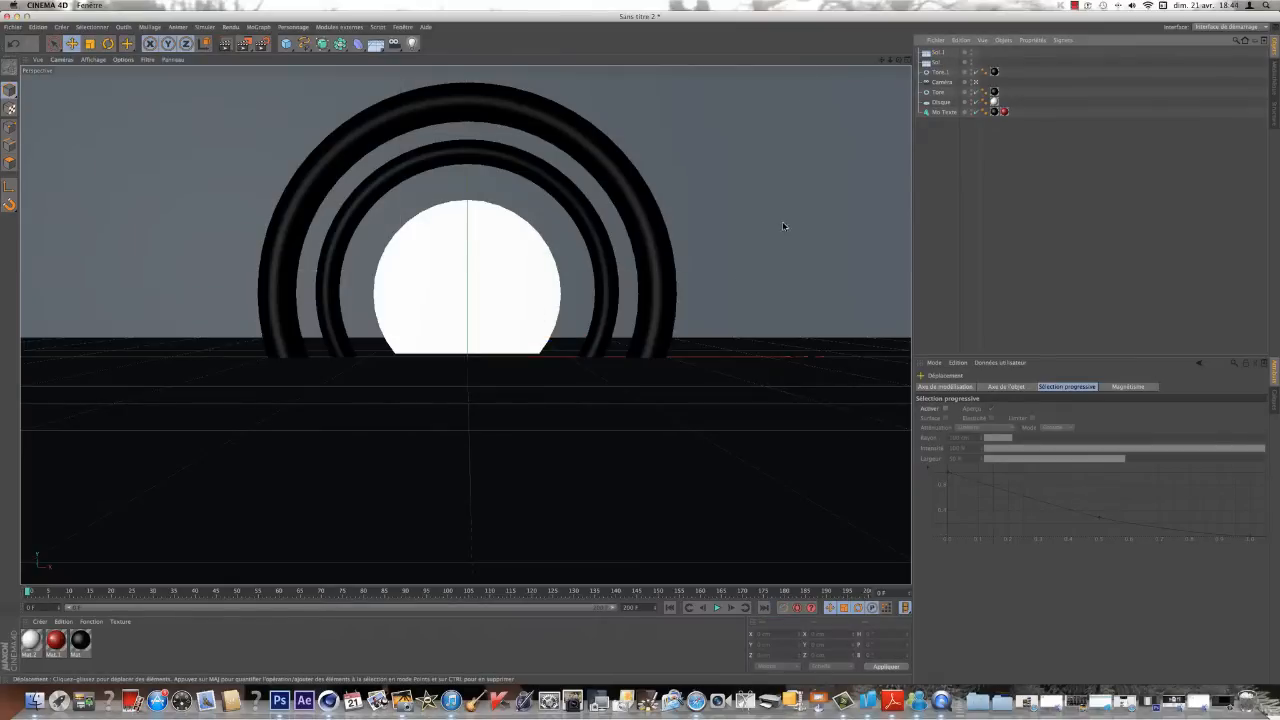
Step: Leave the camera view and lower the horizontal floor to about Y -168 cm, at the base of the rings
click(977, 83)
scroll(520, 337, down, 3)
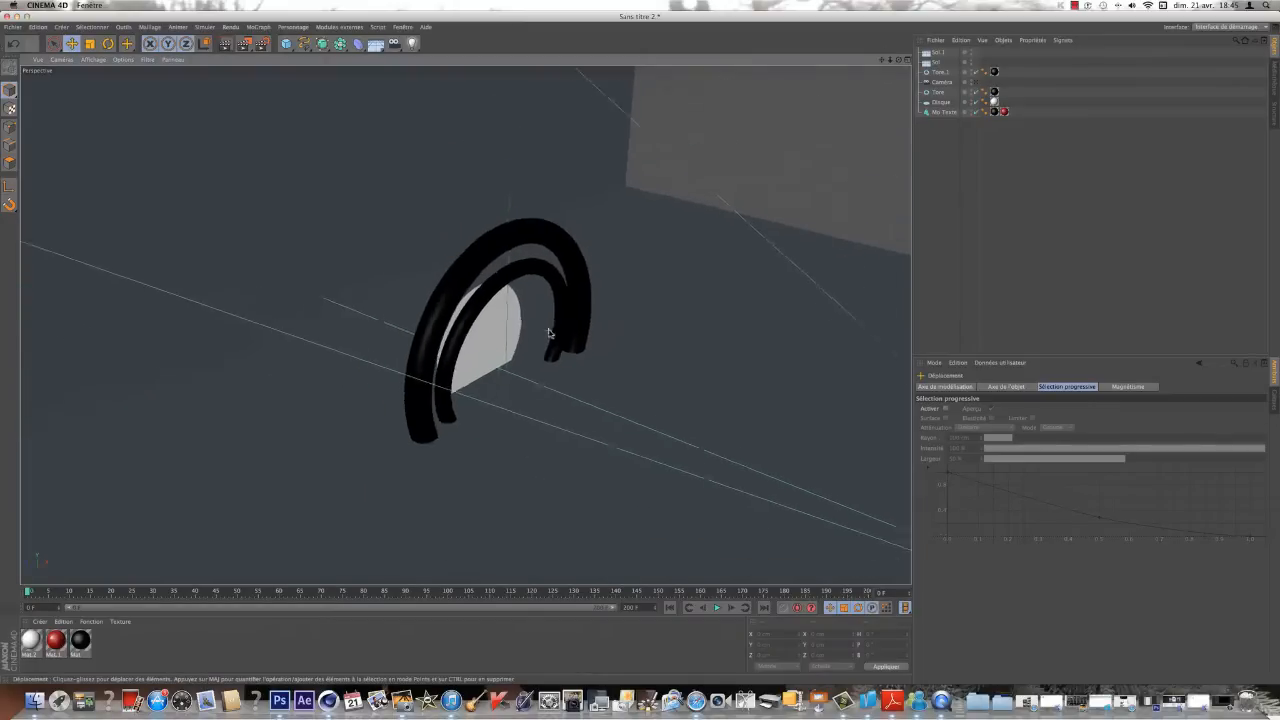
click(937, 62)
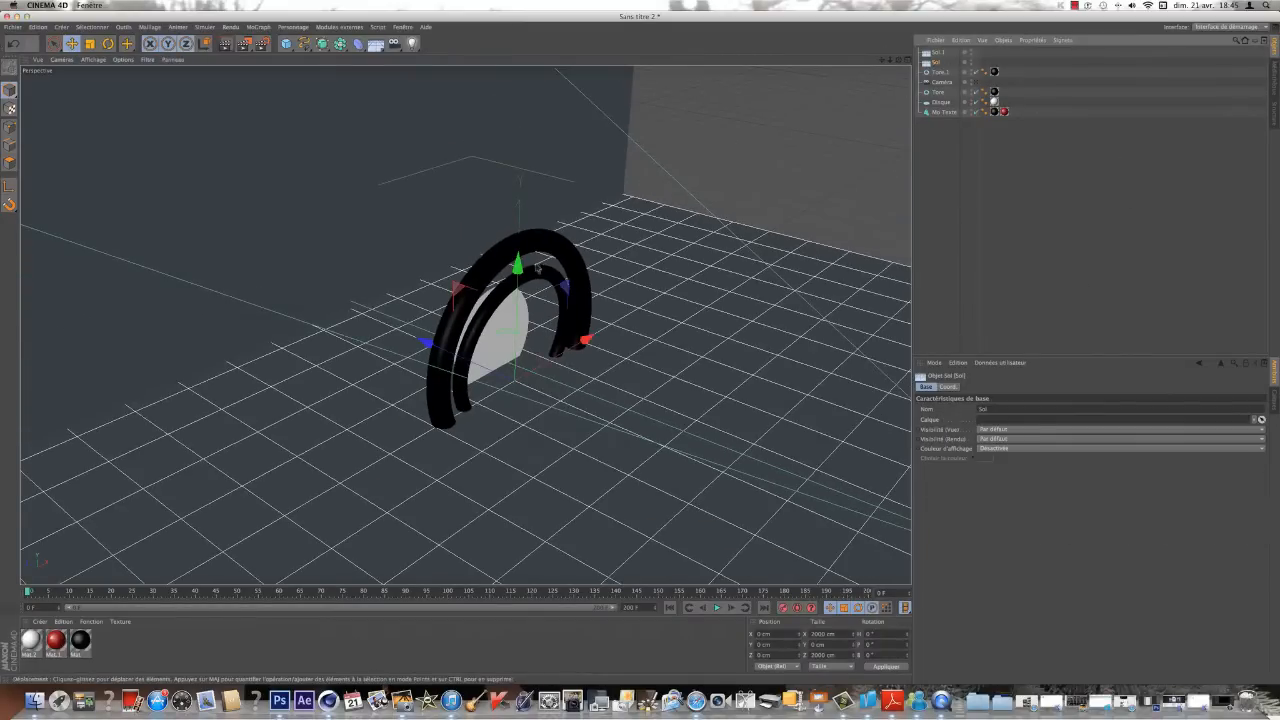
drag(537, 267, 548, 380)
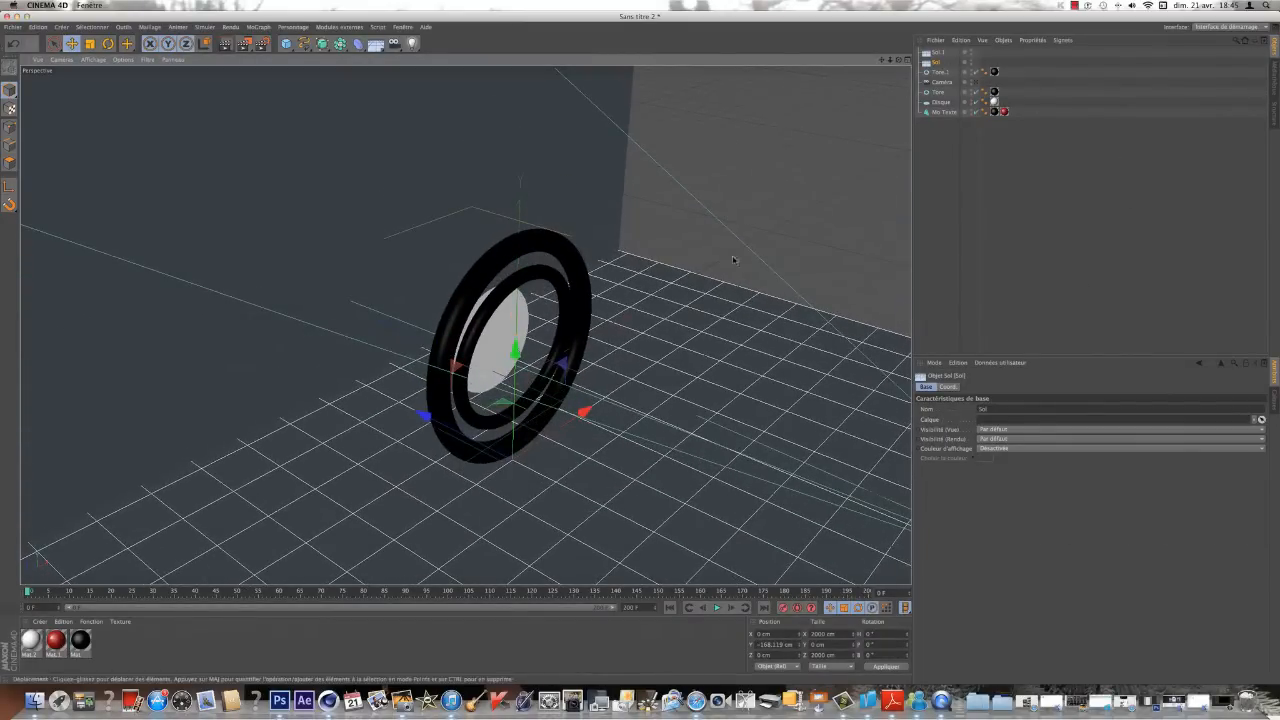
Step: Look through the camera again and preview-render the logo with the floor and back wall
click(977, 83)
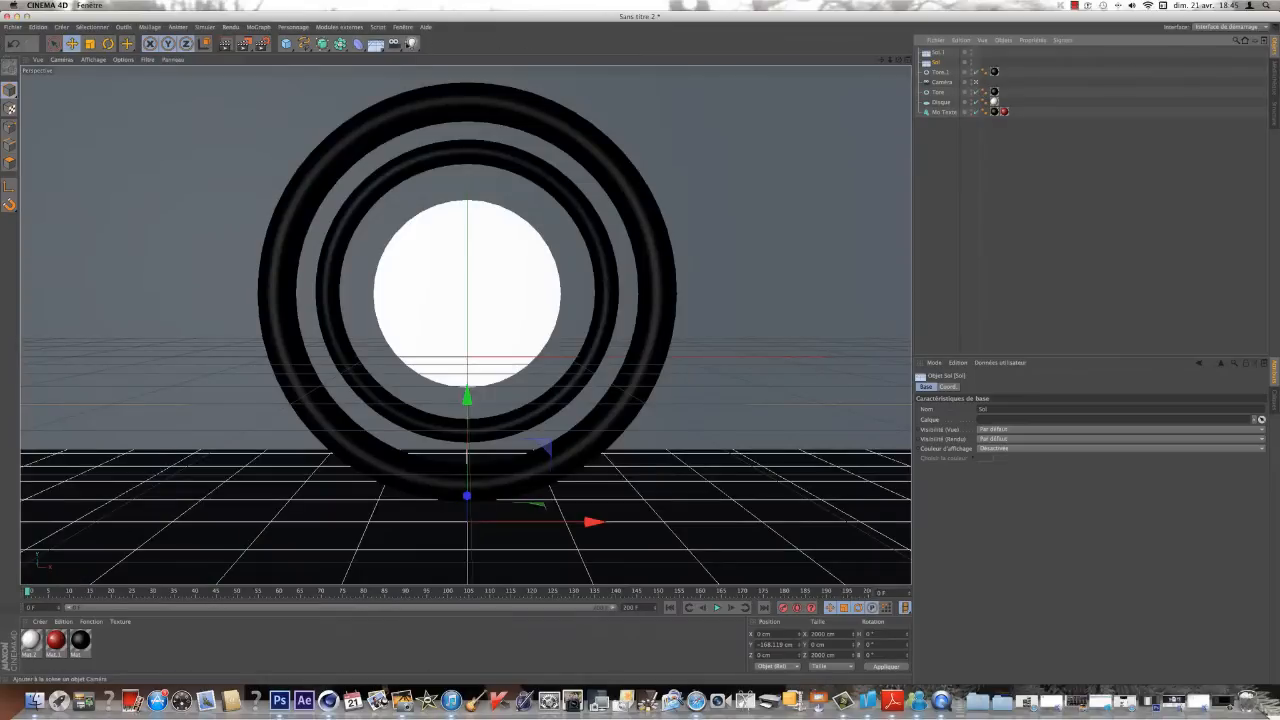
click(227, 45)
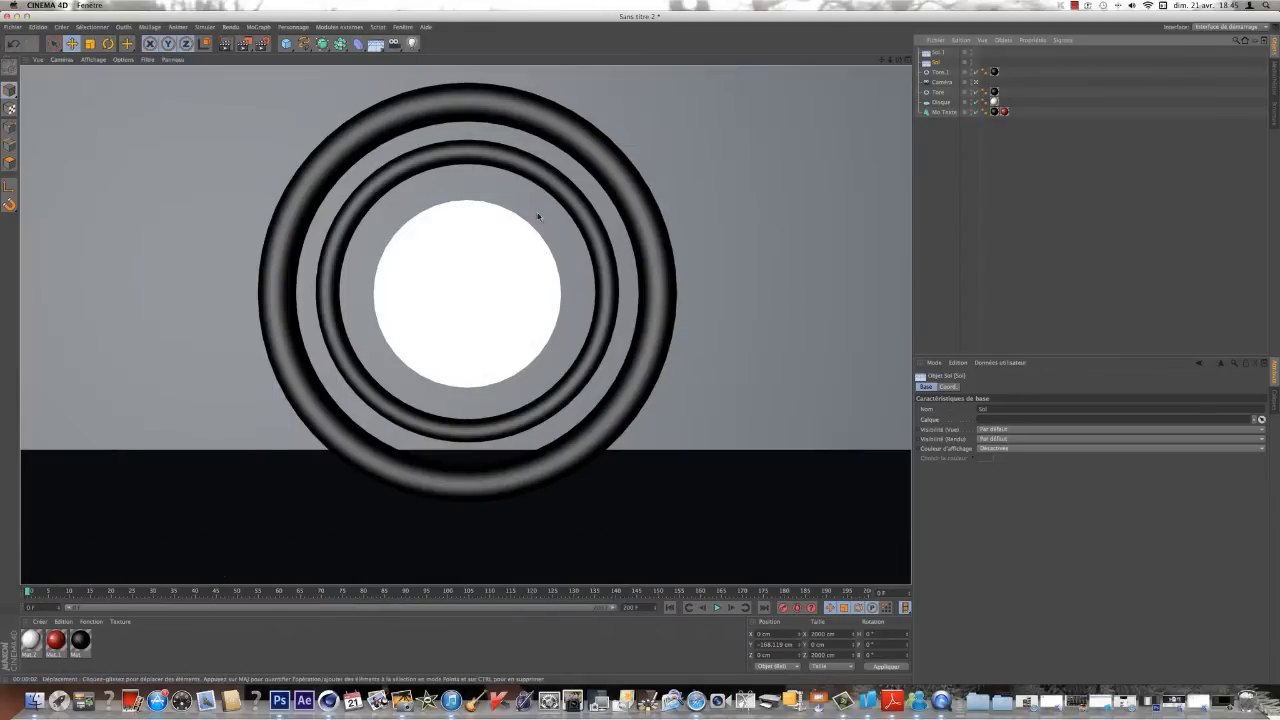
click(975, 256)
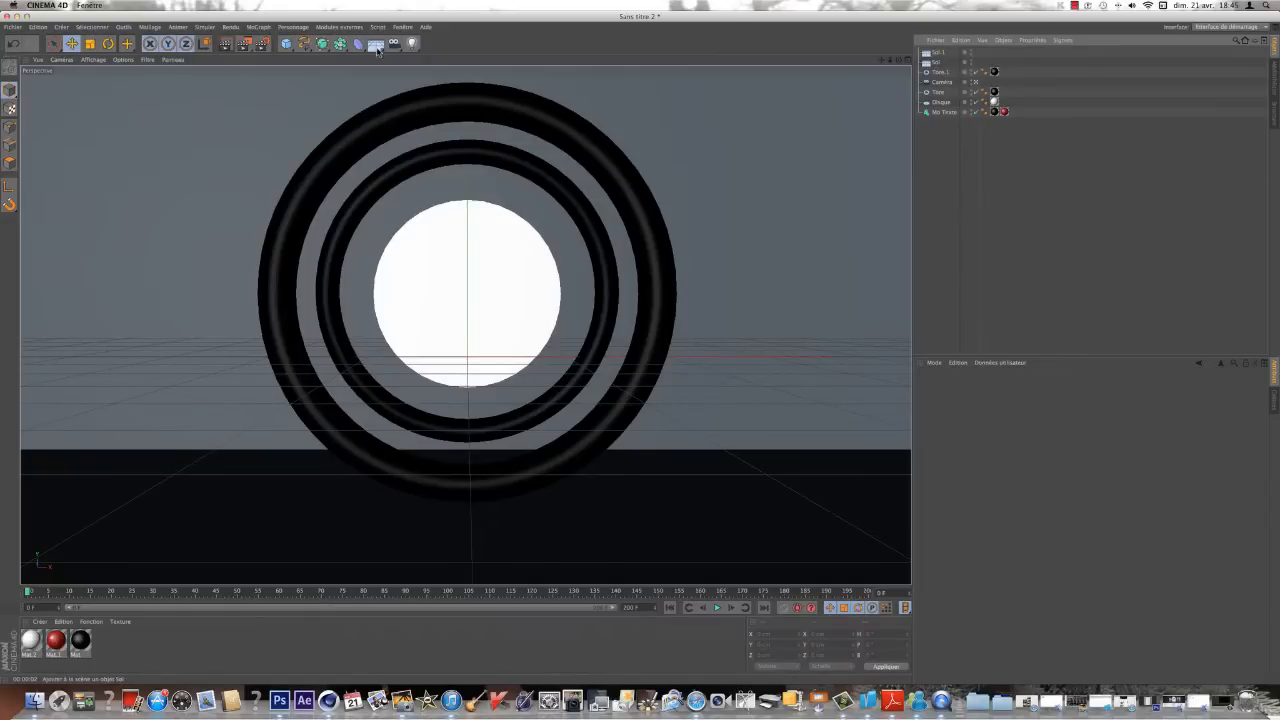
Step: Add an omni light and, outside the camera view, move it in front of the logo and down to about Y -122 cm
click(413, 45)
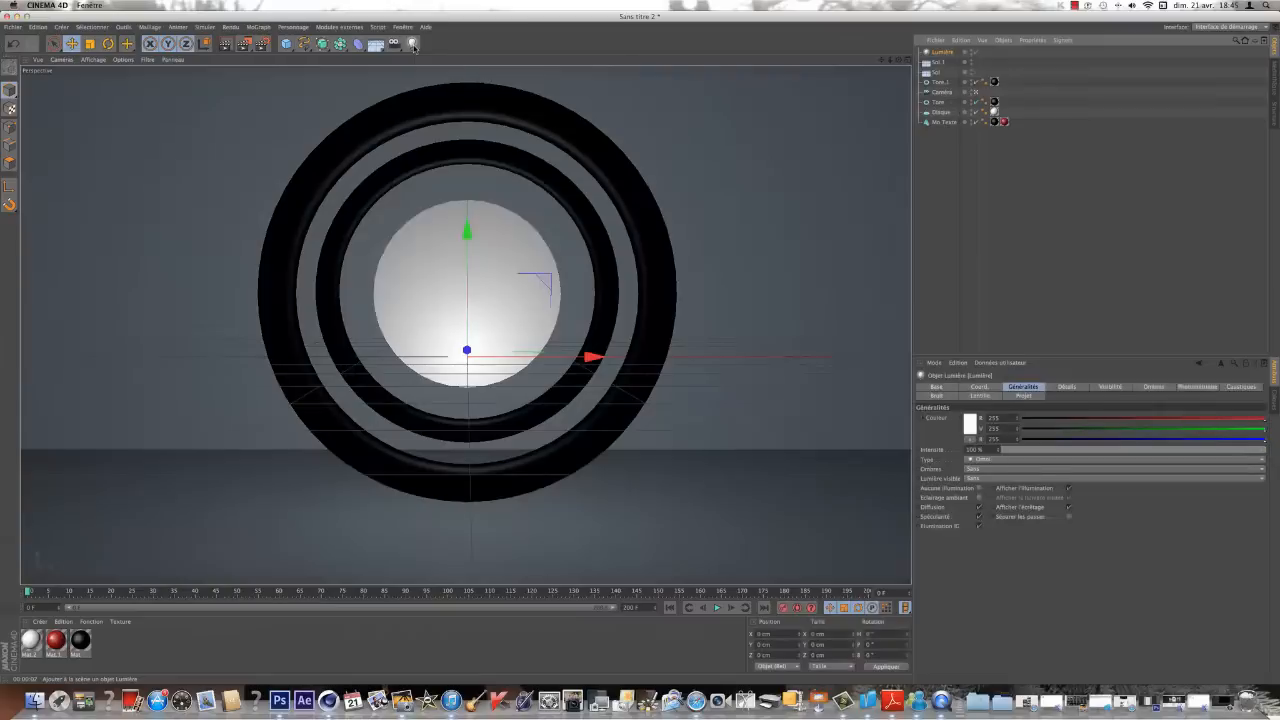
click(977, 93)
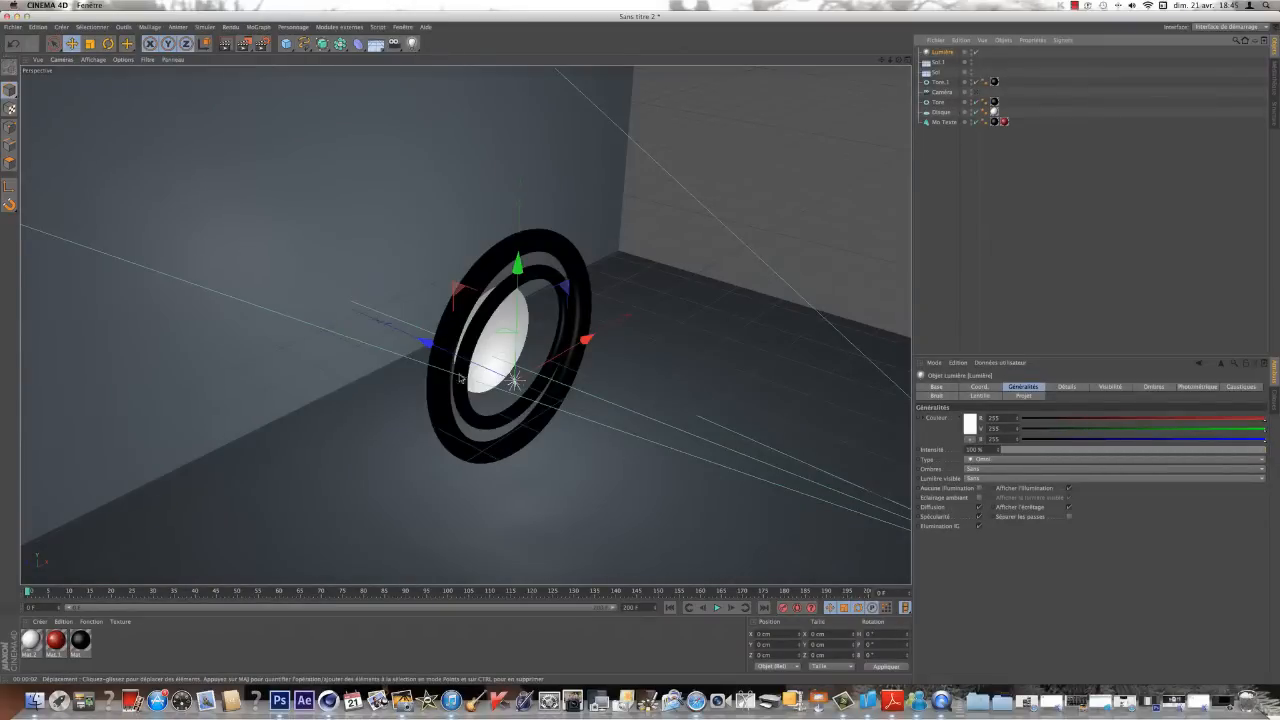
drag(421, 347, 563, 407)
drag(680, 344, 682, 416)
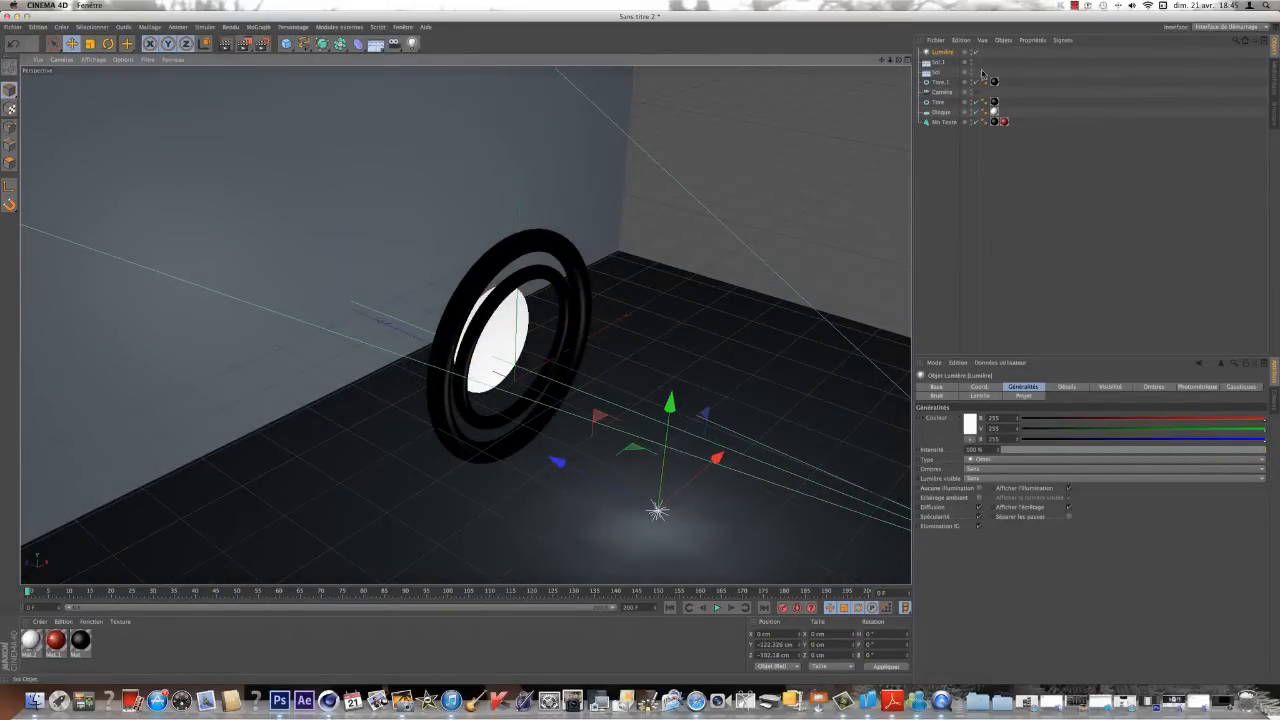
Step: Switch back to the camera view and preview-render the scene with the new light
click(978, 93)
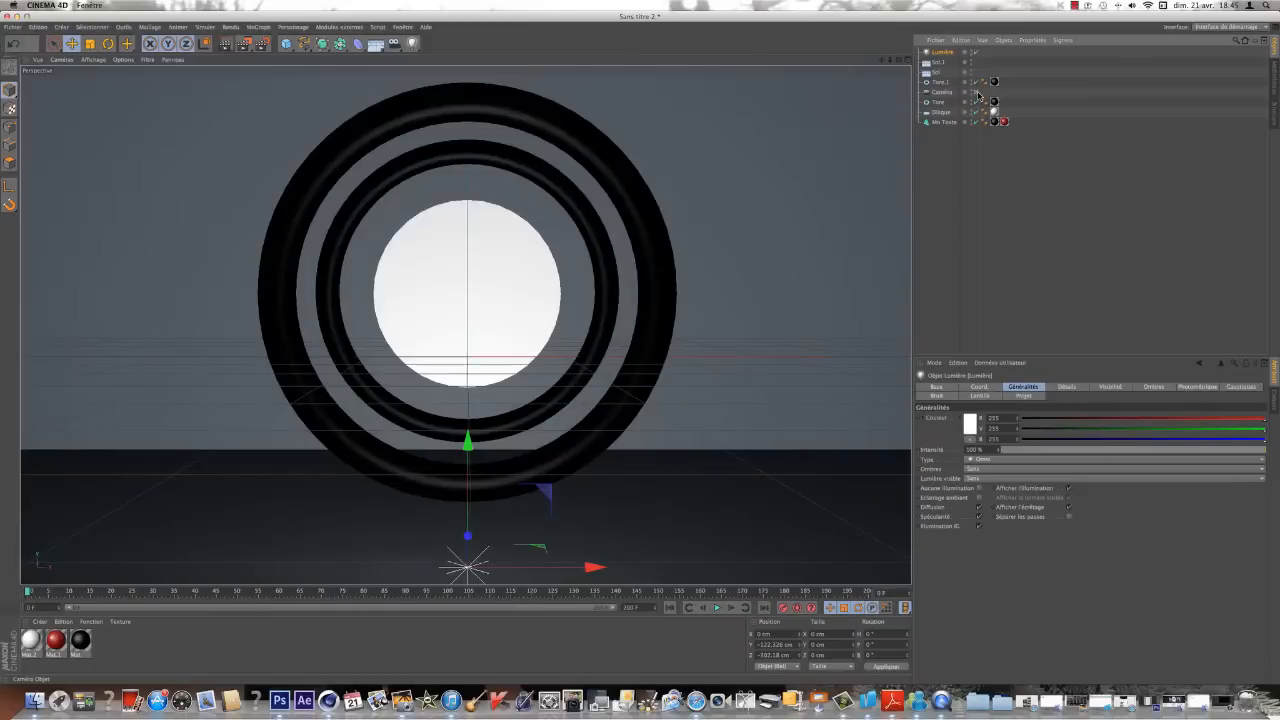
click(225, 45)
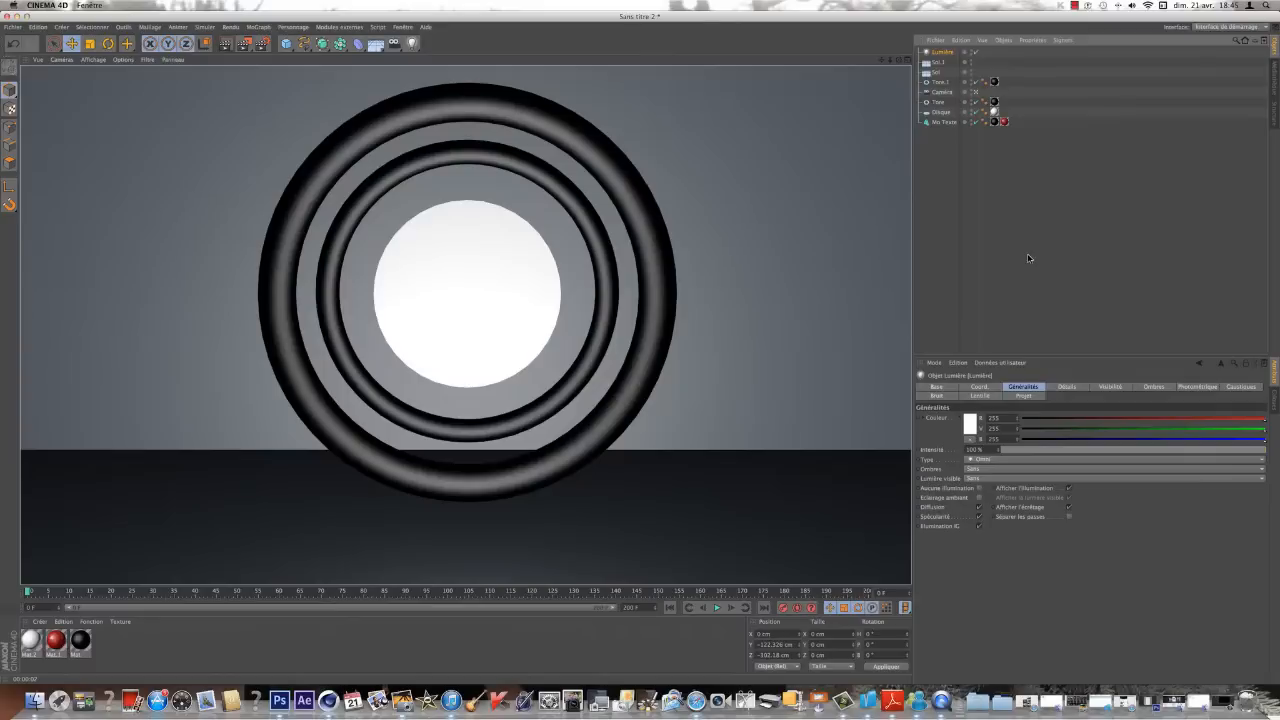
Step: Scrub the animation to about frame 58, preview-render the lit logo there, and clear the light's selection
click(258, 591)
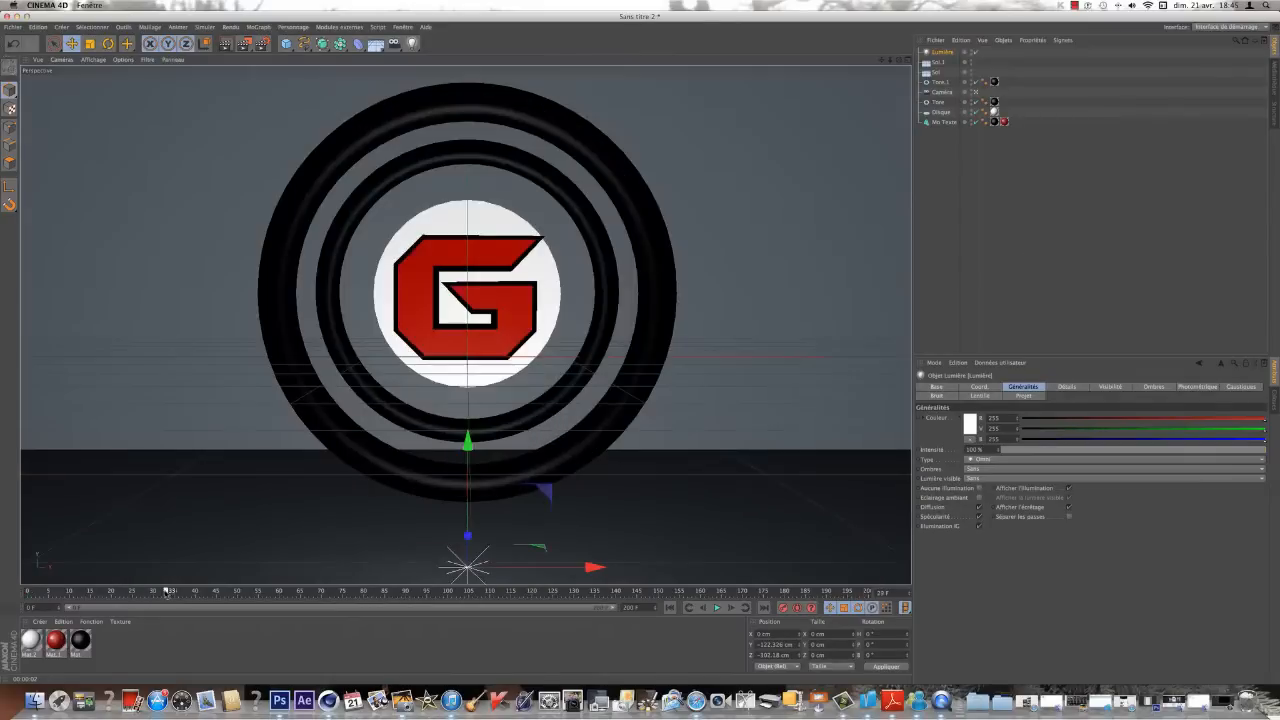
mouse_move(258, 591)
mouse_down()
mouse_move(322, 591)
mouse_move(270, 591)
mouse_up()
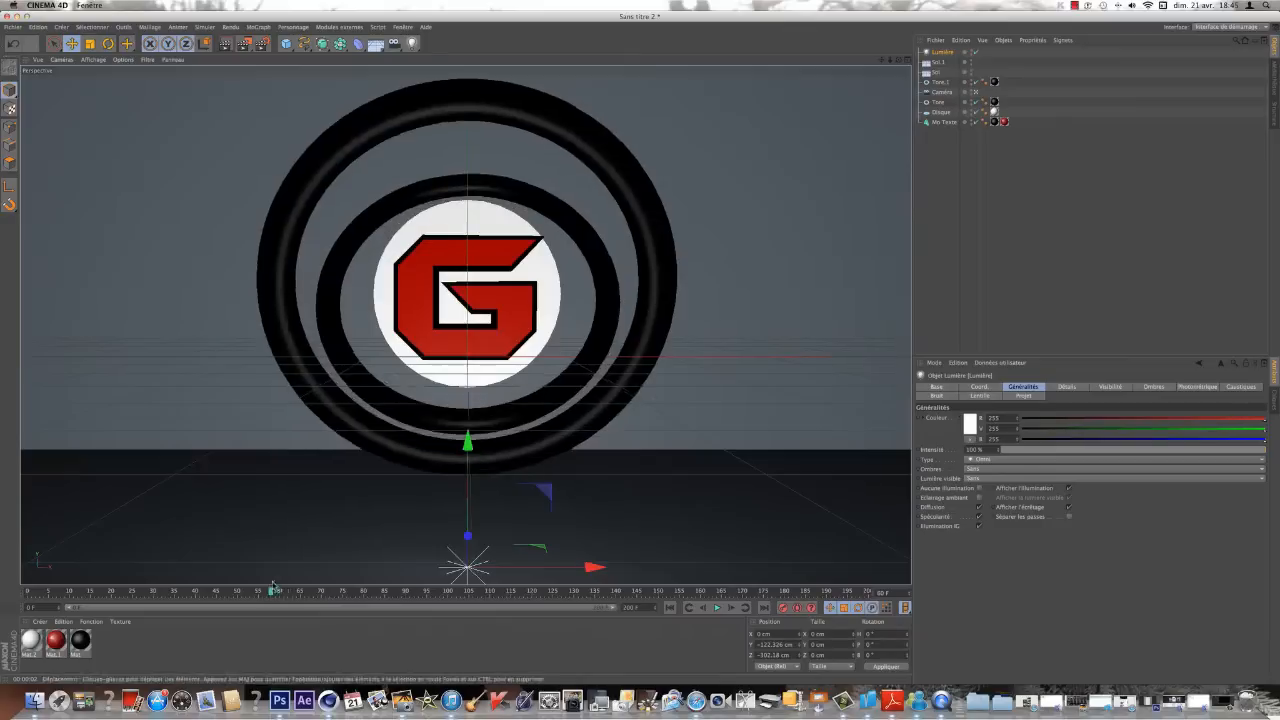
click(226, 47)
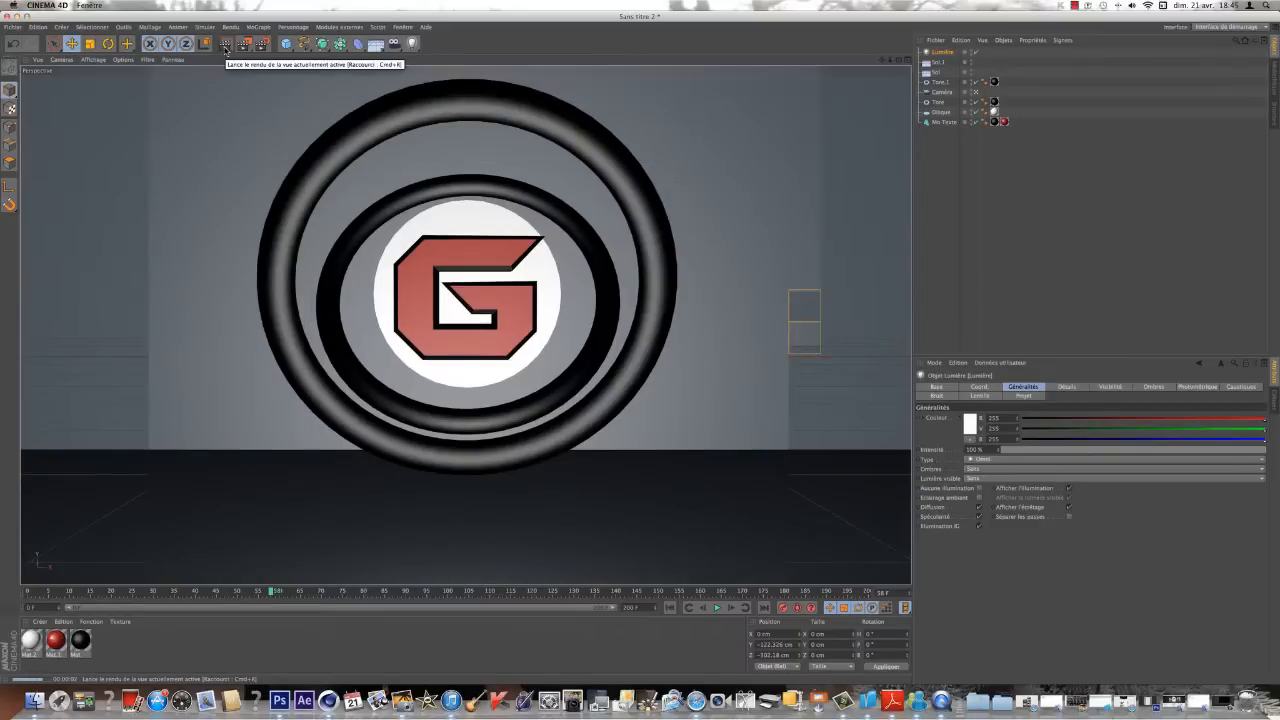
click(1068, 253)
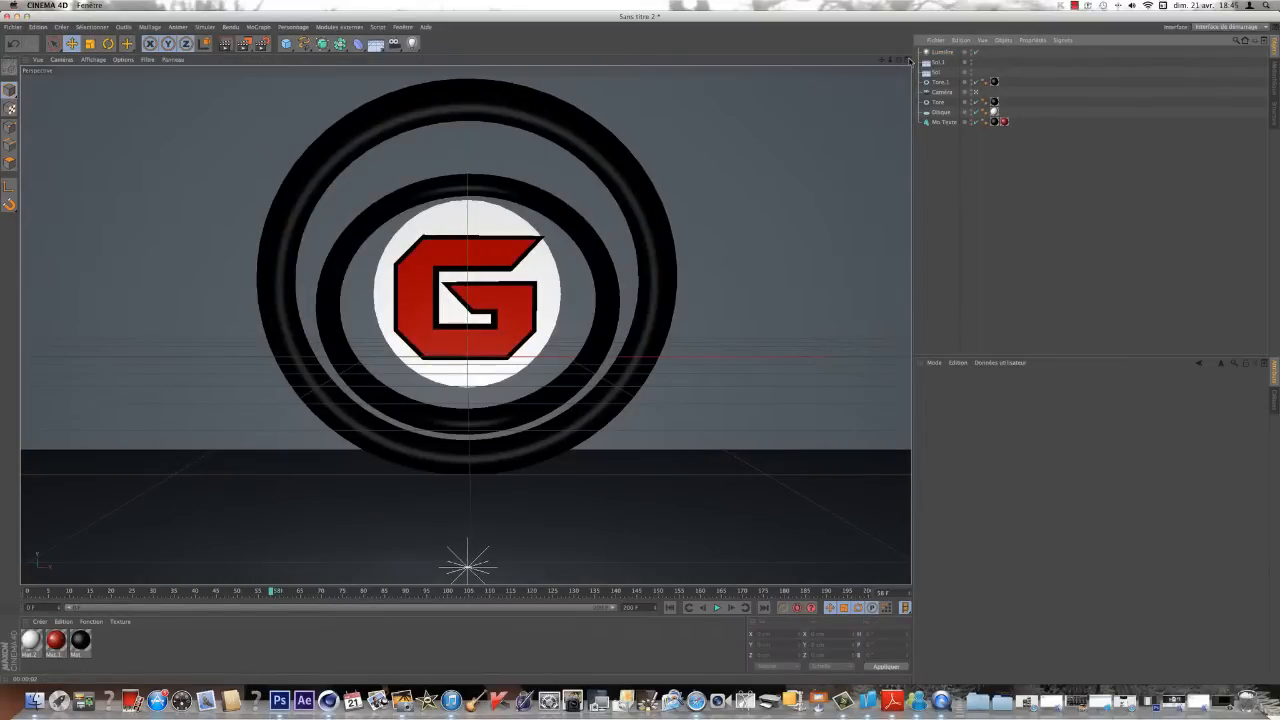
Step: Leave the camera view and play the ring and letter animation from the outside perspective, stopping it around frame 30
click(977, 92)
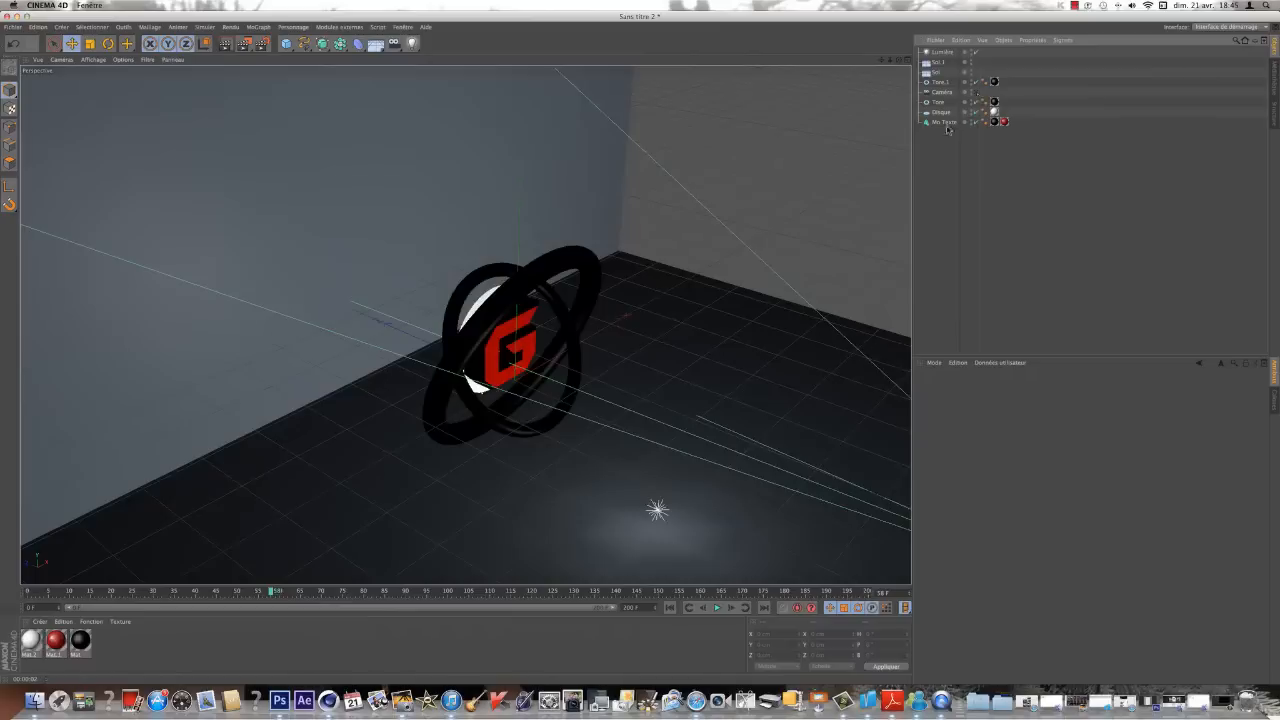
click(718, 608)
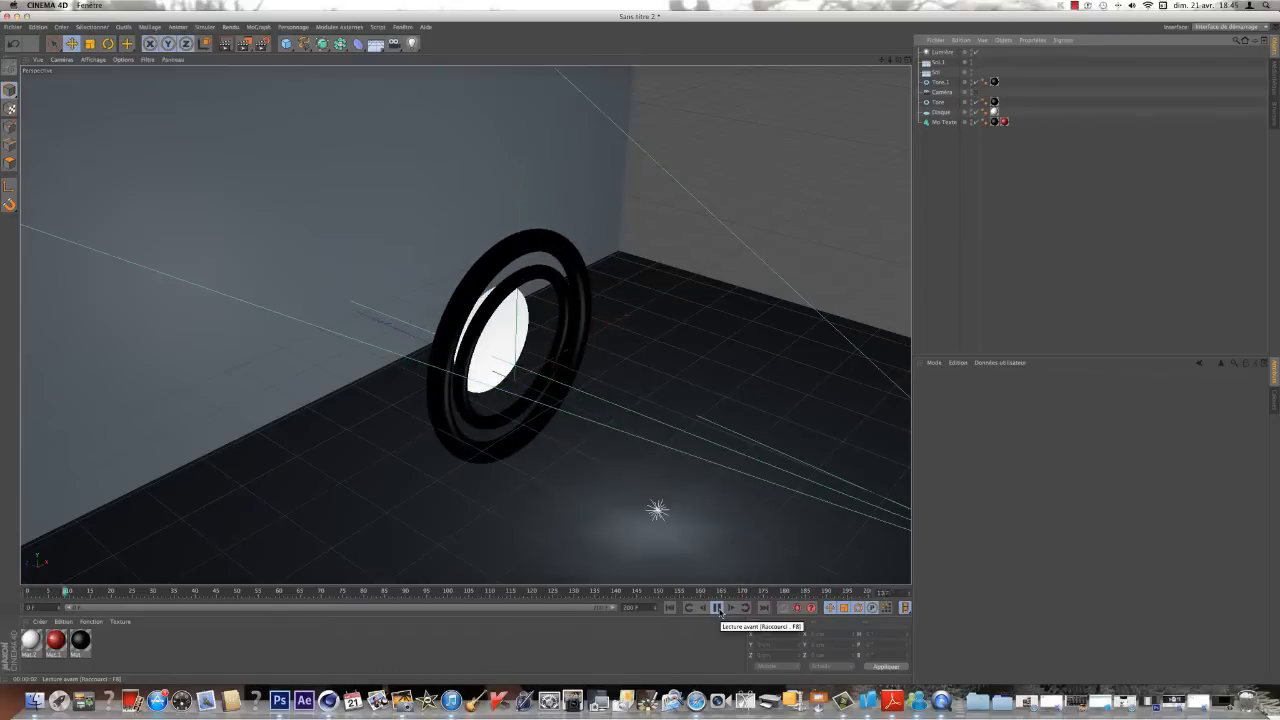
click(718, 608)
click(718, 608)
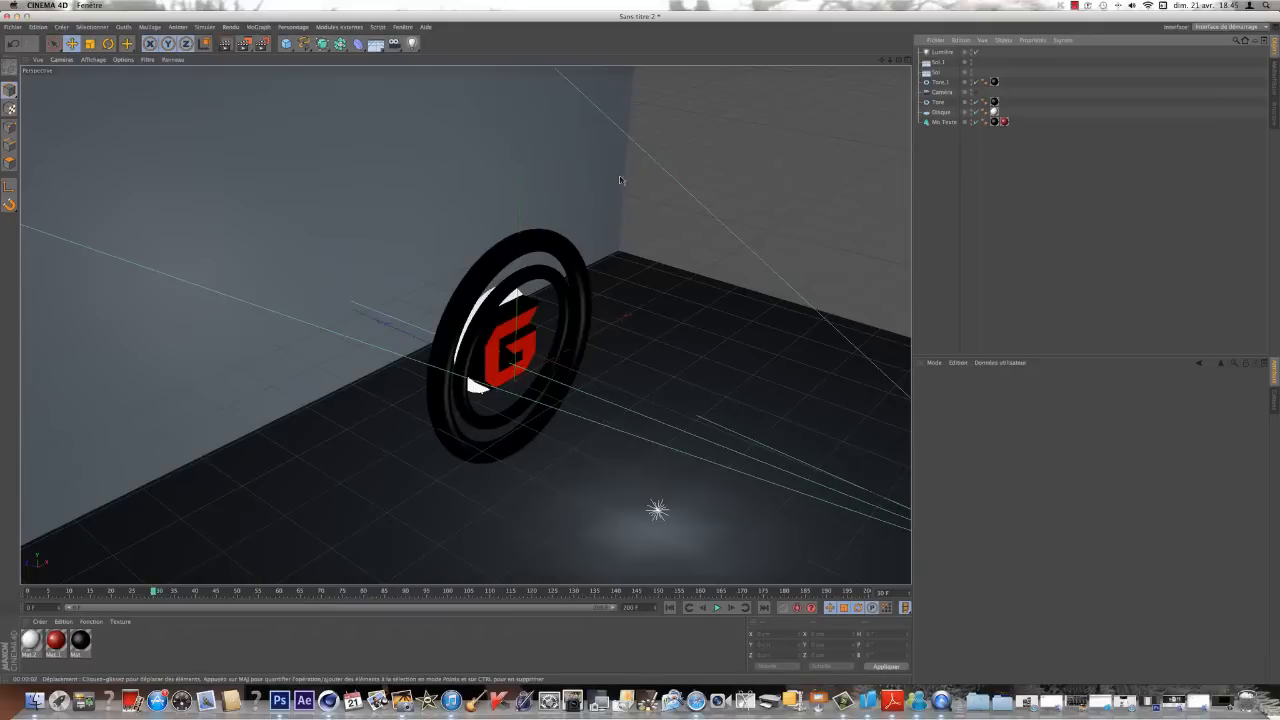
click(1075, 6)
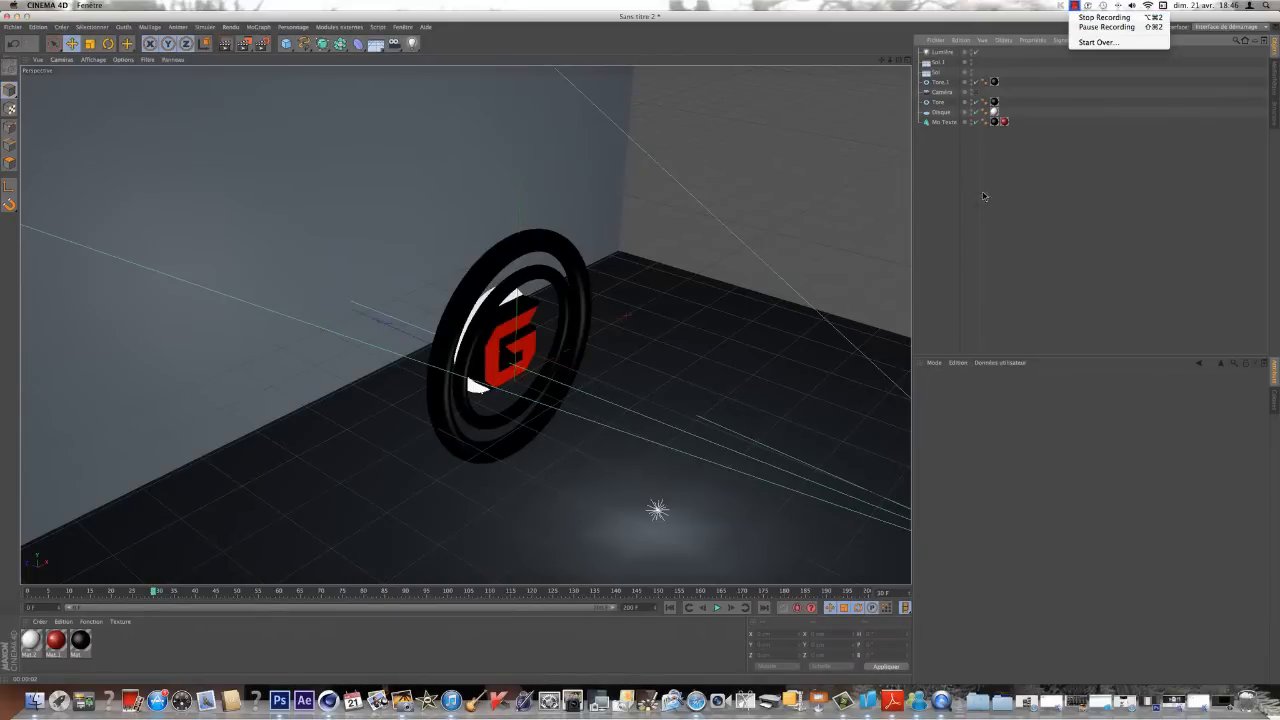